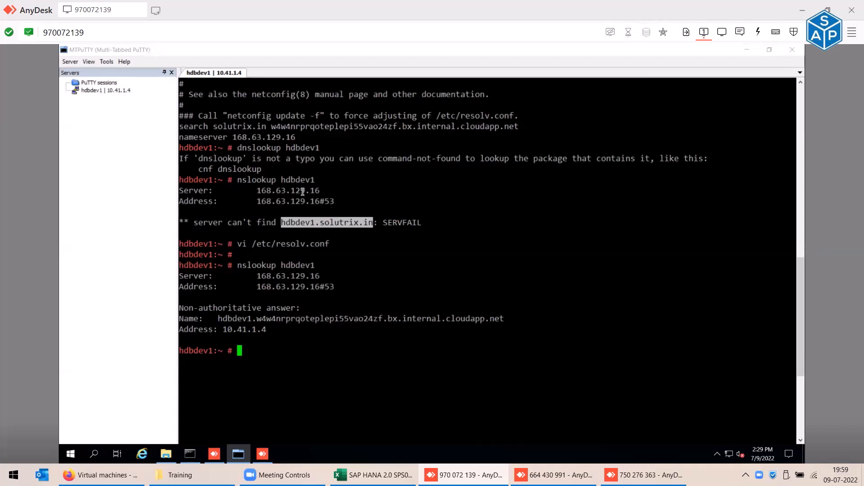
- Examine the DNS search domains and compare the failed and successful nslookup results for hdbdev1, including its resolved name and address
{"action": "left_click_drag", "start_coordinate": [215, 126], "coordinate": [461, 127]}
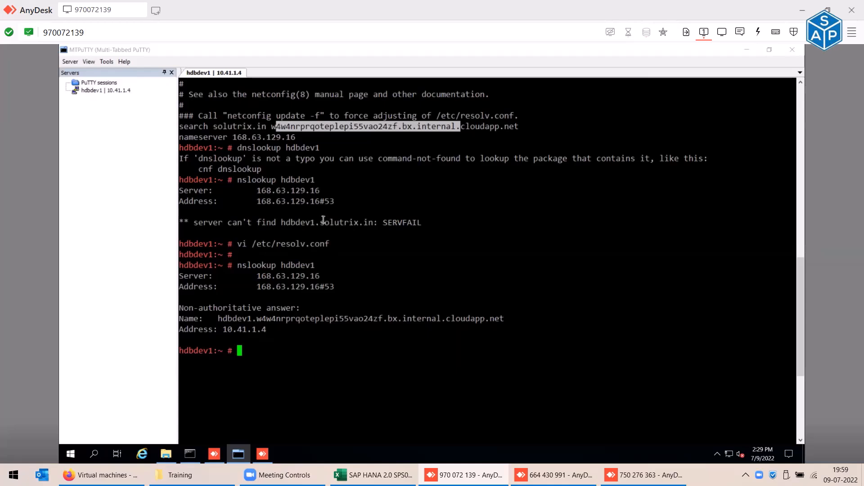
{"action": "left_click_drag", "start_coordinate": [315, 222], "coordinate": [377, 223]}
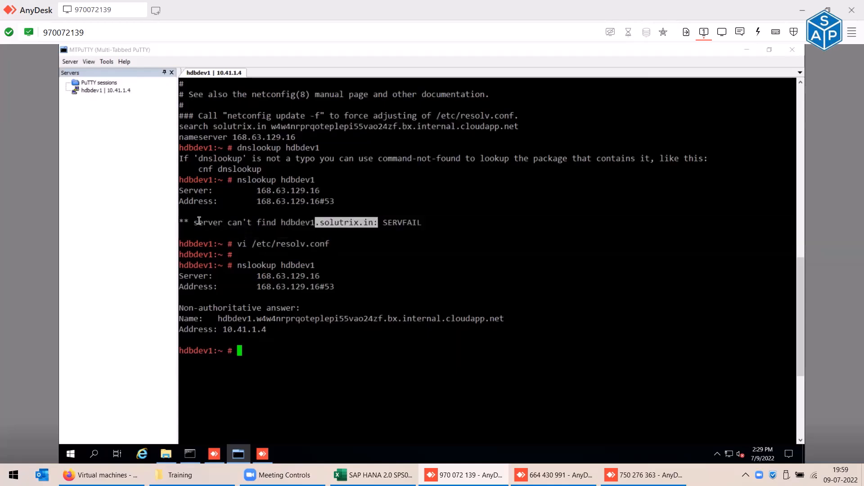
{"action": "left_click_drag", "start_coordinate": [195, 222], "coordinate": [405, 222]}
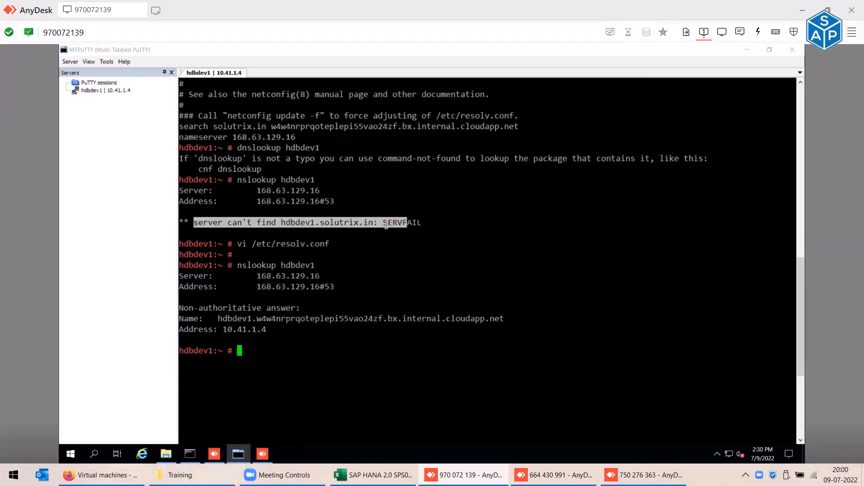
{"action": "left_click", "coordinate": [396, 222]}
{"action": "double_click", "coordinate": [395, 222]}
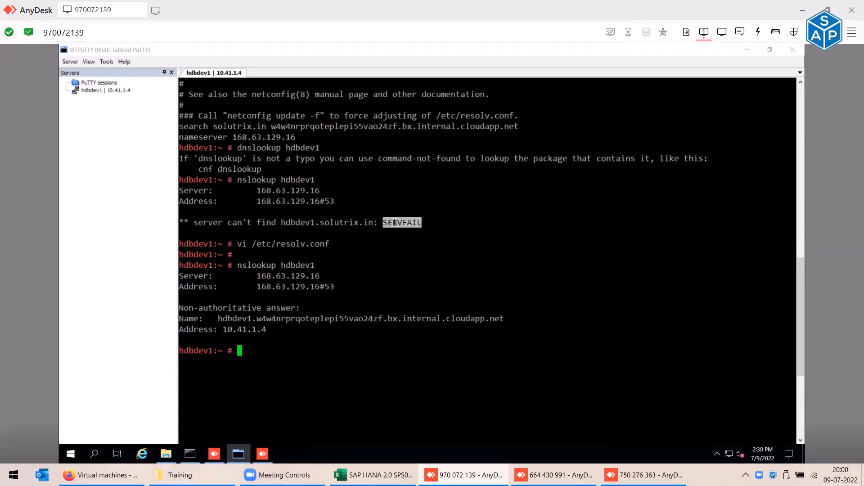
{"action": "left_click_drag", "start_coordinate": [281, 223], "coordinate": [370, 223]}
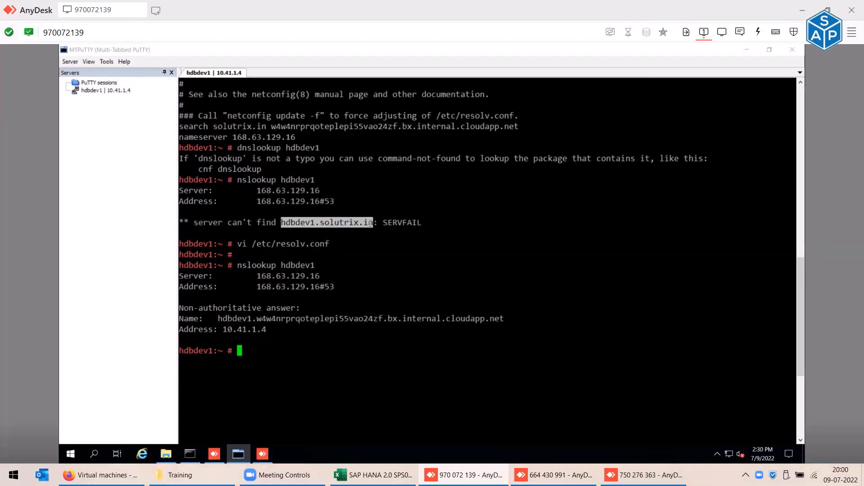
{"action": "left_click_drag", "start_coordinate": [370, 223], "coordinate": [374, 223]}
{"action": "left_click_drag", "start_coordinate": [218, 319], "coordinate": [505, 316]}
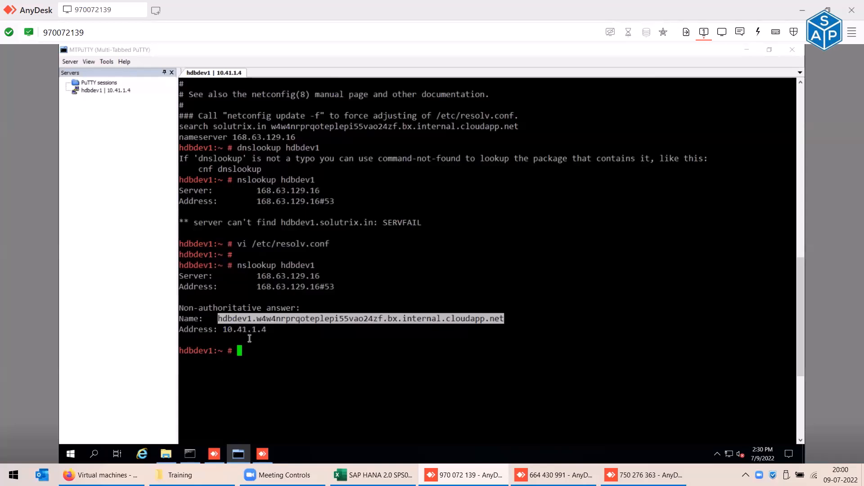
{"action": "left_click_drag", "start_coordinate": [225, 331], "coordinate": [269, 329]}
{"action": "left_click", "coordinate": [270, 329]}
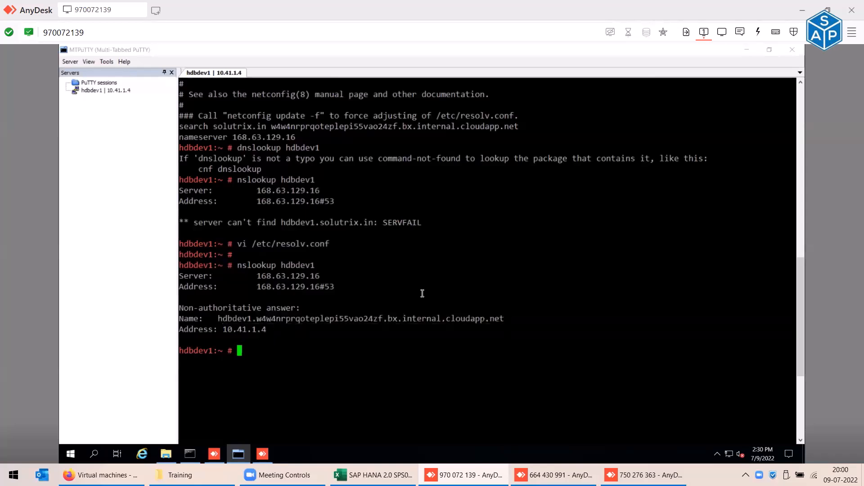
- Reopen /etc/resolv.conf in vi to inspect the search domain line, and quit without making changes
{"action": "key", "text": "Up"}
{"action": "key", "text": "Up"}
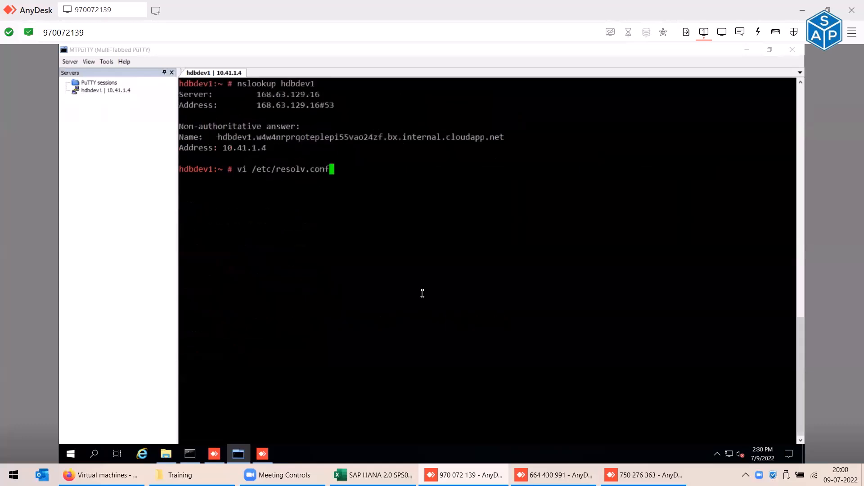
{"action": "key", "text": "Return"}
{"action": "key", "text": "Up"}
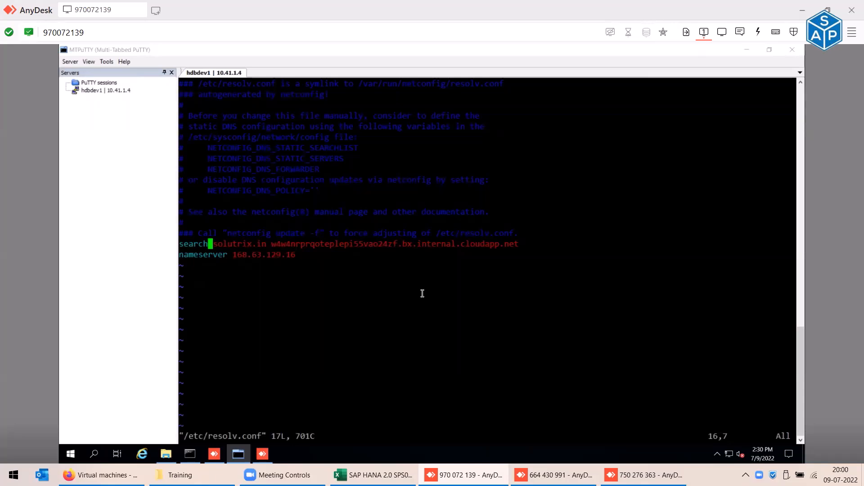
{"action": "type", "text": ":q"}
{"action": "key", "text": "Return"}
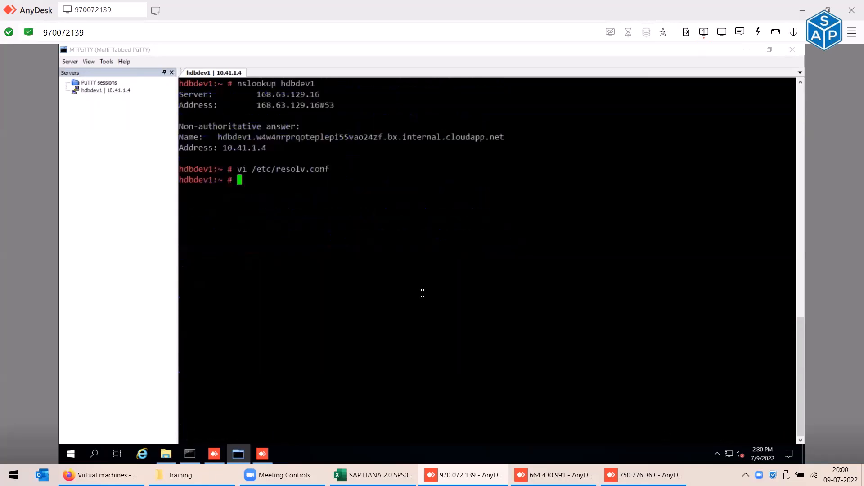
- Clear the terminal and print the contents of /etc/resolv.conf with cat
{"action": "key", "text": "ctrl+l"}
{"action": "type", "text": "c"}
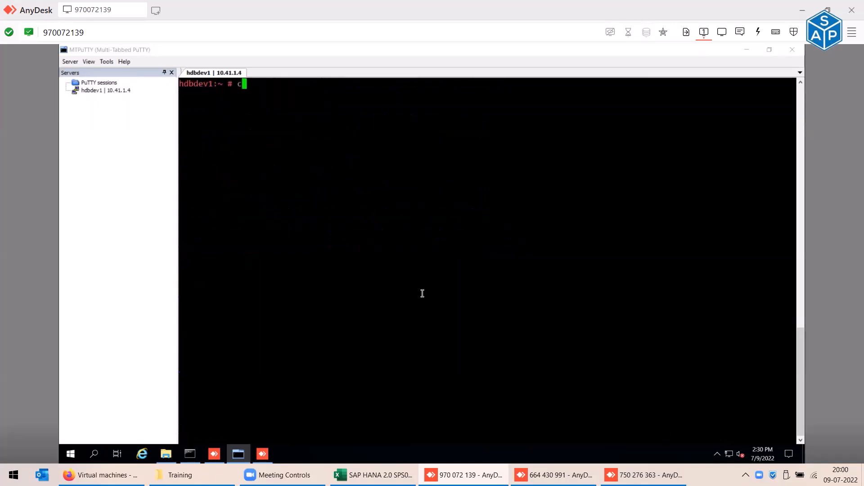
{"action": "type", "text": "at /etc/resolv.conf"}
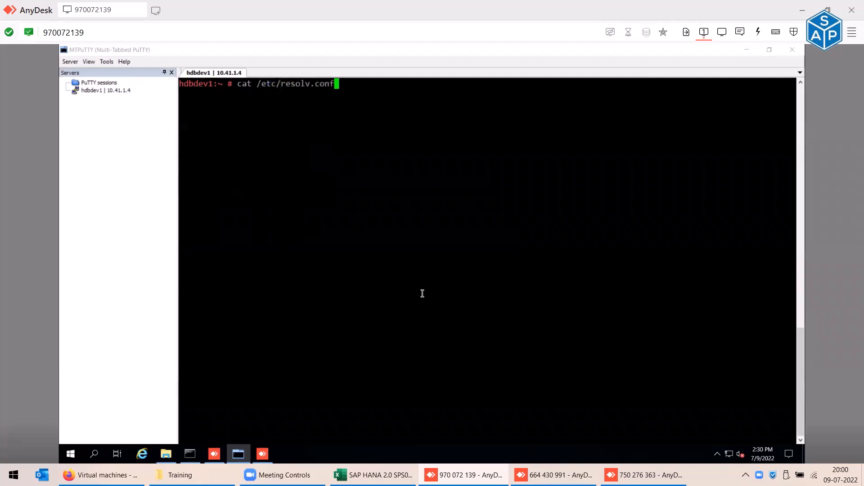
{"action": "key", "text": "Return"}
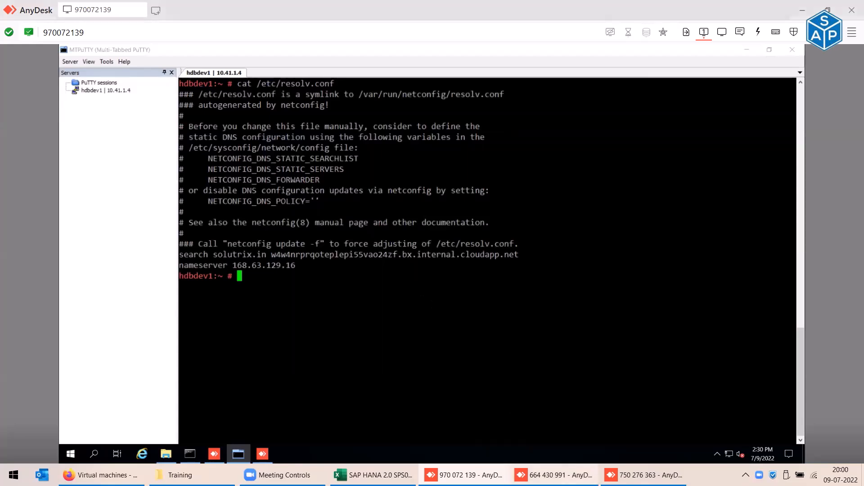
- Switch to the AnyDesk session connected to 10.42.1.4 and run saptune solution simulate HANA on hdbdev1
{"action": "left_click", "coordinate": [554, 475]}
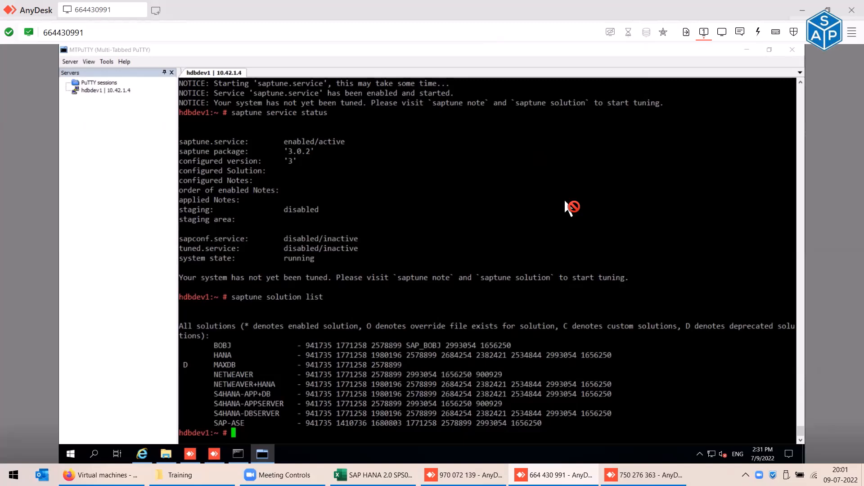
{"action": "type", "text": "saptune solution simulate HANA"}
{"action": "key", "text": "Return"}
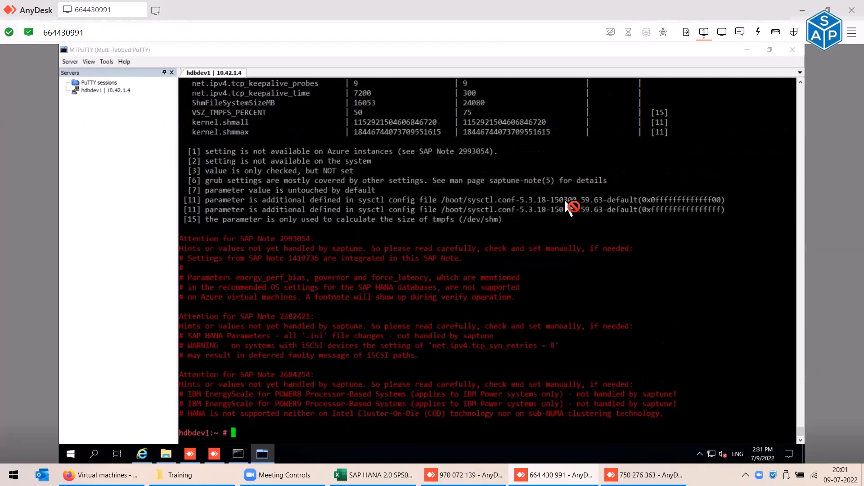
- Review the terminal history on 10.42.1.4, covering the hostname, hosts, DNS, time zone and saptune commands
{"action": "scroll", "coordinate": [566, 201], "scroll_direction": "up", "scroll_amount": 15}
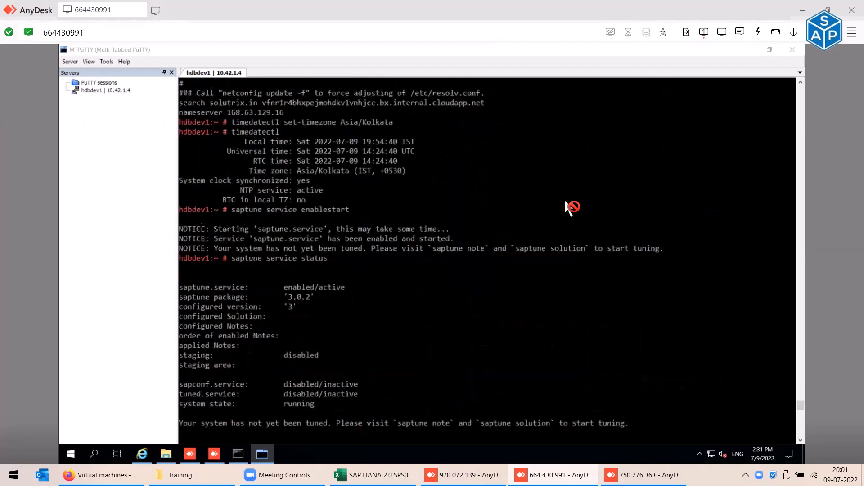
{"action": "scroll", "coordinate": [566, 201], "scroll_direction": "up", "scroll_amount": 12}
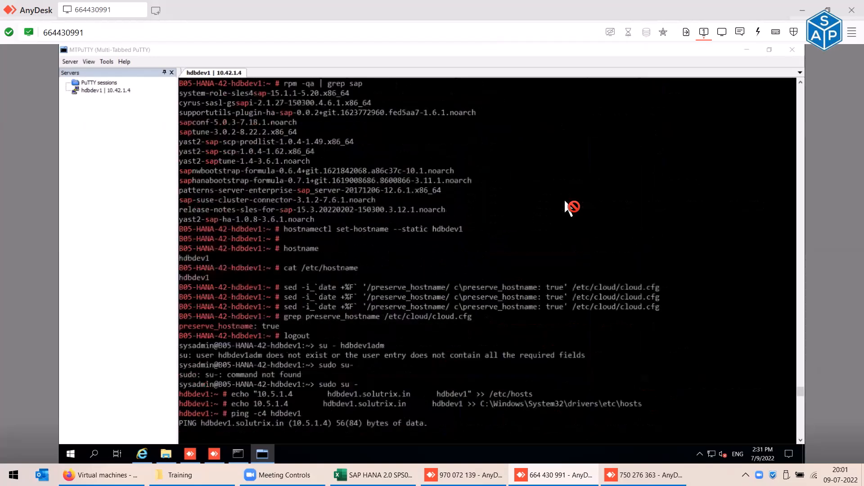
{"action": "scroll", "coordinate": [566, 201], "scroll_direction": "down", "scroll_amount": 6}
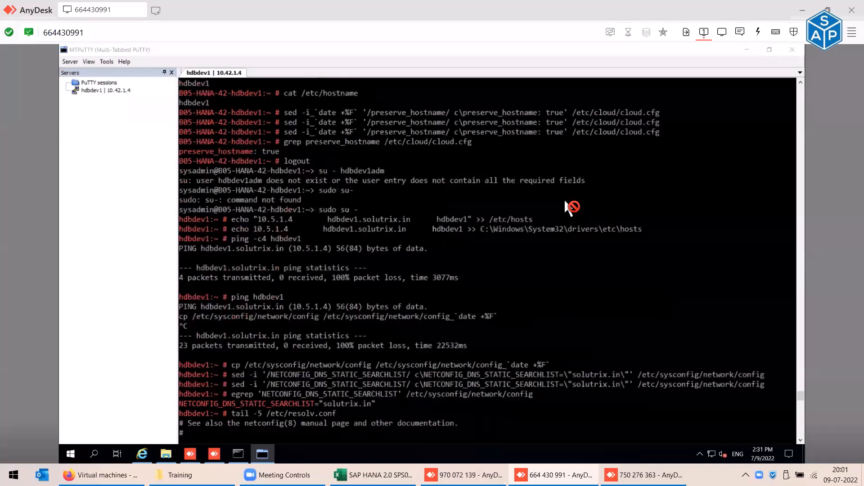
{"action": "scroll", "coordinate": [569, 208], "scroll_direction": "down", "scroll_amount": 12}
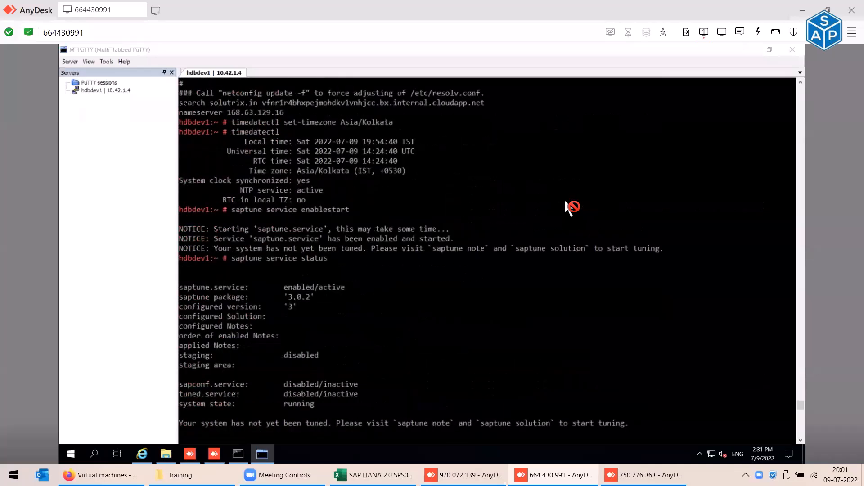
{"action": "scroll", "coordinate": [563, 320], "scroll_direction": "down", "scroll_amount": 6}
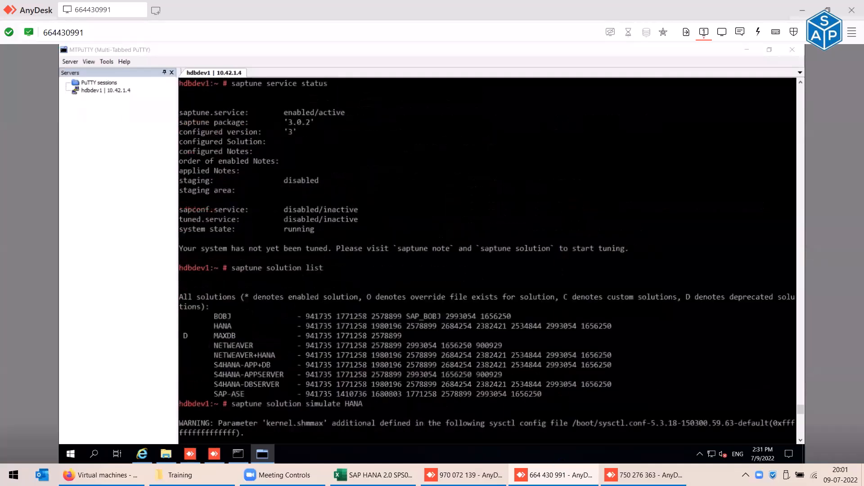
- Switch to the remote Windows session showing the azcopy job summary and open its file transfer view
{"action": "left_click", "coordinate": [465, 475]}
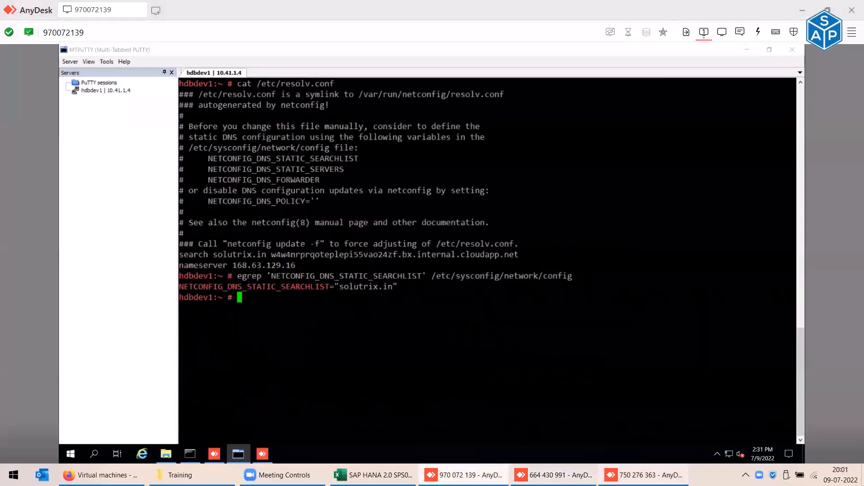
{"action": "left_click", "coordinate": [644, 475]}
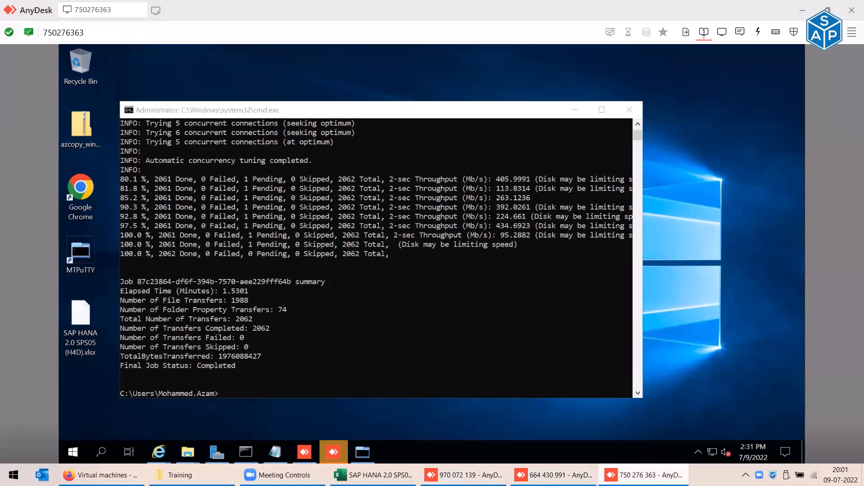
{"action": "left_click", "coordinate": [687, 33]}
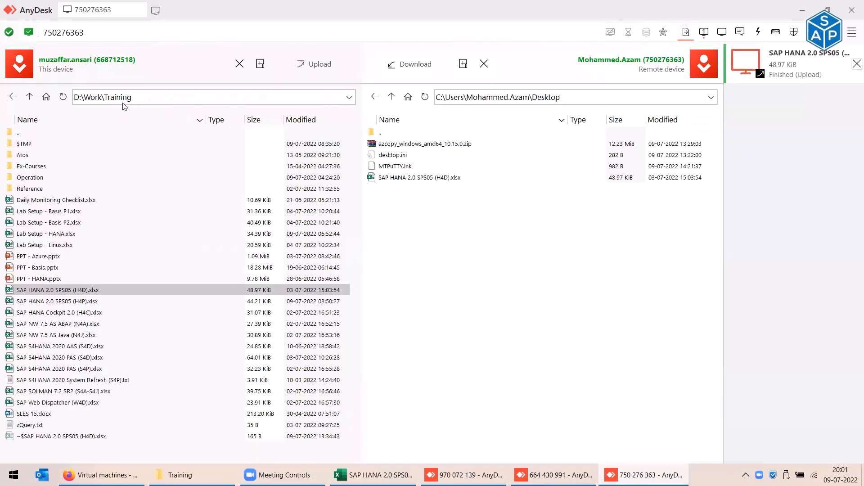
- Browse this device to D:\$TMP\Packages and select the Office Professional Plus 2016 64-Bit folder
{"action": "left_click", "coordinate": [30, 97]}
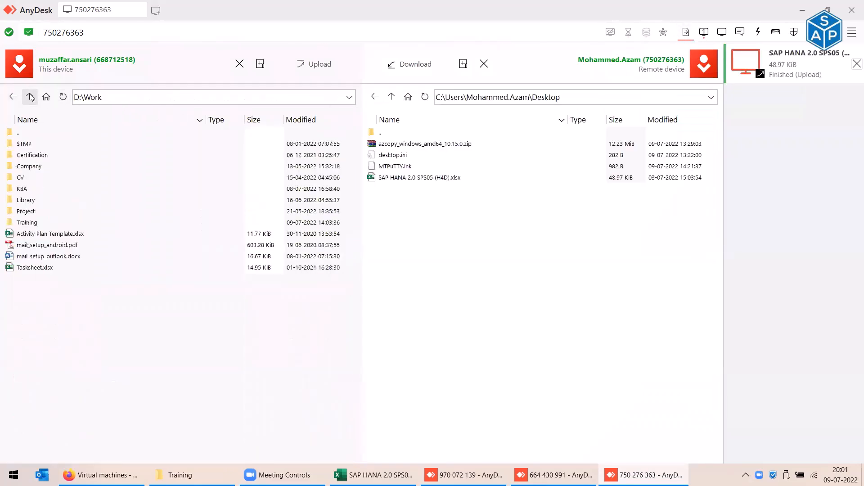
{"action": "double_click", "coordinate": [32, 145]}
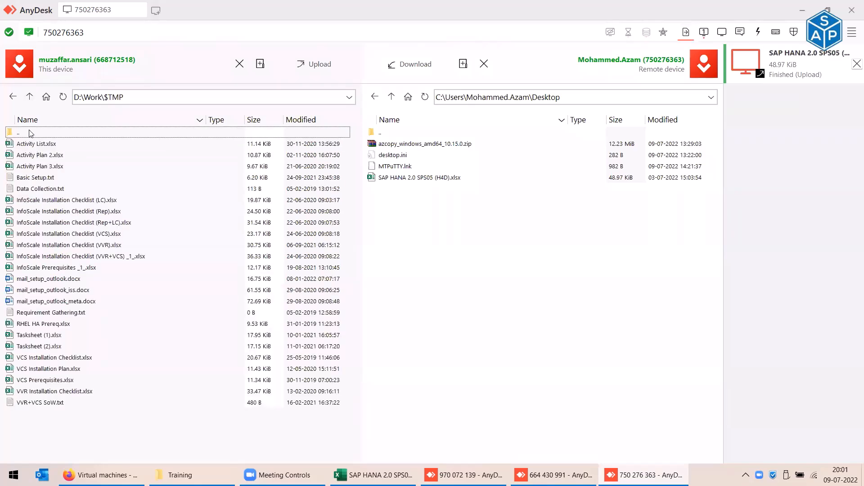
{"action": "double_click", "coordinate": [30, 132]}
{"action": "double_click", "coordinate": [30, 132]}
{"action": "left_click", "coordinate": [30, 133]}
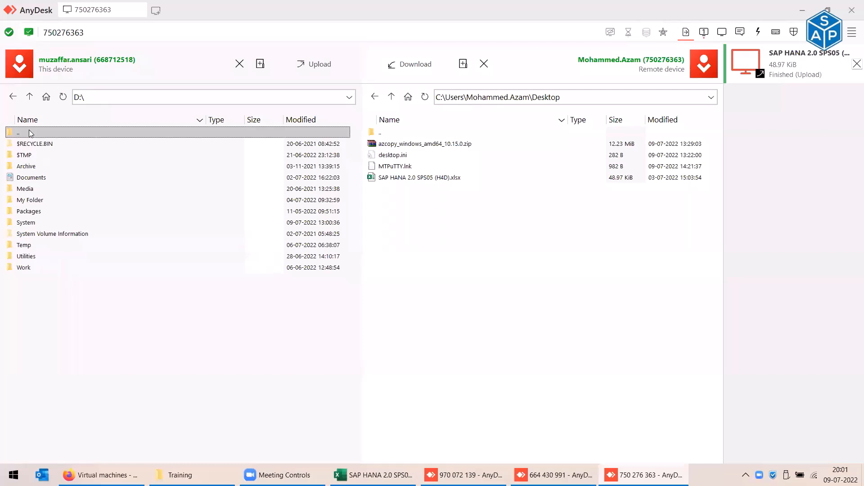
{"action": "double_click", "coordinate": [25, 155]}
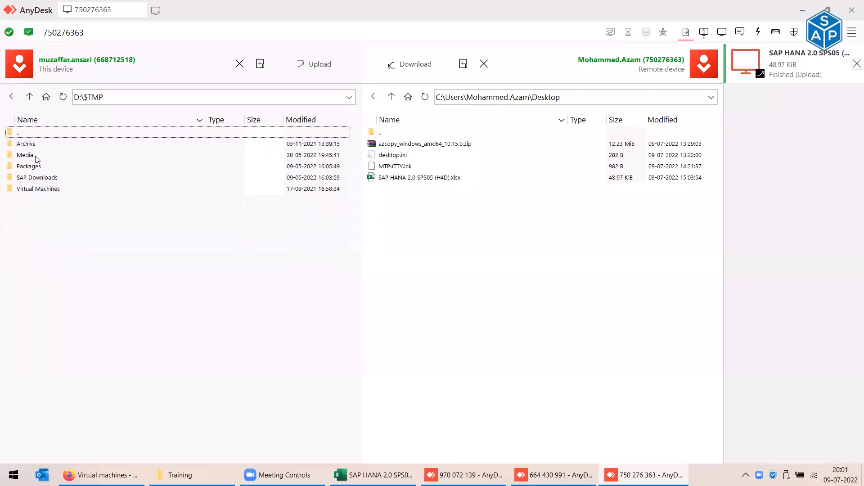
{"action": "double_click", "coordinate": [30, 168]}
{"action": "left_click", "coordinate": [50, 146]}
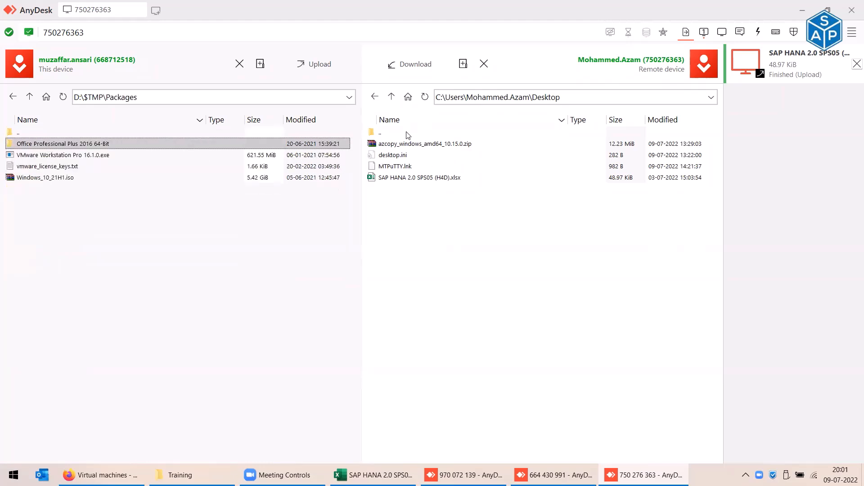
- Browse the remote device to C:\Packages and upload the selected Office Professional Plus 2016 64-Bit folder there
{"action": "left_click", "coordinate": [391, 98]}
{"action": "left_click", "coordinate": [392, 97]}
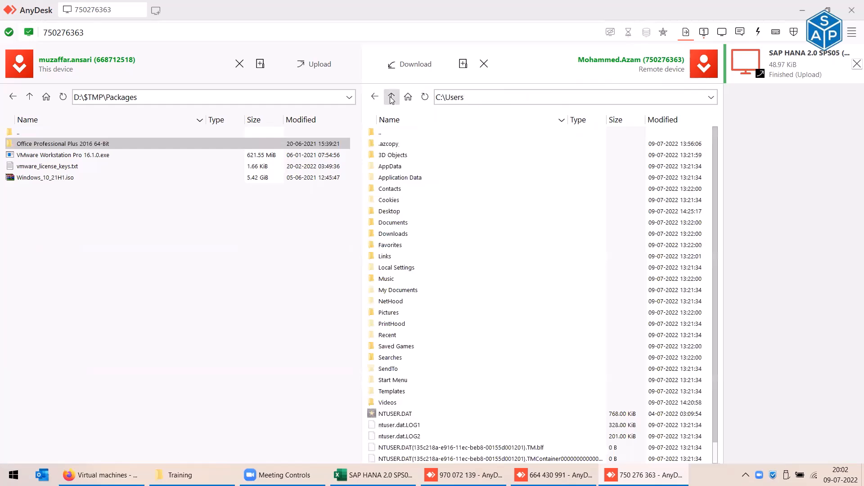
{"action": "left_click", "coordinate": [392, 98]}
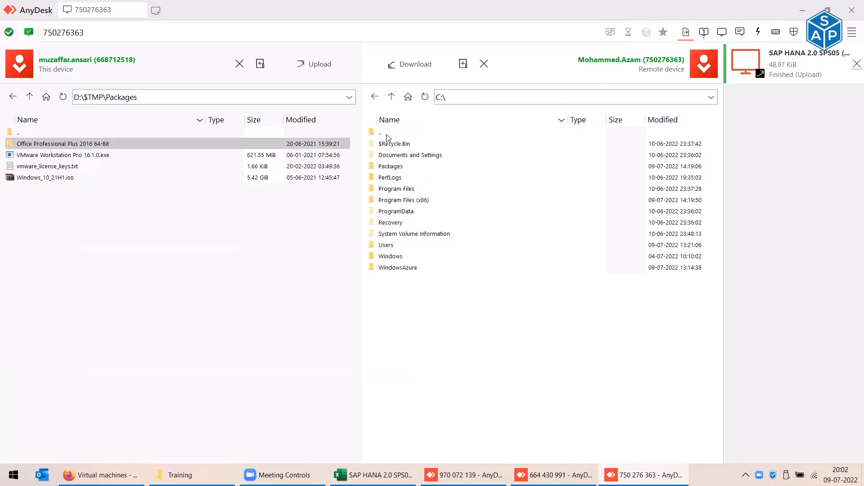
{"action": "double_click", "coordinate": [393, 167]}
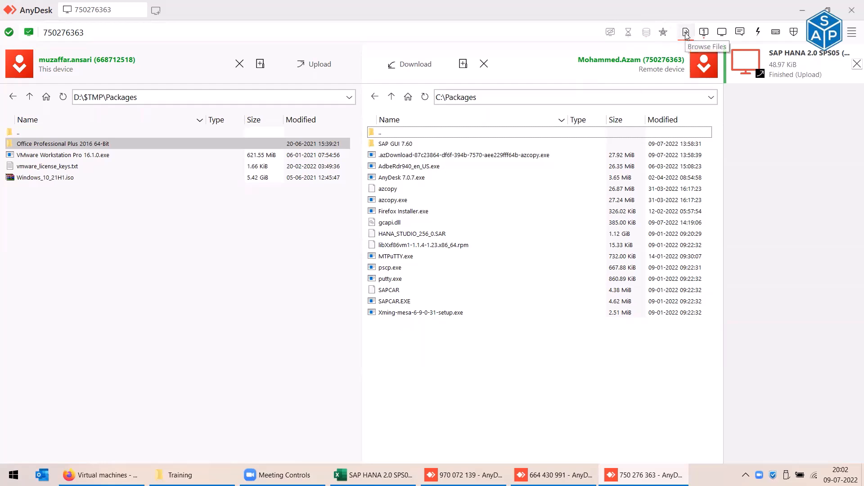
{"action": "left_click", "coordinate": [314, 65]}
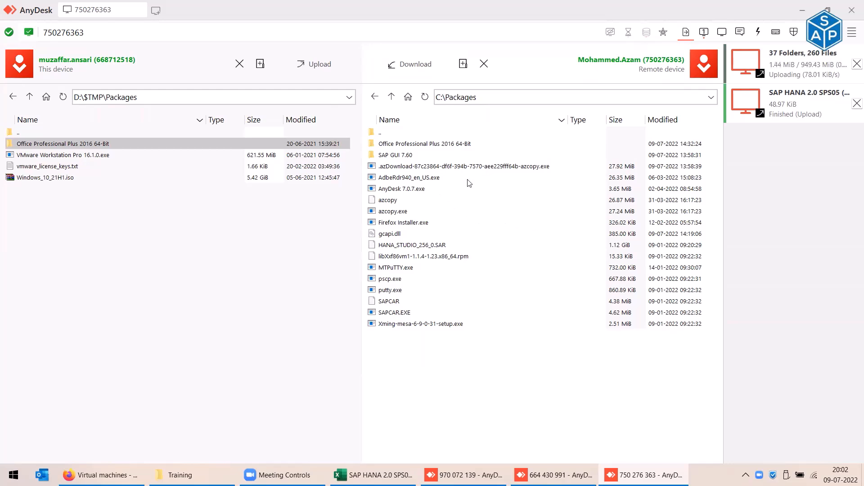
- Check the terminal session on 10.41.1.4 and return the uploading Windows session to its remote desktop view
{"action": "left_click", "coordinate": [643, 475]}
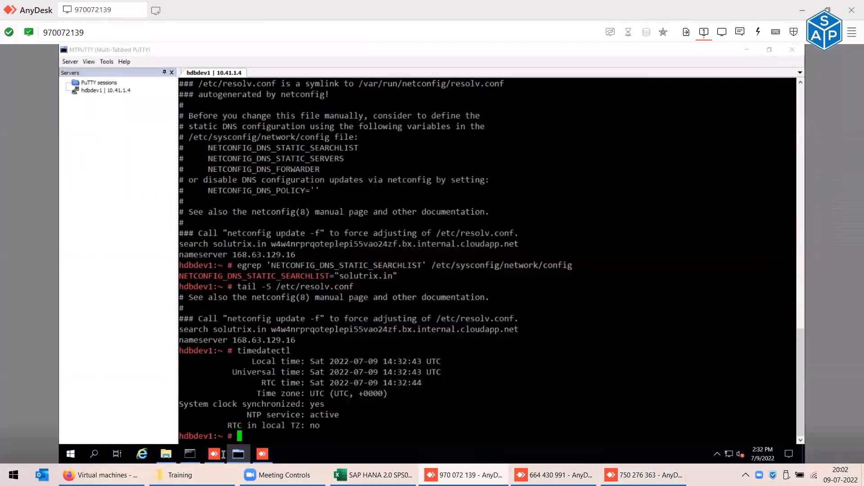
{"action": "left_click", "coordinate": [644, 475]}
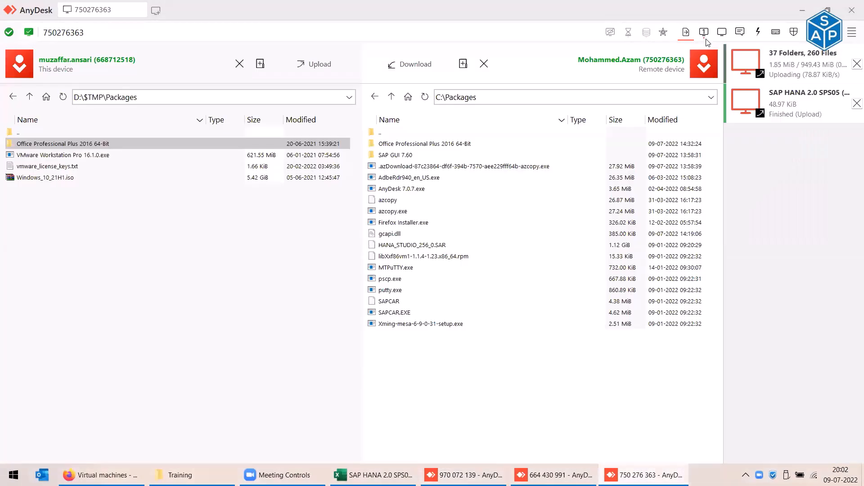
{"action": "left_click", "coordinate": [705, 34]}
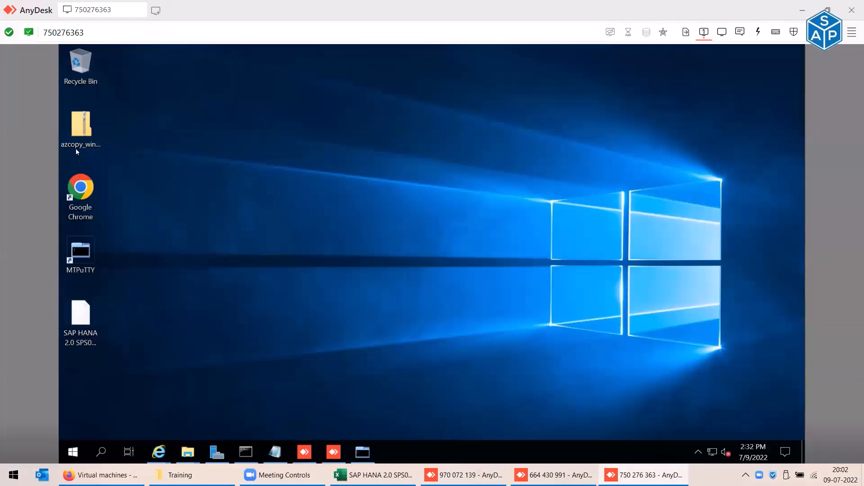
- Open the Packages folder on the remote Windows machine and select the Office Professional Plus 2016 64-Bit folder
{"action": "left_click", "coordinate": [186, 459]}
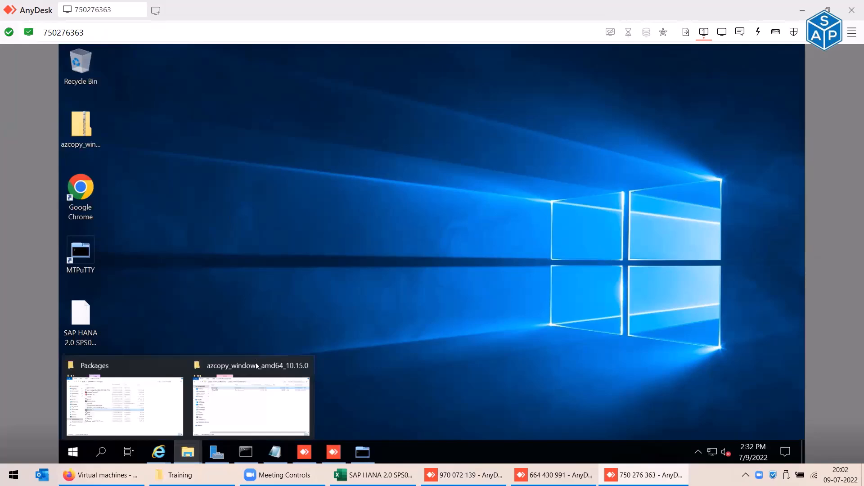
{"action": "left_click", "coordinate": [168, 407]}
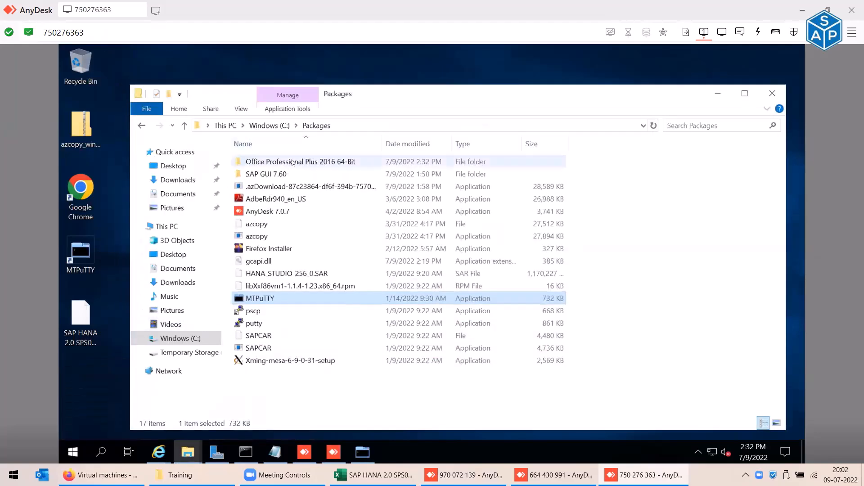
{"action": "left_click", "coordinate": [293, 163]}
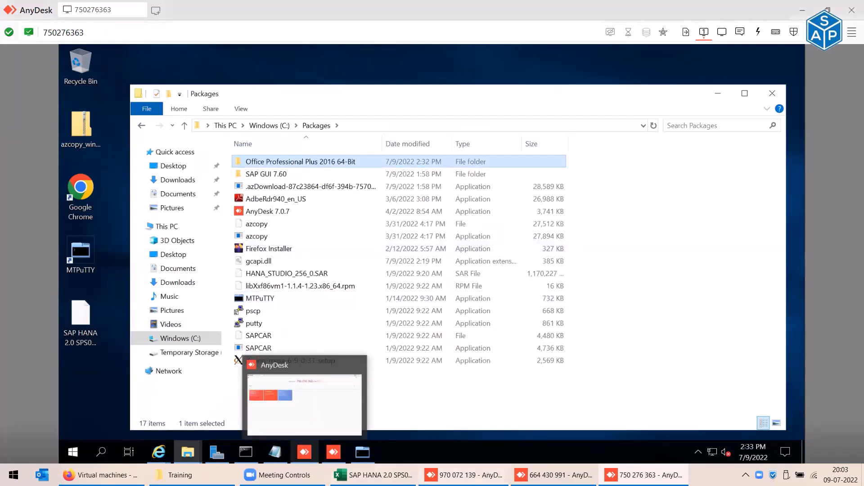
- Check both remote terminal sessions and inspect the Office folder upload in the Windows session's file transfer view
{"action": "left_click", "coordinate": [464, 475]}
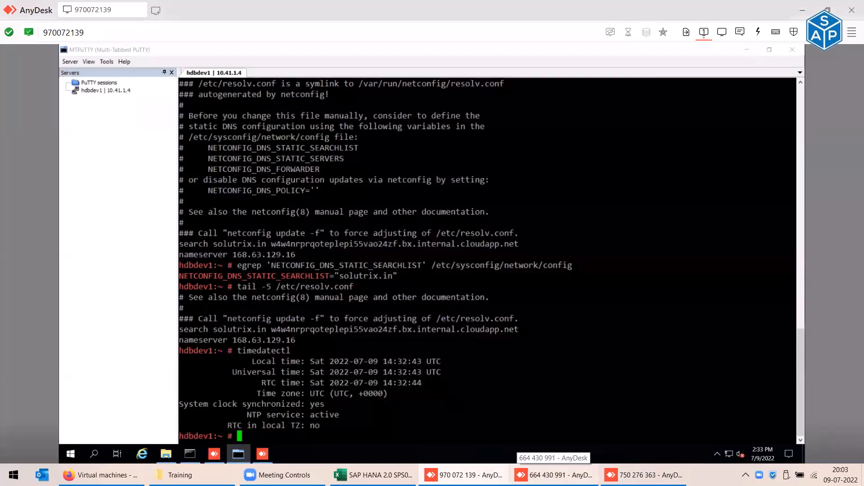
{"action": "left_click", "coordinate": [554, 475]}
{"action": "left_click", "coordinate": [643, 475]}
{"action": "left_click", "coordinate": [684, 36]}
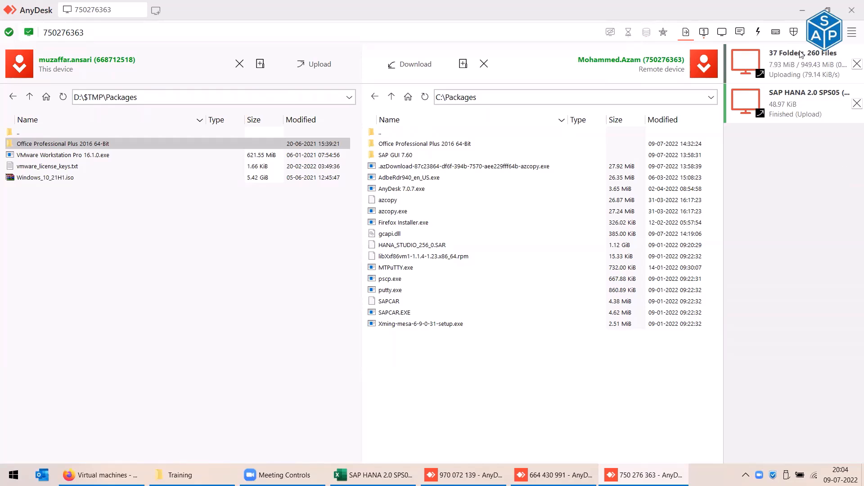
{"action": "left_click", "coordinate": [705, 34]}
{"action": "left_click", "coordinate": [686, 32]}
- Check the terminal on 10.41.1.4, and list the logical volumes on 10.42.1.4 with lvs
{"action": "left_click", "coordinate": [464, 475]}
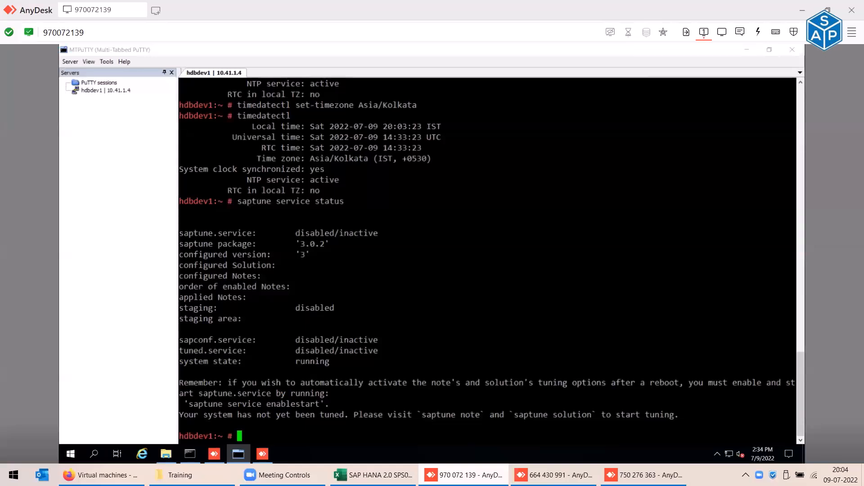
{"action": "left_click", "coordinate": [554, 475]}
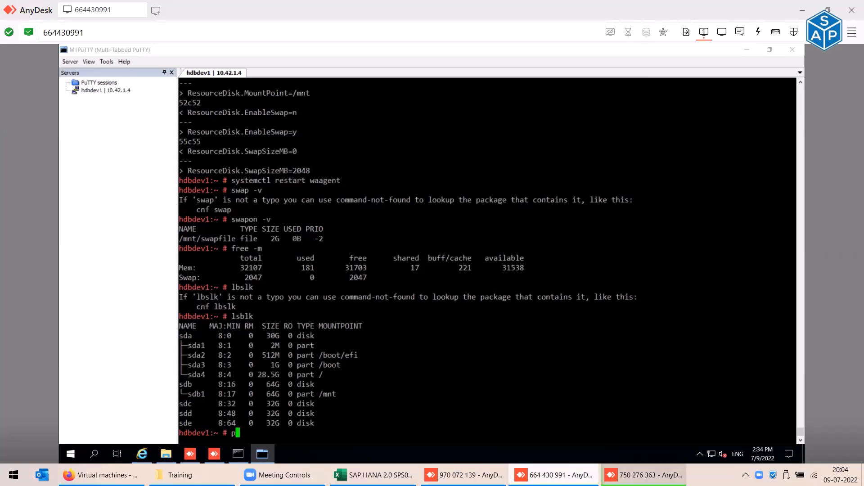
{"action": "left_click", "coordinate": [463, 475]}
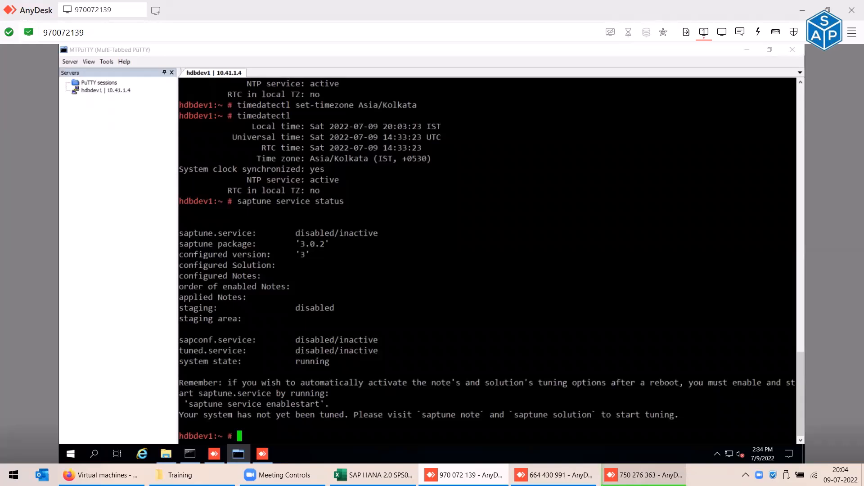
{"action": "key", "text": "alt+Tab"}
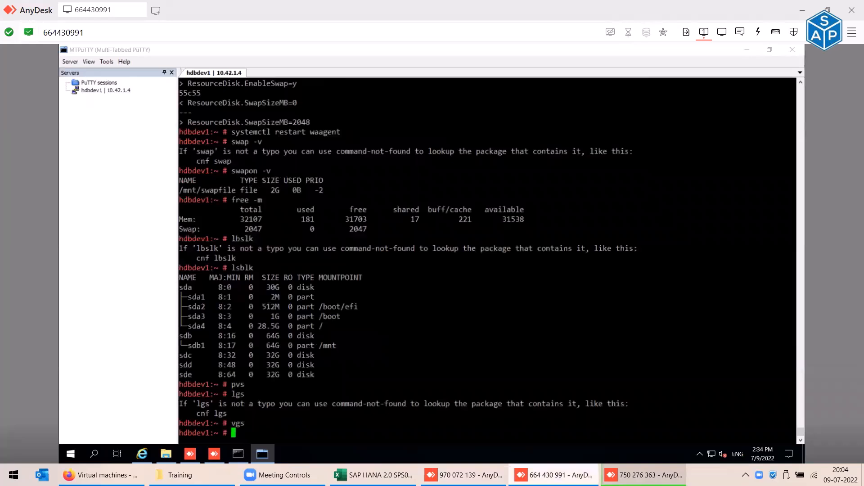
{"action": "type", "text": "lvs"}
{"action": "key", "text": "Return"}
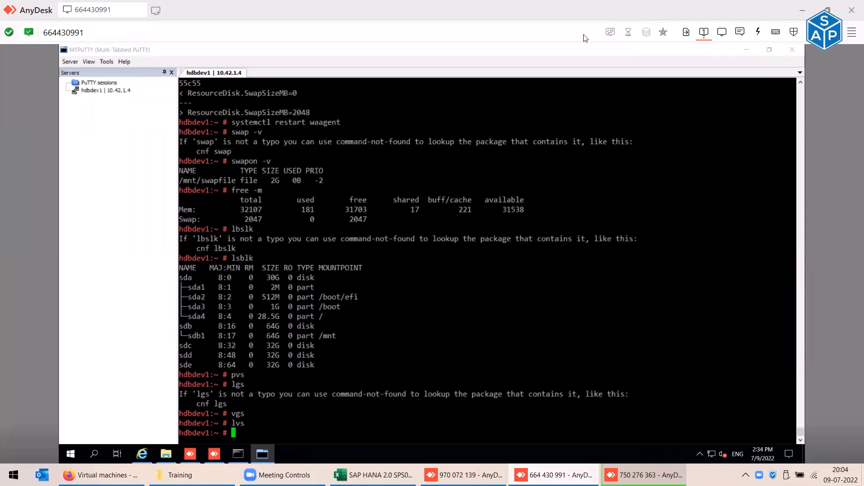
- Create physical volumes on /dev/sdc, /dev/sdd and /dev/sde, and combine them into a volume group named hana
{"action": "right_click", "coordinate": [557, 235]}
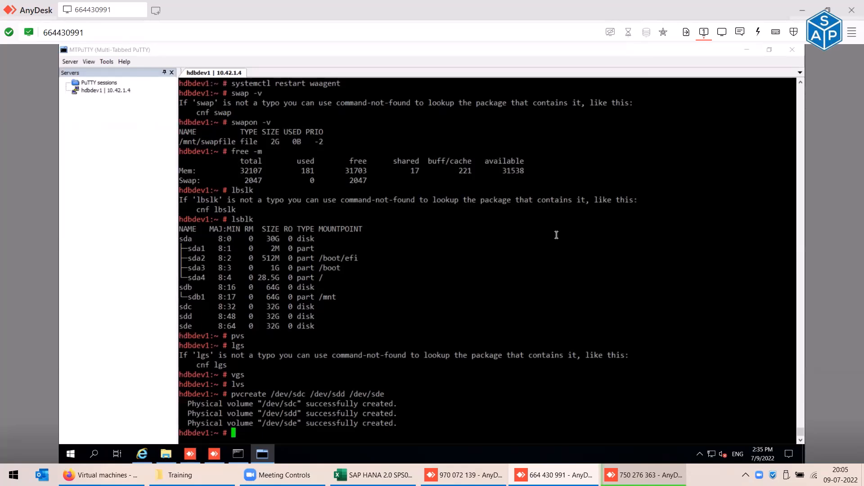
{"action": "right_click", "coordinate": [556, 235]}
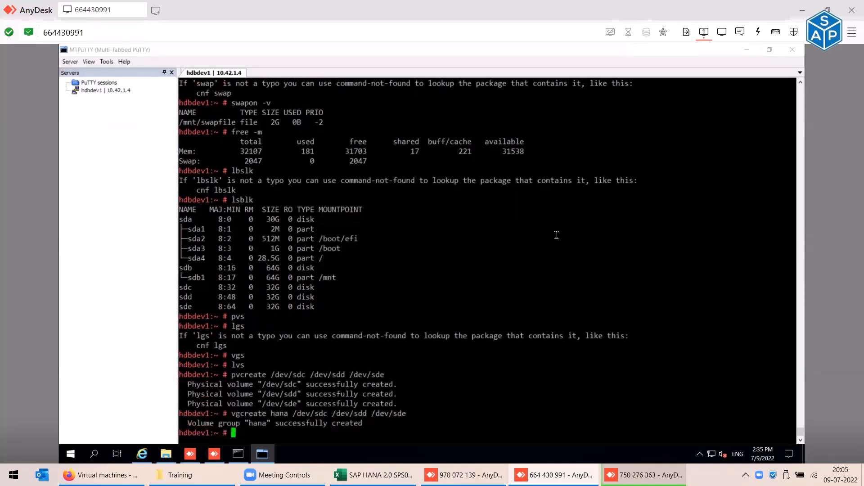
- Switch to the 10.41.1.4 terminal and highlight "disabled" on the saptune.service line of the first saptune service status output
{"action": "left_click", "coordinate": [481, 473]}
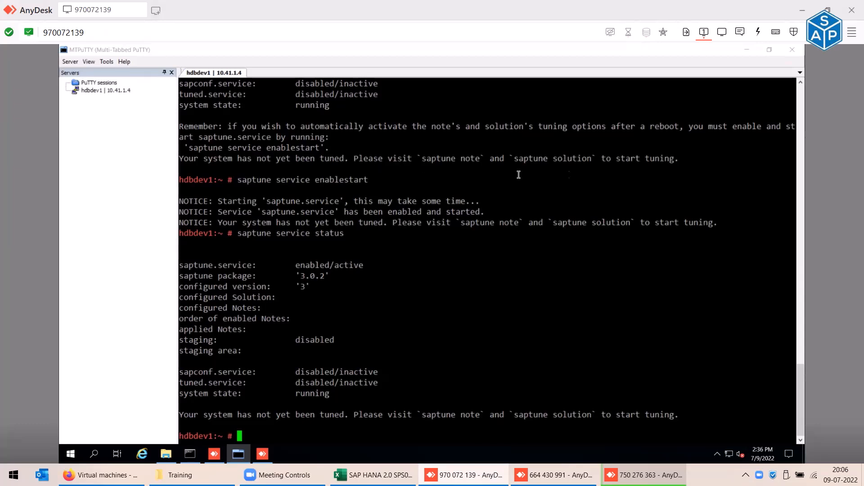
{"action": "scroll", "coordinate": [424, 167], "scroll_direction": "up", "scroll_amount": 6}
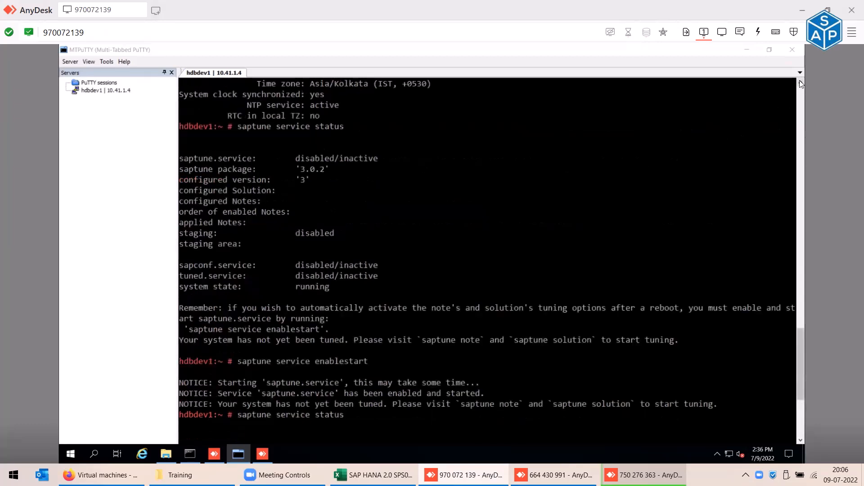
{"action": "left_click", "coordinate": [800, 83]}
{"action": "left_click", "coordinate": [800, 83]}
{"action": "left_click", "coordinate": [801, 82]}
{"action": "left_click", "coordinate": [800, 83]}
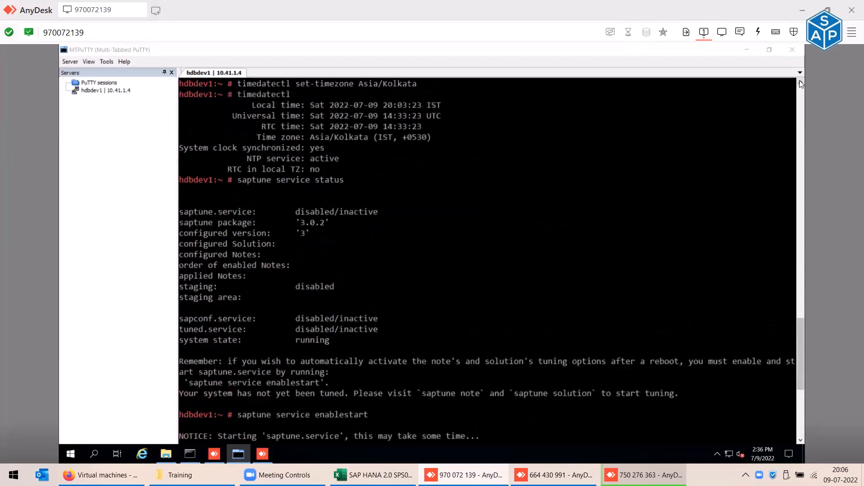
{"action": "left_click", "coordinate": [800, 83]}
{"action": "left_click", "coordinate": [801, 83]}
{"action": "left_click", "coordinate": [800, 83]}
{"action": "left_click", "coordinate": [800, 83]}
{"action": "left_click", "coordinate": [800, 83]}
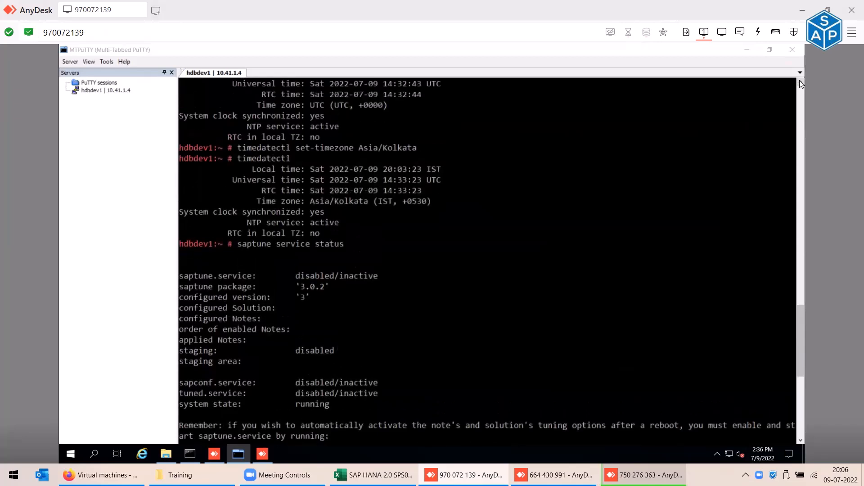
{"action": "left_click", "coordinate": [801, 83]}
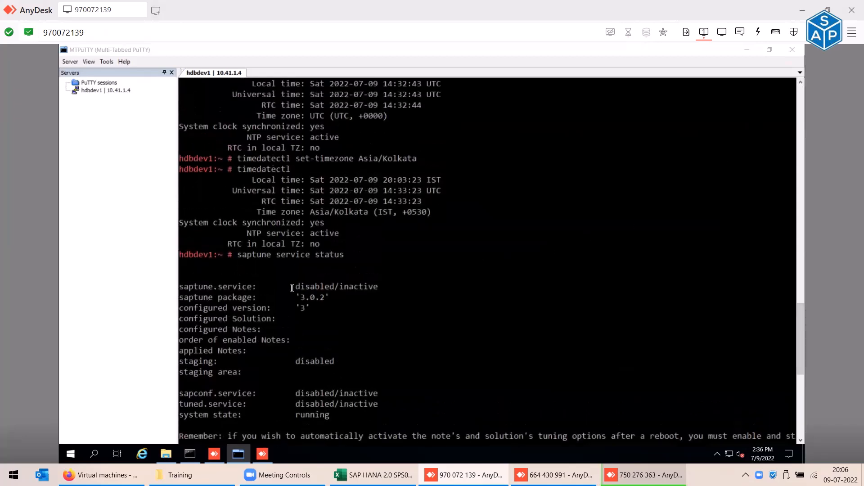
{"action": "left_click_drag", "start_coordinate": [295, 286], "coordinate": [334, 284]}
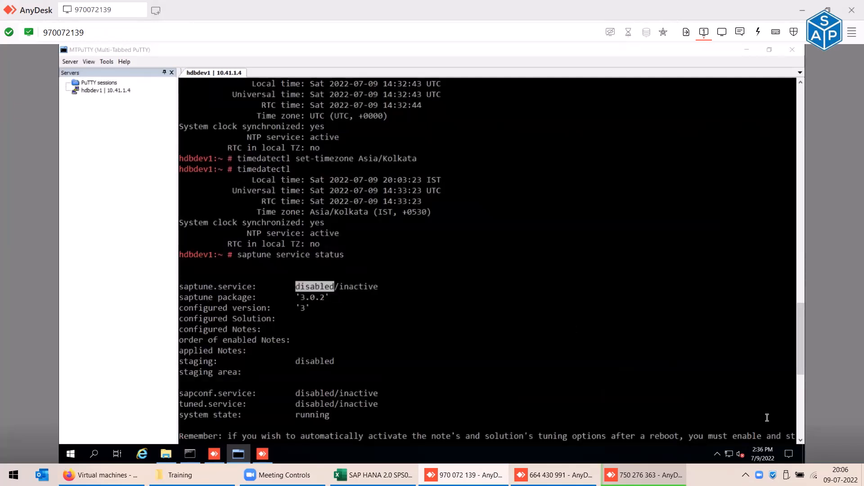
- Highlight "enablestart" in the saptune service enablestart command that follows the first status output
{"action": "left_click", "coordinate": [800, 440]}
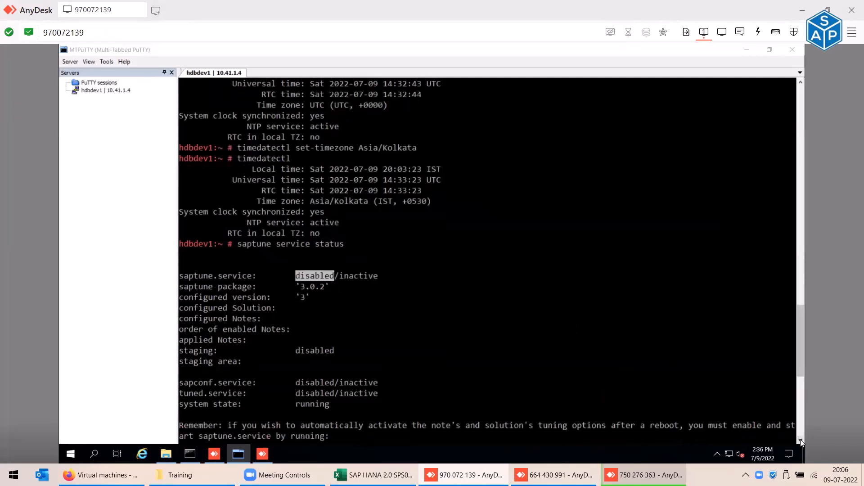
{"action": "left_click", "coordinate": [800, 440]}
{"action": "left_click", "coordinate": [801, 441]}
{"action": "left_click", "coordinate": [801, 440]}
{"action": "left_click", "coordinate": [801, 440]}
{"action": "left_click", "coordinate": [800, 440]}
{"action": "left_click", "coordinate": [801, 441]}
{"action": "left_click", "coordinate": [800, 440]}
{"action": "scroll", "coordinate": [319, 357], "scroll_direction": "down", "scroll_amount": 1}
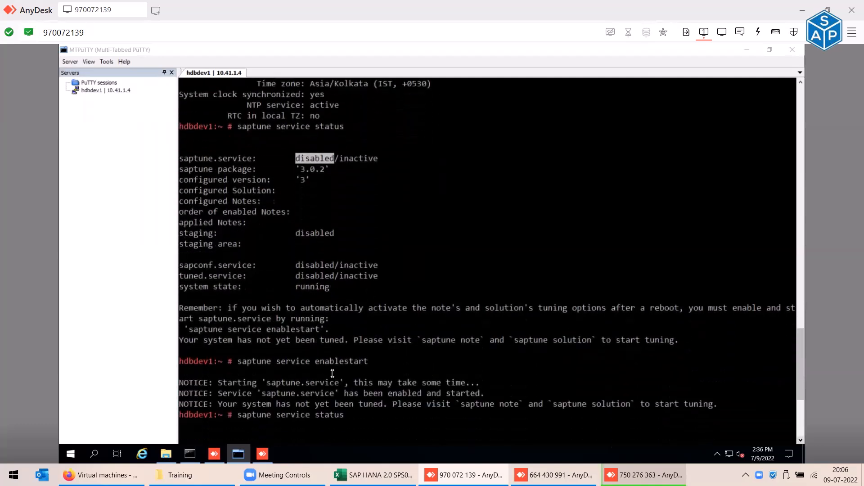
{"action": "left_click_drag", "start_coordinate": [319, 357], "coordinate": [366, 361]}
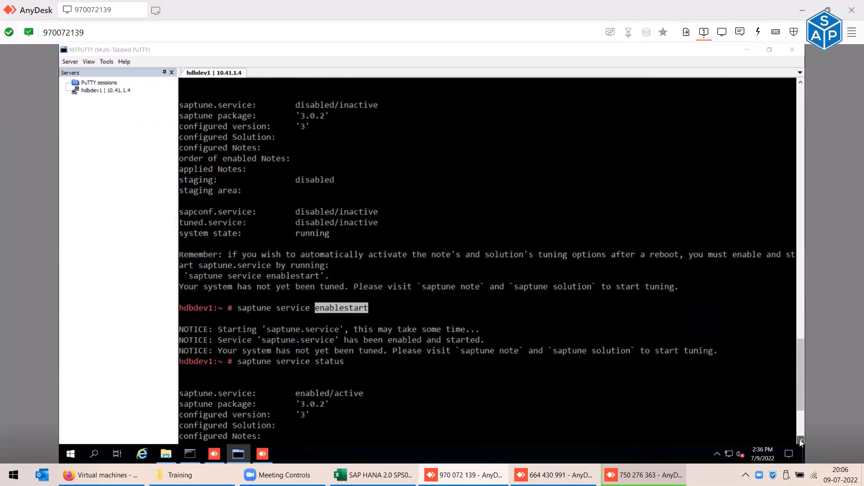
- Highlight "enabled" in the second saptune service status output and review the remaining output down to the prompt
{"action": "left_click_drag", "start_coordinate": [295, 350], "coordinate": [330, 351]}
{"action": "left_click", "coordinate": [330, 351]}
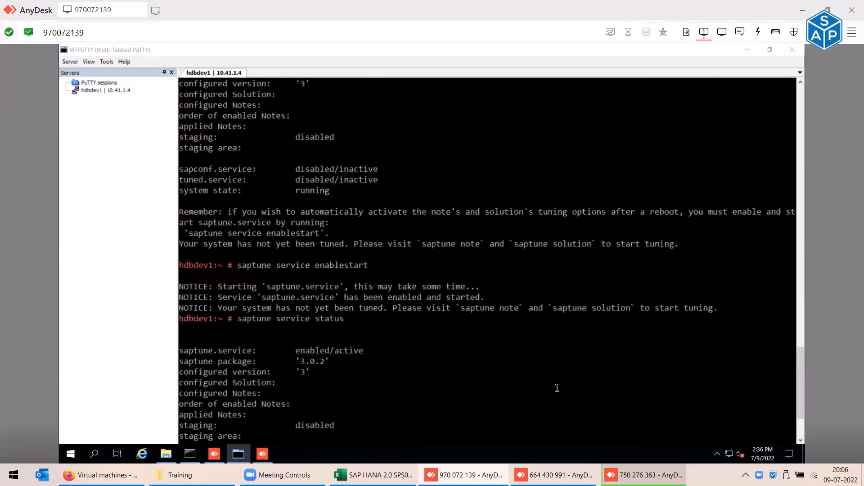
{"action": "left_click", "coordinate": [800, 442]}
{"action": "left_click", "coordinate": [801, 442]}
{"action": "left_click", "coordinate": [800, 442]}
{"action": "left_click", "coordinate": [800, 441]}
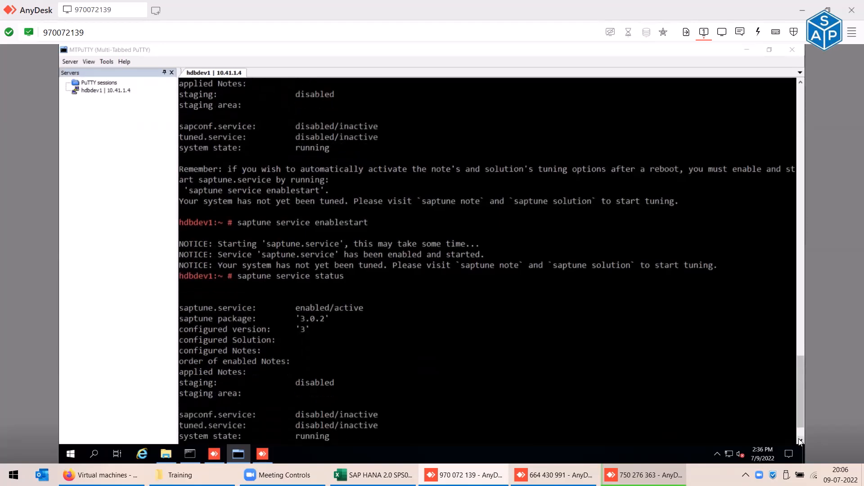
{"action": "left_click", "coordinate": [800, 441]}
{"action": "left_click", "coordinate": [800, 441]}
{"action": "left_click", "coordinate": [800, 441]}
{"action": "left_click", "coordinate": [800, 441]}
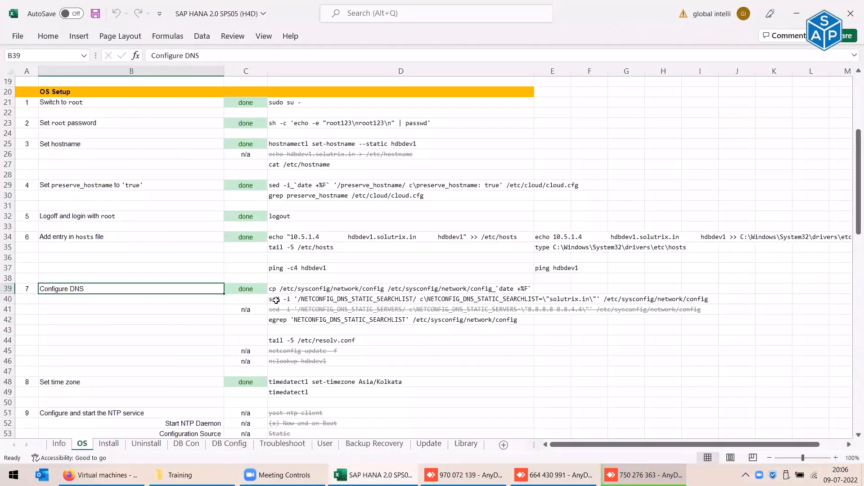
- In the Excel checklist's OS sheet, review the saptune solution list, simulate and apply commands under Tune system for HANA
{"action": "scroll", "coordinate": [276, 300], "scroll_direction": "down", "scroll_amount": 6}
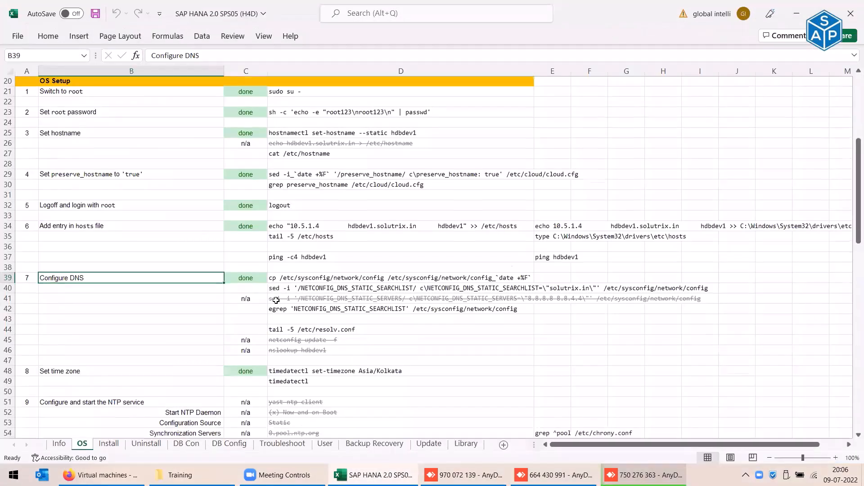
{"action": "scroll", "coordinate": [333, 280], "scroll_direction": "down", "scroll_amount": 2}
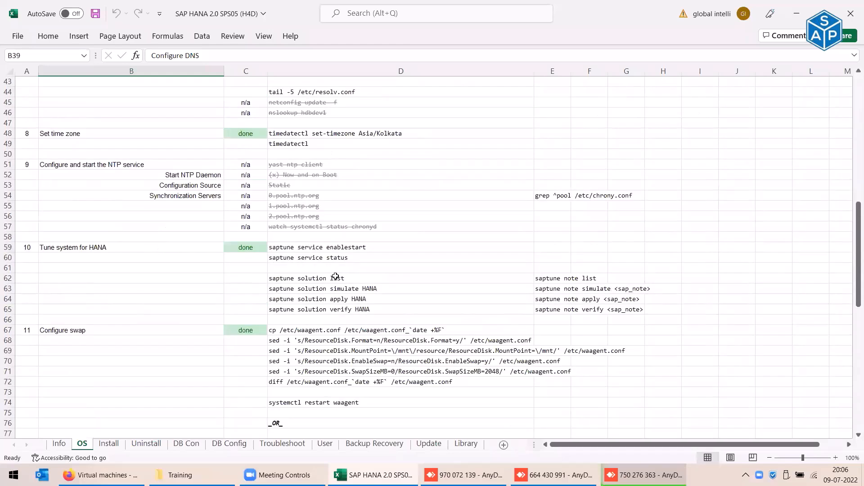
{"action": "left_click", "coordinate": [335, 278]}
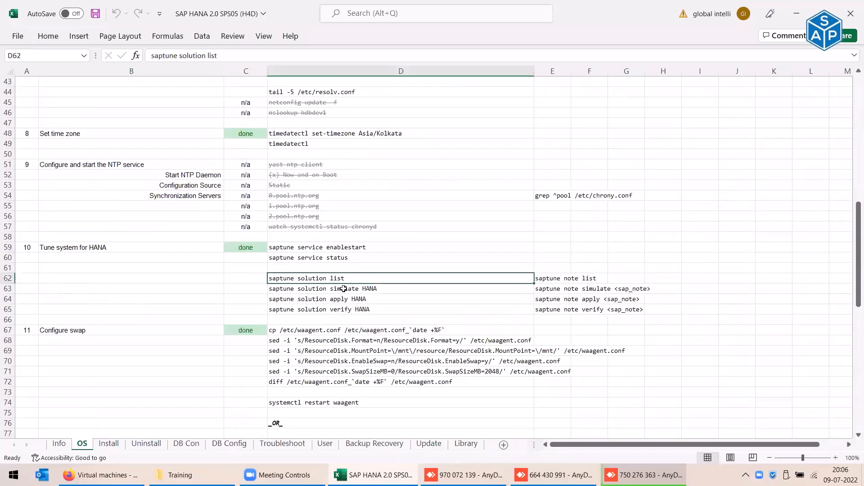
{"action": "left_click", "coordinate": [344, 289]}
{"action": "left_click", "coordinate": [344, 301]}
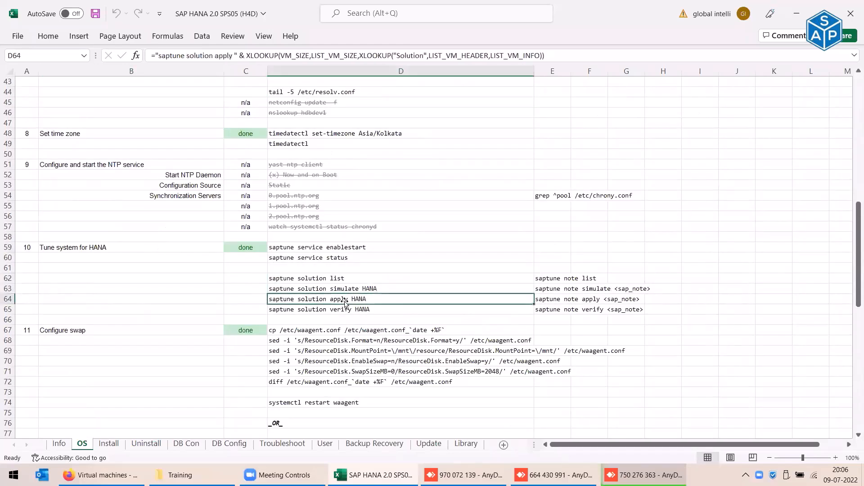
{"action": "left_click", "coordinate": [335, 279]}
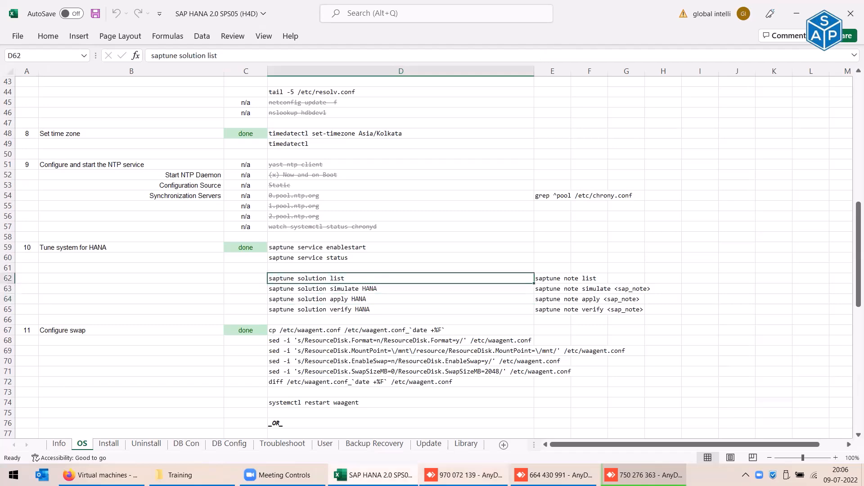
- Return to the 10.41.1.4 terminal and compare the saptune.service state before and after enablestart, highlighting each state and the command option
{"action": "left_click", "coordinate": [478, 475]}
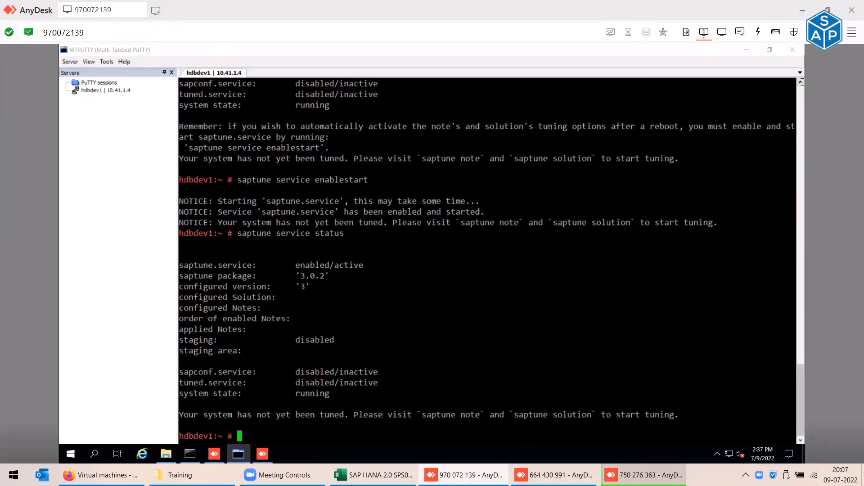
{"action": "scroll", "coordinate": [801, 82], "scroll_direction": "up", "scroll_amount": 4}
{"action": "scroll", "coordinate": [802, 83], "scroll_direction": "up", "scroll_amount": 10}
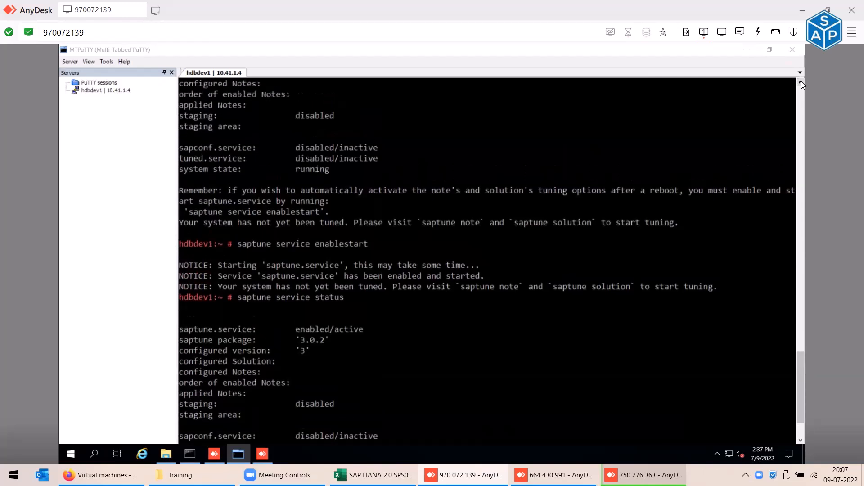
{"action": "scroll", "coordinate": [801, 84], "scroll_direction": "up", "scroll_amount": 2}
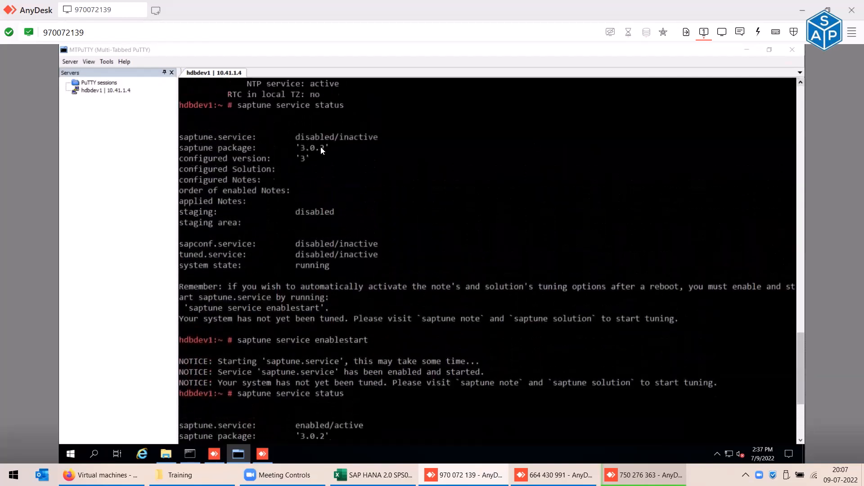
{"action": "double_click", "coordinate": [336, 148]}
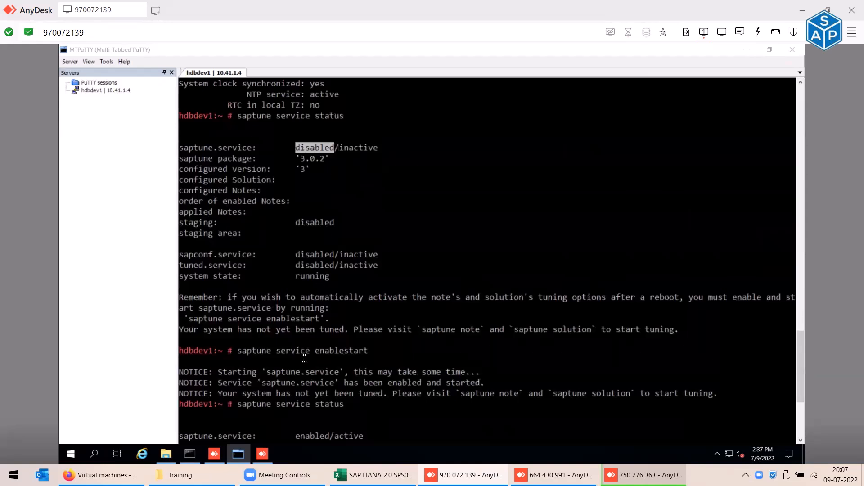
{"action": "left_click", "coordinate": [367, 351]}
{"action": "left_click_drag", "start_coordinate": [315, 351], "coordinate": [369, 350]}
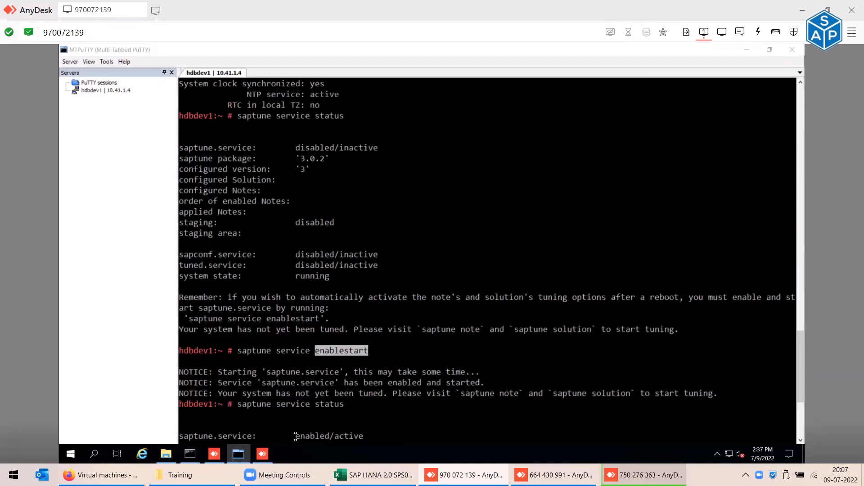
{"action": "left_click_drag", "start_coordinate": [292, 436], "coordinate": [328, 436]}
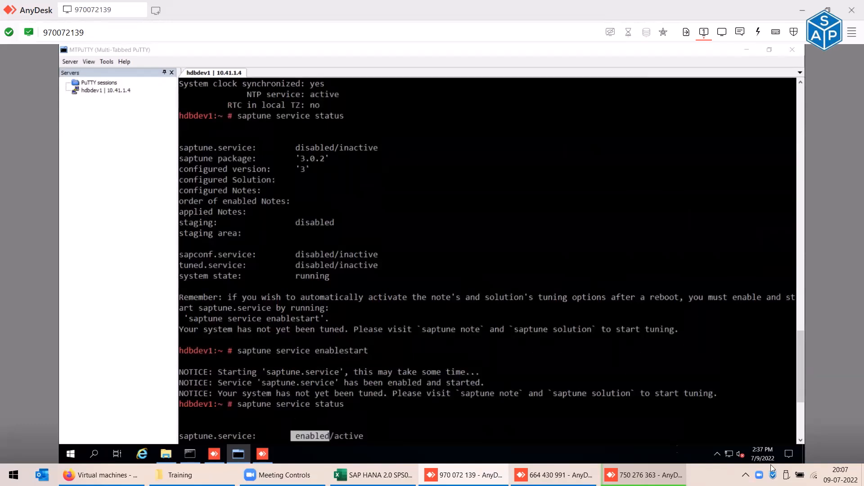
- Copy the saptune solution list command from cell D62 of the Excel OS sheet and return to the 10.41.1.4 terminal prompt
{"action": "scroll", "coordinate": [799, 443], "scroll_direction": "down", "scroll_amount": 3}
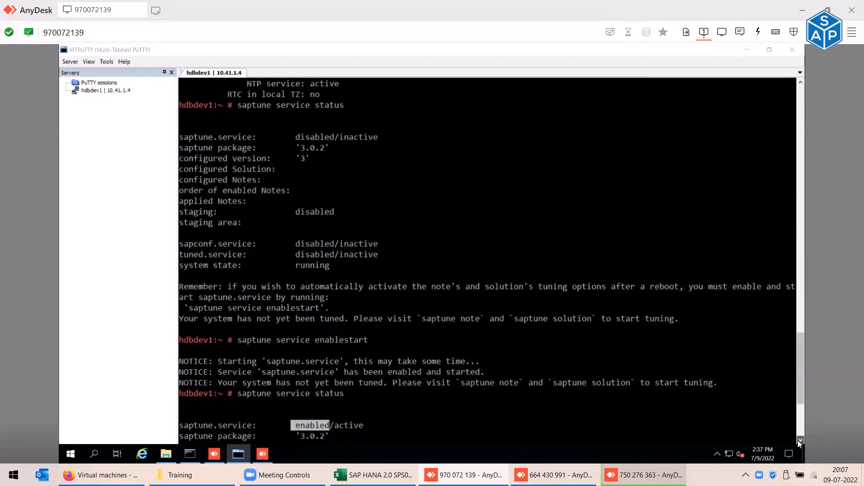
{"action": "left_click", "coordinate": [798, 443]}
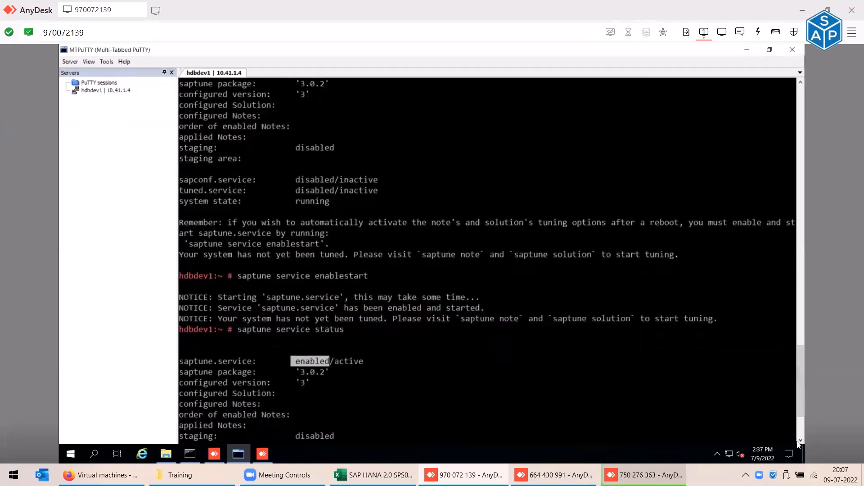
{"action": "scroll", "coordinate": [798, 444], "scroll_direction": "down", "scroll_amount": 3}
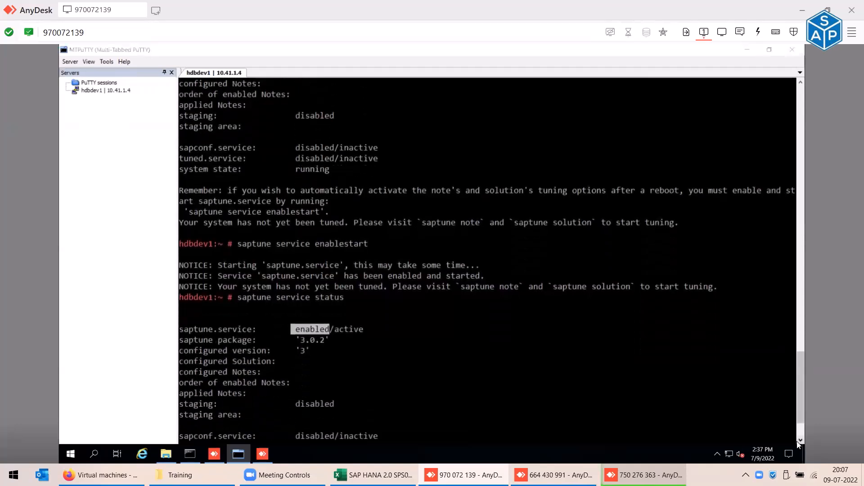
{"action": "scroll", "coordinate": [664, 321], "scroll_direction": "down", "scroll_amount": 1}
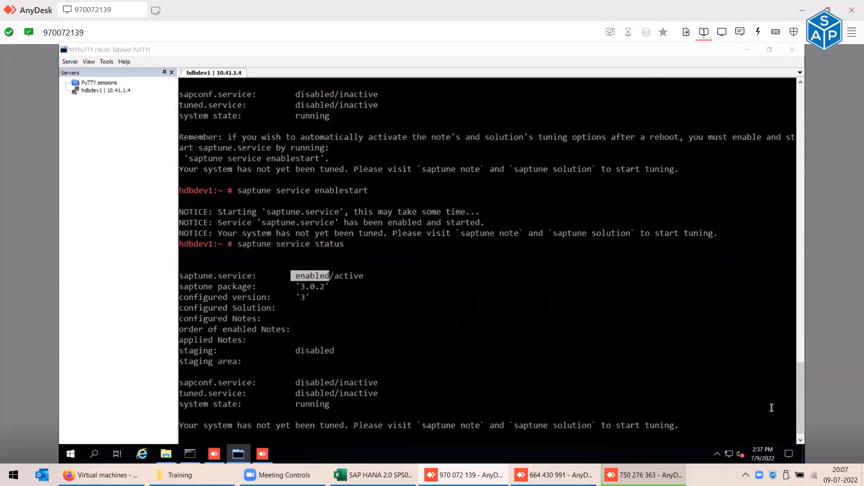
{"action": "left_click", "coordinate": [800, 441]}
{"action": "left_click", "coordinate": [374, 474]}
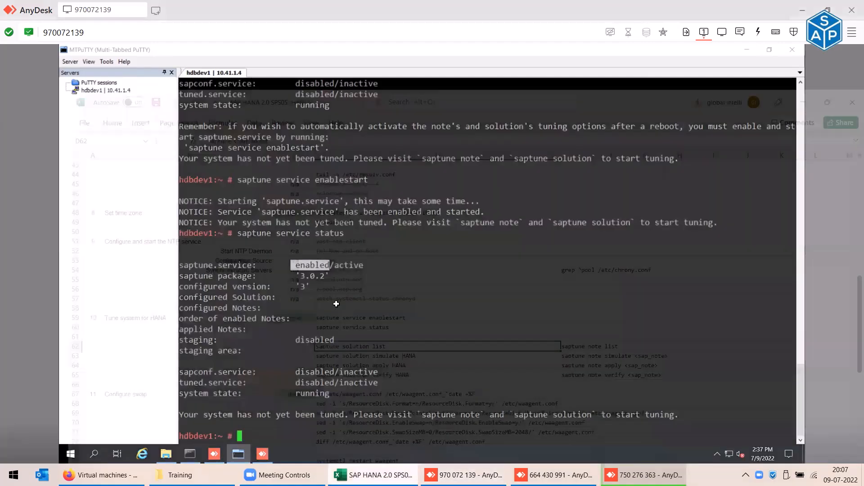
{"action": "key", "text": "ctrl+c"}
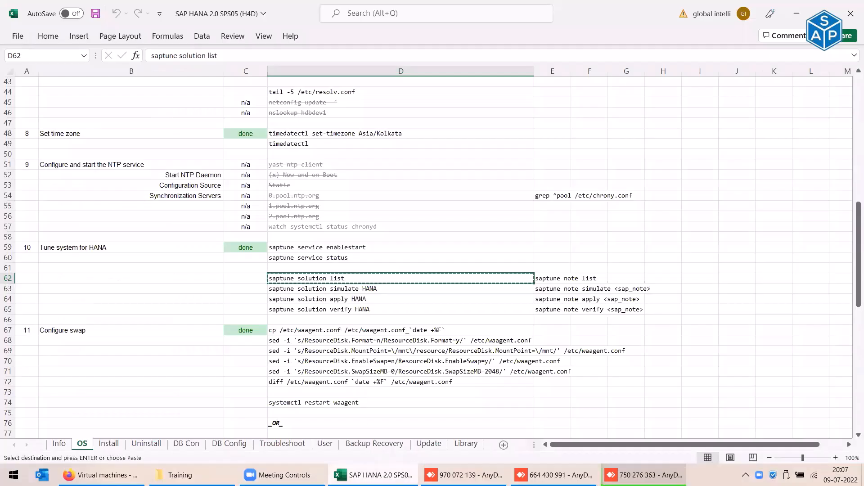
{"action": "left_click", "coordinate": [464, 475]}
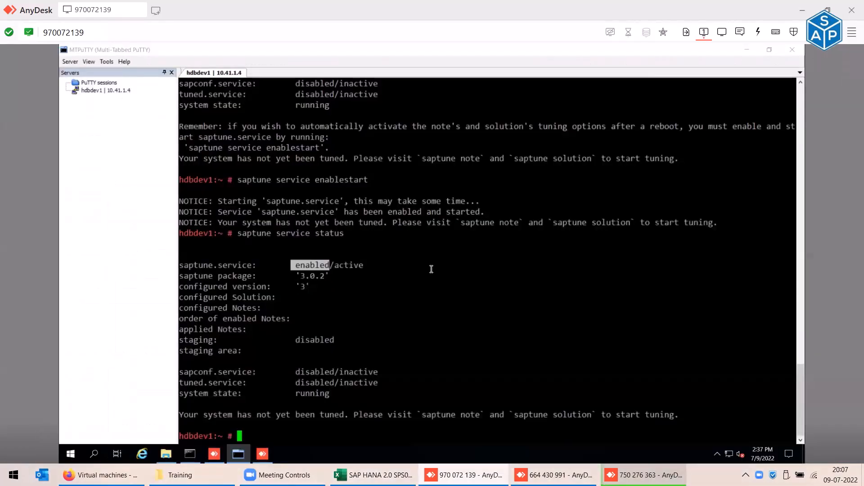
- Try to run sap solution list at the hdbdev1 prompt, clearing the wrongly pasted text first
{"action": "right_click", "coordinate": [431, 269]}
{"action": "key", "text": "BackSpace"}
{"action": "key", "text": "BackSpace"}
{"action": "key", "text": "BackSpace"}
{"action": "key", "text": "BackSpace"}
{"action": "key", "text": "BackSpace"}
{"action": "key", "text": "BackSpace"}
{"action": "key", "text": "BackSpace"}
{"action": "key", "text": "BackSpace"}
{"action": "type", "text": "sap solution list"}
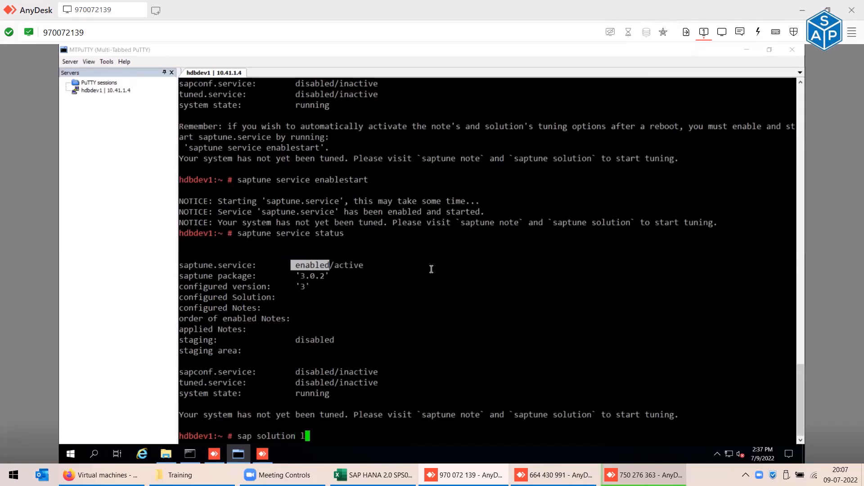
{"action": "key", "text": "Return"}
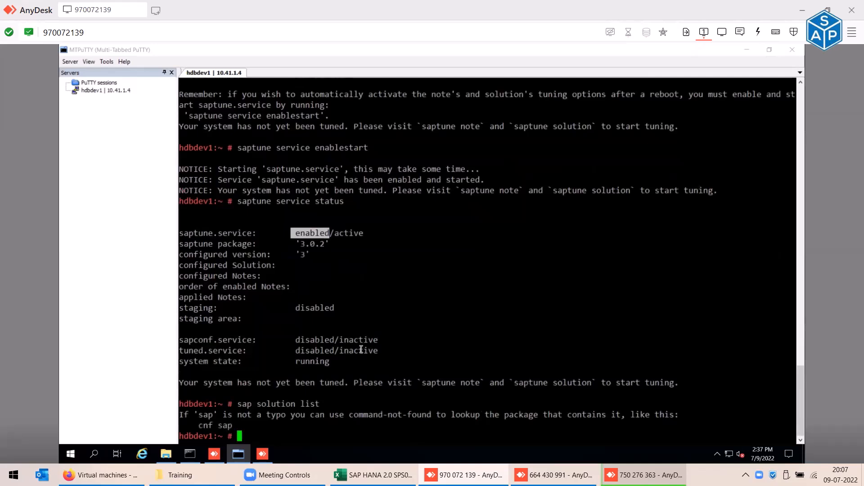
- Correct the previous command to saptune solution list, run it, and highlight the HANA solution with its SAP Note numbers
{"action": "key", "text": "Up"}
{"action": "key", "text": "Left"}
{"action": "key", "text": "Left"}
{"action": "key", "text": "Left"}
{"action": "key", "text": "Left"}
{"action": "key", "text": "Left"}
{"action": "key", "text": "Left"}
{"action": "key", "text": "Left"}
{"action": "key", "text": "Left"}
{"action": "key", "text": "Left"}
{"action": "key", "text": "Left"}
{"action": "key", "text": "Left"}
{"action": "key", "text": "Left"}
{"action": "key", "text": "Left"}
{"action": "key", "text": "Left"}
{"action": "key", "text": "Left"}
{"action": "key", "text": "Left"}
{"action": "key", "text": "Left"}
{"action": "key", "text": "Right"}
{"action": "key", "text": "Right"}
{"action": "key", "text": "Right"}
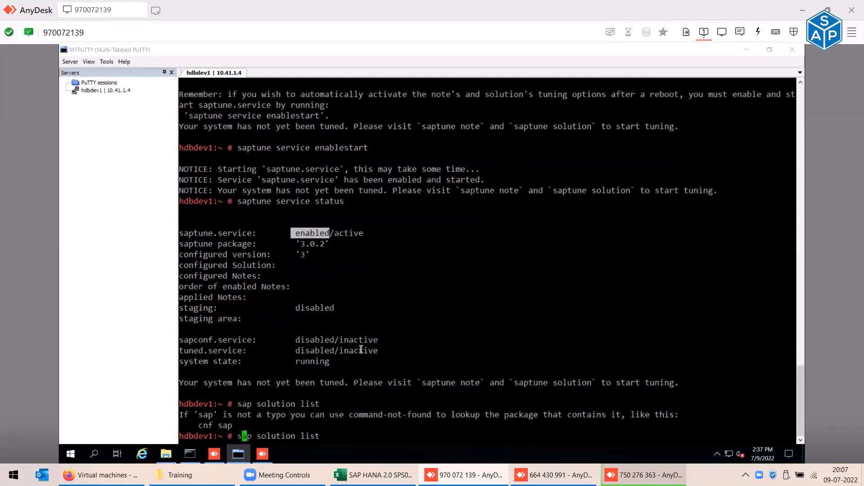
{"action": "type", "text": "tune"}
{"action": "key", "text": "Return"}
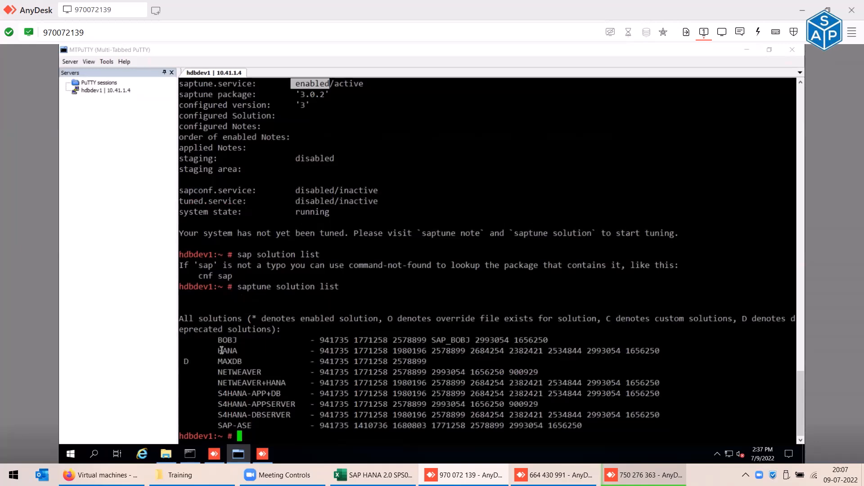
{"action": "left_click_drag", "start_coordinate": [219, 351], "coordinate": [244, 351]}
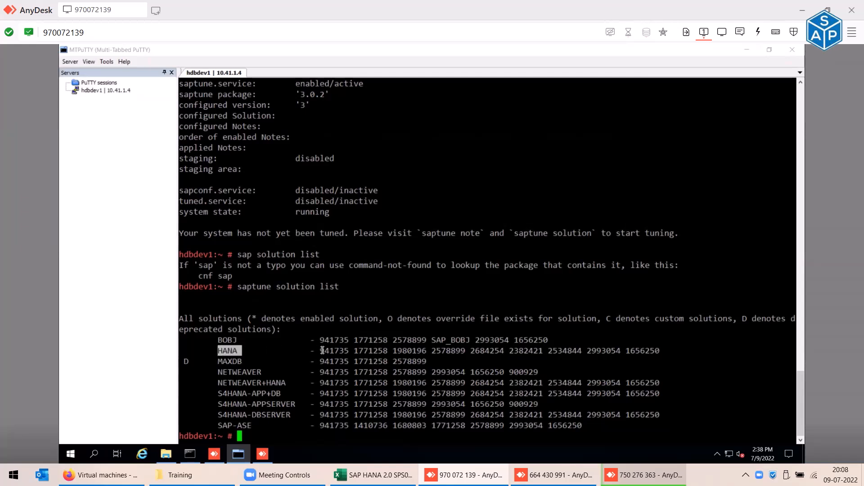
{"action": "left_click_drag", "start_coordinate": [322, 351], "coordinate": [657, 351]}
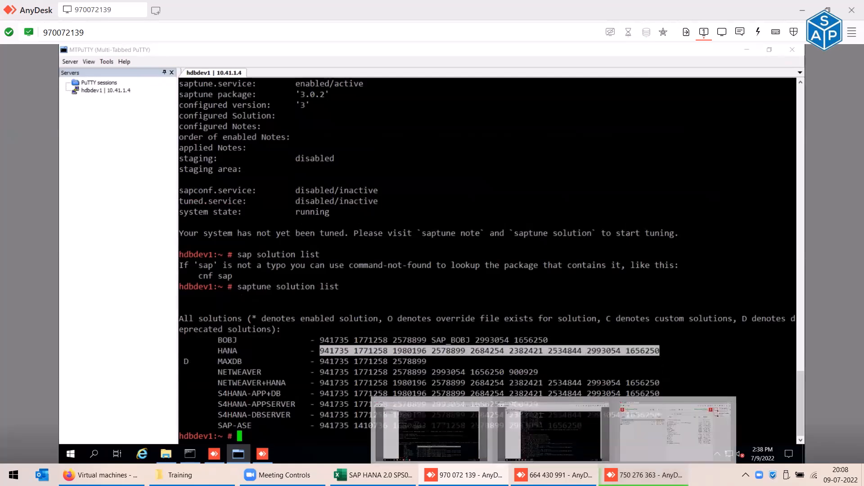
- In the AnyDesk session handling the package upload, set the remote display's view mode to Stretch and return to the file transfer view
{"action": "left_click", "coordinate": [644, 476]}
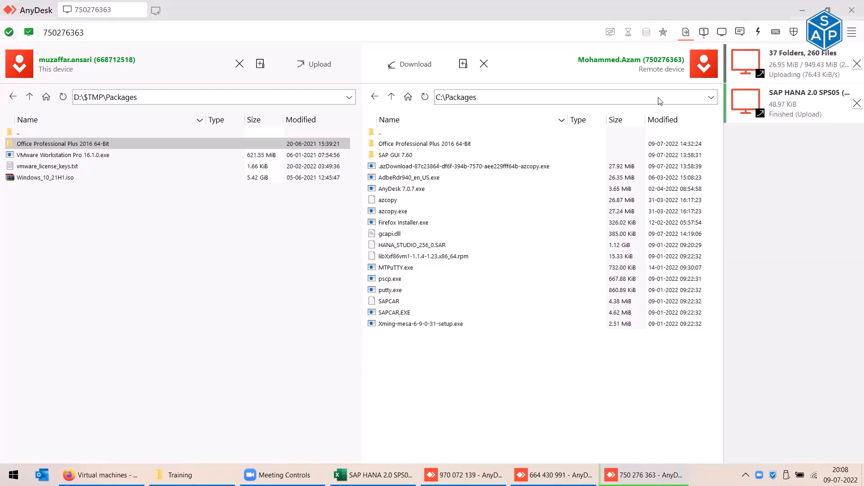
{"action": "left_click", "coordinate": [702, 32]}
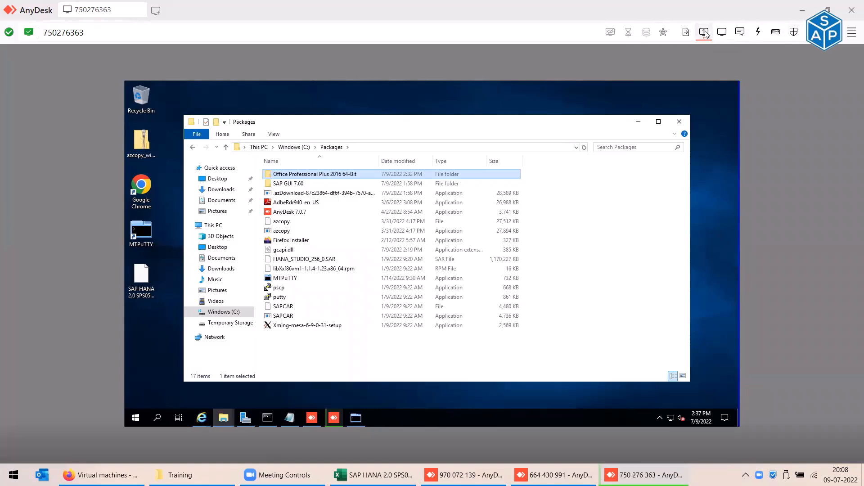
{"action": "left_click", "coordinate": [722, 32]}
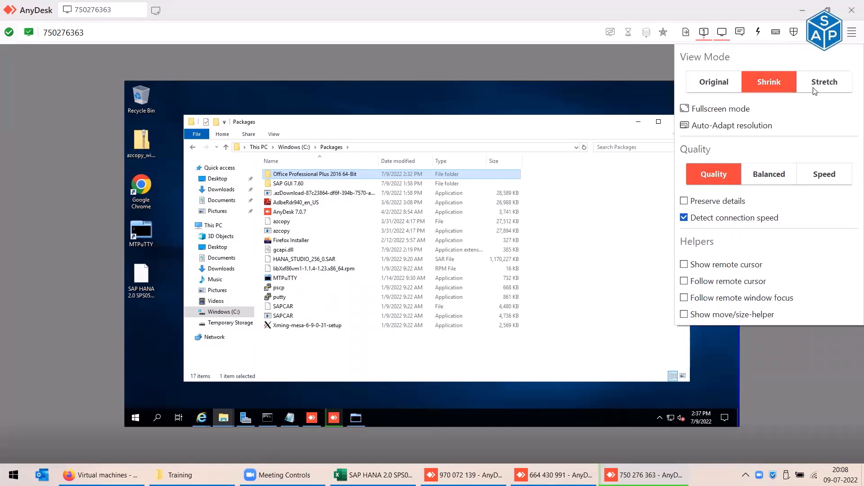
{"action": "left_click", "coordinate": [824, 86]}
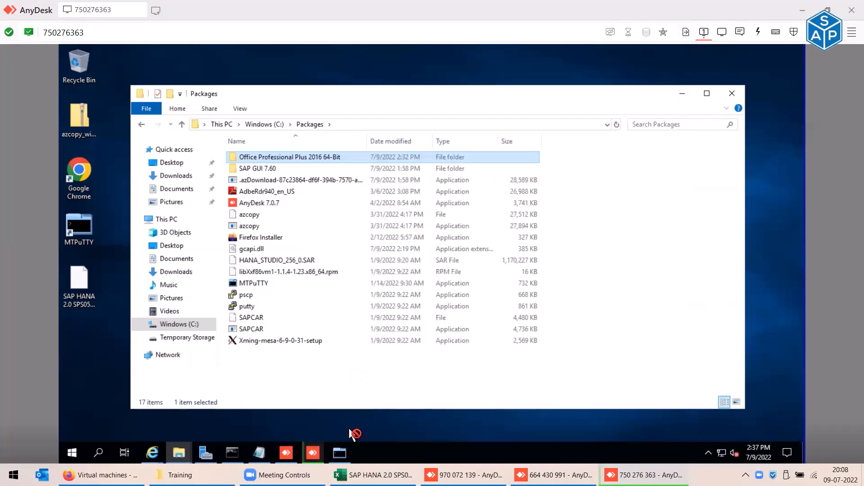
{"action": "left_click", "coordinate": [685, 31]}
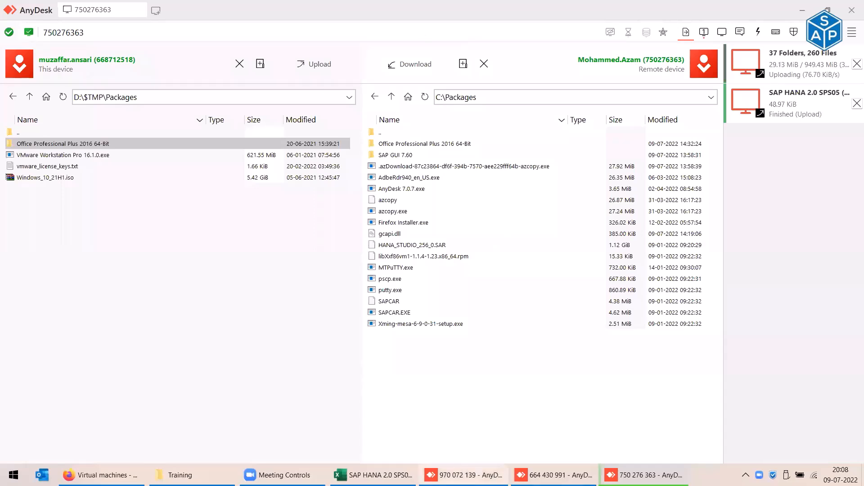
- Return to the 10.41.1.4 terminal and add four blank prompt lines below the waagent.conf cp command
{"action": "left_click", "coordinate": [464, 475]}
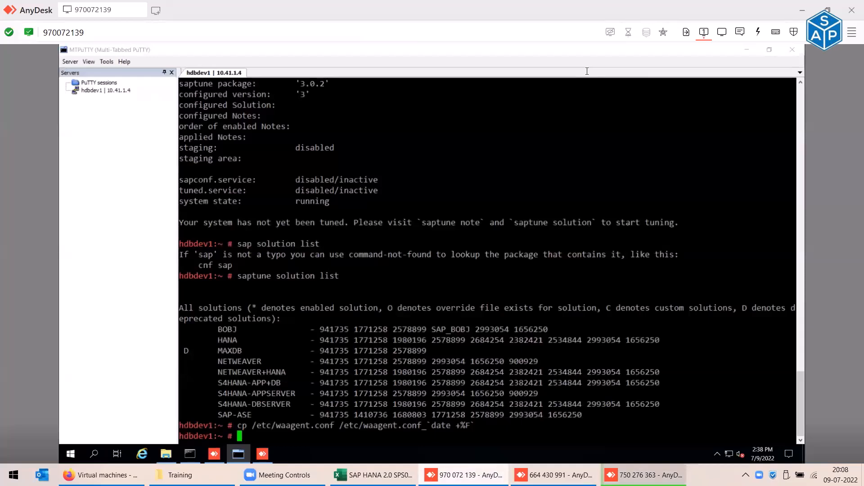
{"action": "key", "text": "Return"}
{"action": "key", "text": "Return"}
{"action": "key", "text": "Return"}
{"action": "key", "text": "Return"}
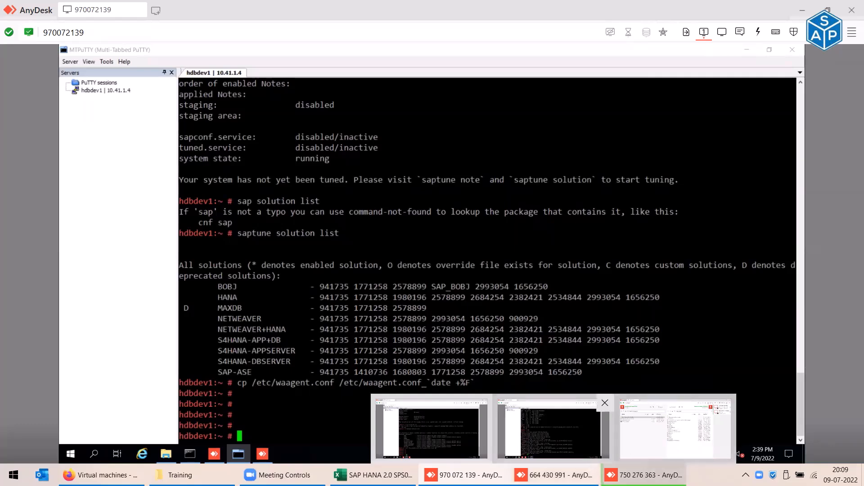
{"action": "left_click", "coordinate": [470, 475]}
{"action": "left_click", "coordinate": [471, 475]}
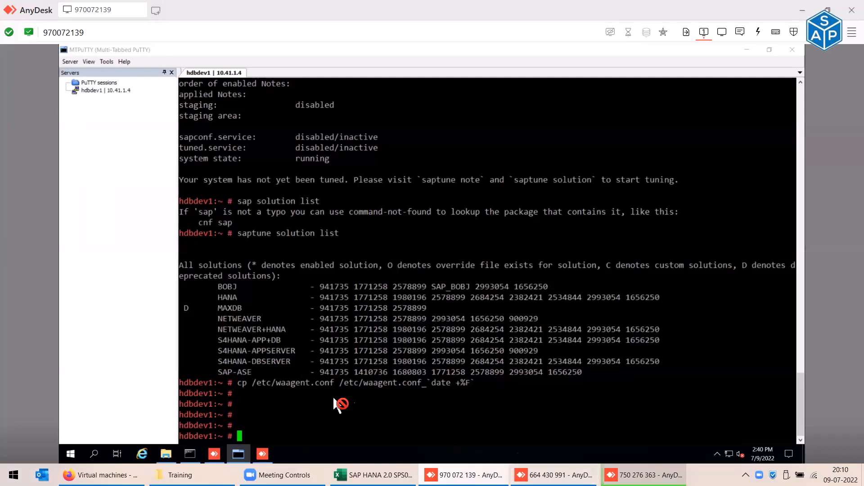
- Highlight the source /etc/waagent.conf and the destination's date suffix in the cp command, and clear the selection
{"action": "left_click_drag", "start_coordinate": [252, 382], "coordinate": [332, 383]}
{"action": "key", "text": "ctrl+c"}
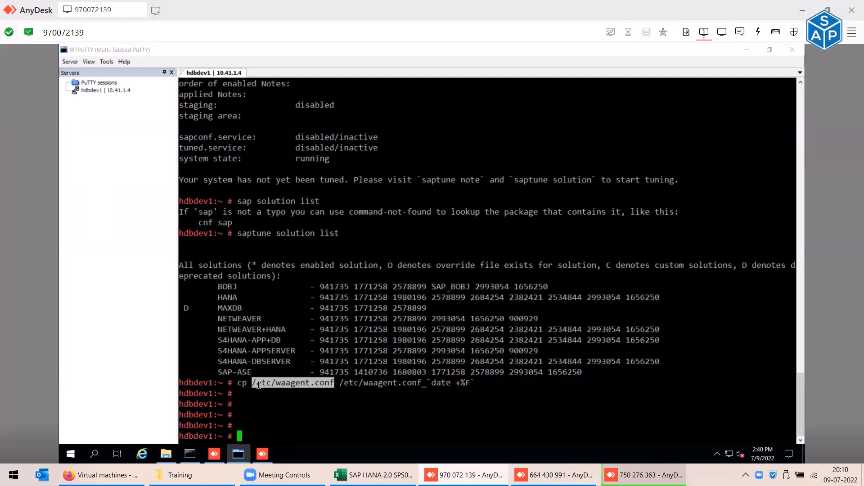
{"action": "left_click_drag", "start_coordinate": [340, 383], "coordinate": [474, 382]}
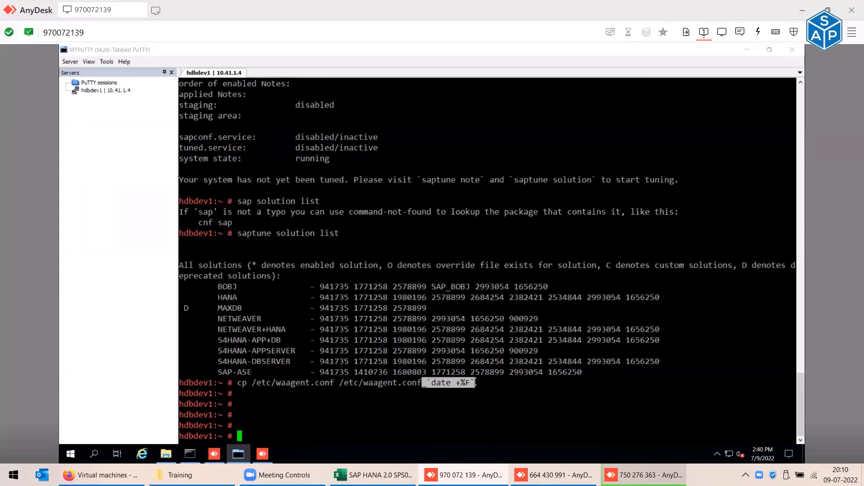
{"action": "left_click", "coordinate": [265, 398]}
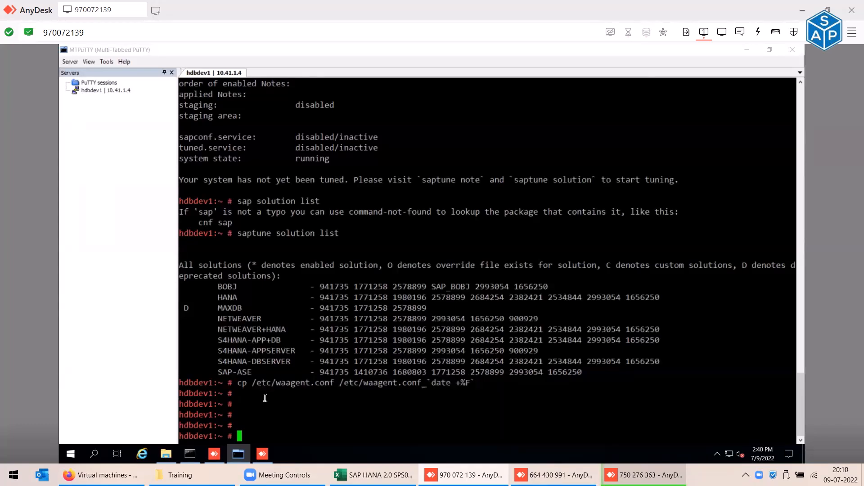
- List the original configuration file and its backup with ls /etc/waagent.conf*
{"action": "type", "text": "ls"}
{"action": "double_click", "coordinate": [267, 382]}
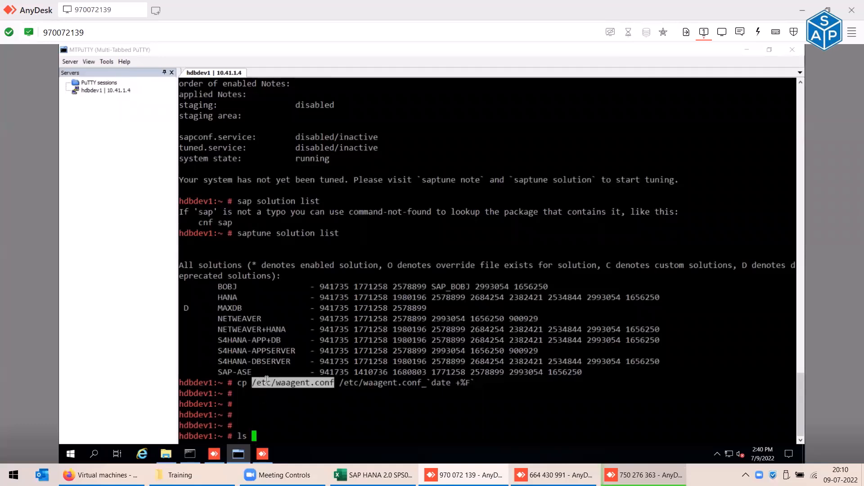
{"action": "right_click", "coordinate": [267, 381]}
{"action": "type", "text": "*"}
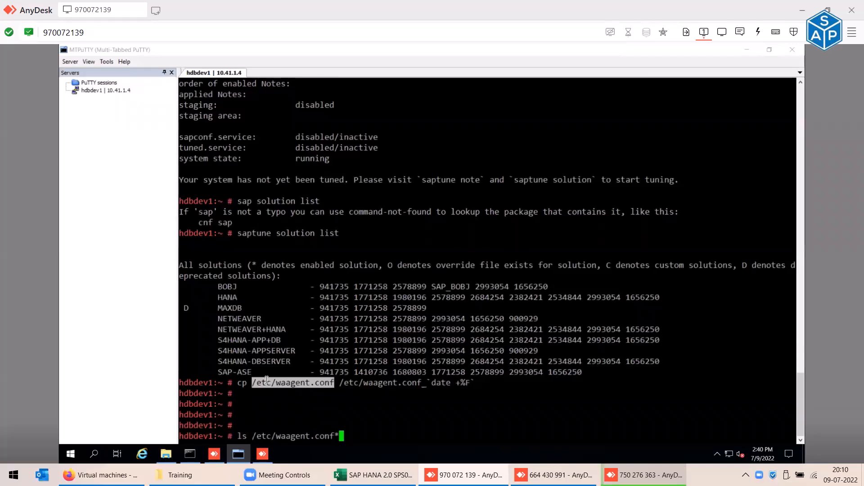
{"action": "key", "text": "Return"}
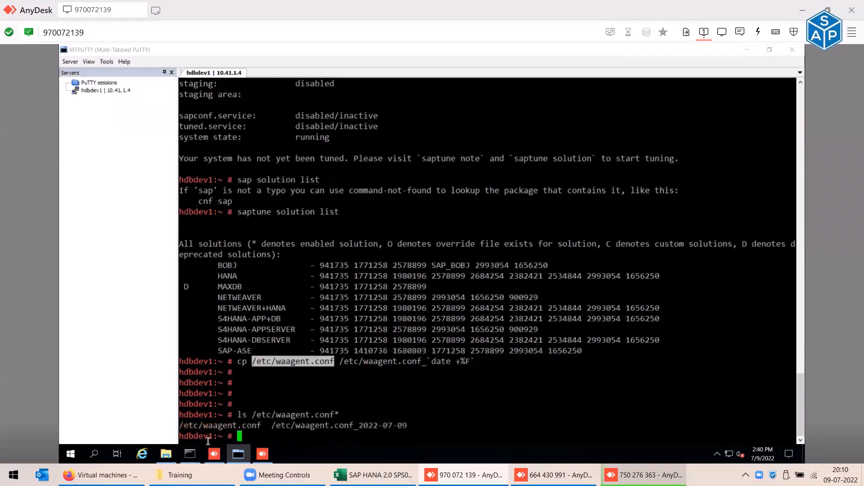
- Highlight the original waagent.conf, its dated copy and the copy's date suffix in the file listing
{"action": "double_click", "coordinate": [187, 428]}
{"action": "key", "text": "ctrl+c"}
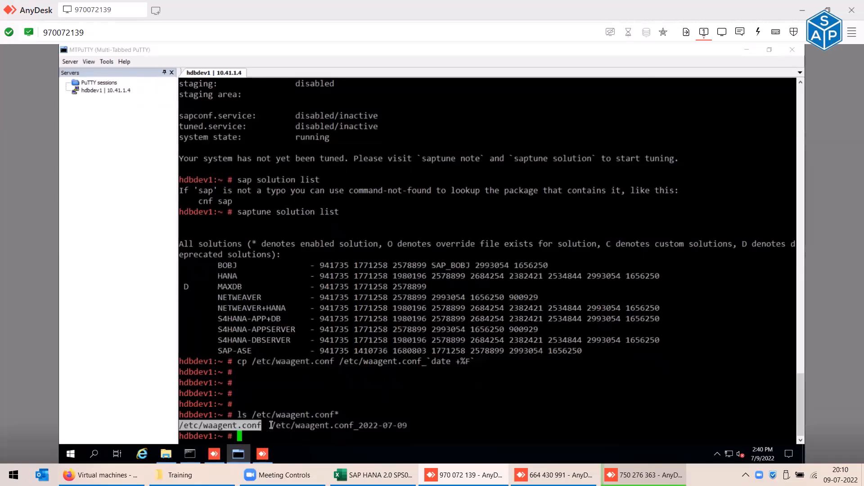
{"action": "left_click_drag", "start_coordinate": [271, 425], "coordinate": [407, 428]}
{"action": "left_click", "coordinate": [351, 424]}
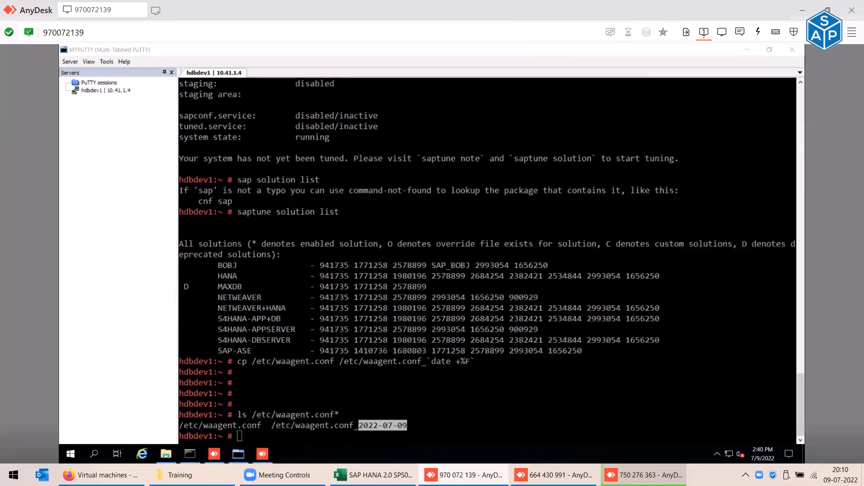
- Check the progress of the Office package upload in the file transfer session and return to the 10.41.1.4 terminal
{"action": "left_click", "coordinate": [643, 475]}
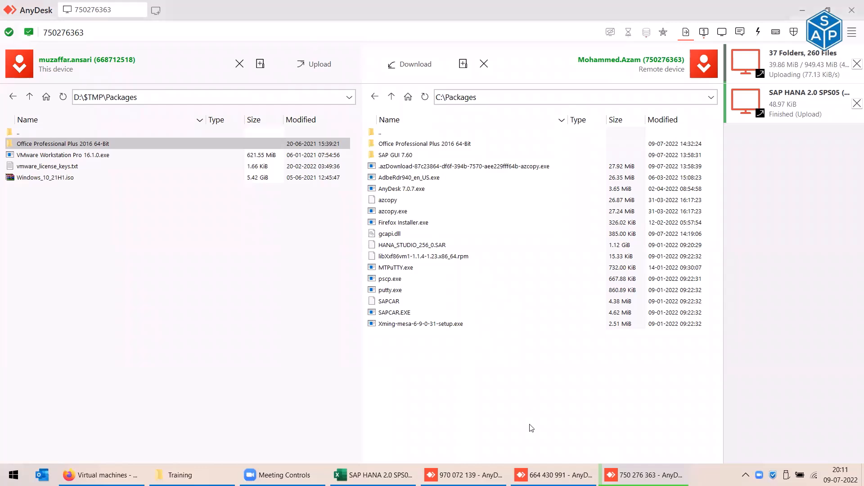
{"action": "key", "text": "alt+Tab"}
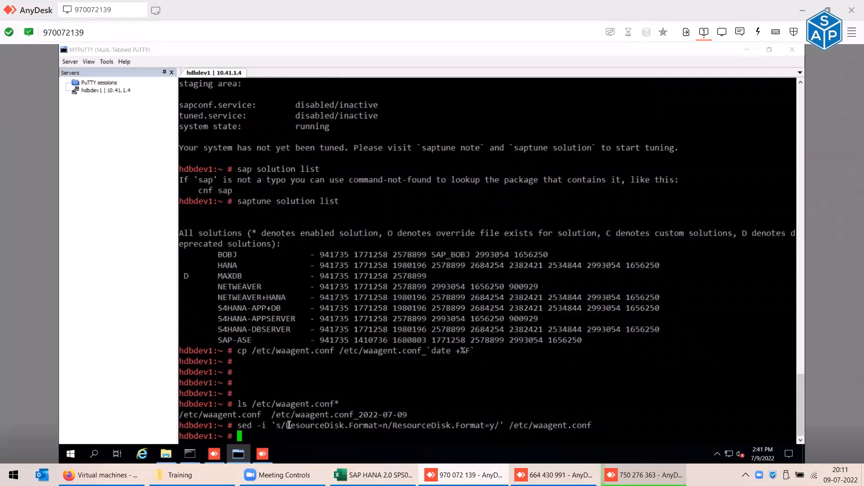
- Search /etc/waagent.conf for ResourceDisk.Format with grep and highlight the returned value
{"action": "left_click_drag", "start_coordinate": [289, 425], "coordinate": [379, 425]}
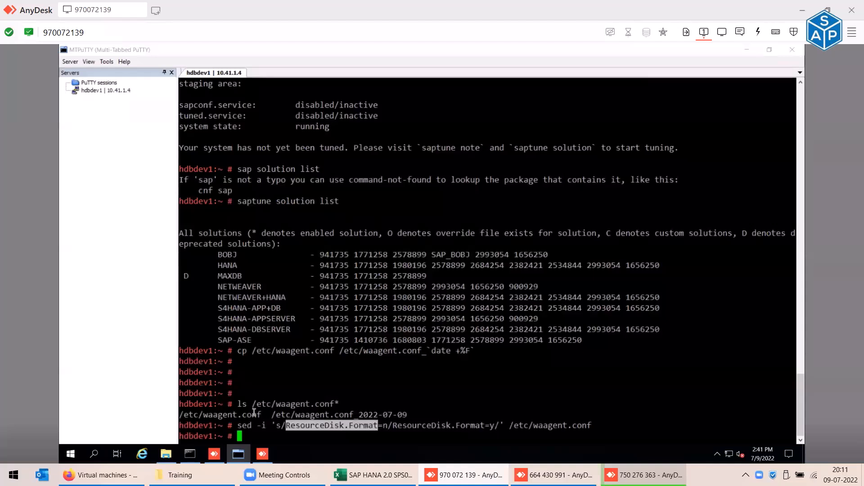
{"action": "type", "text": "grep"}
{"action": "right_click", "coordinate": [382, 375]}
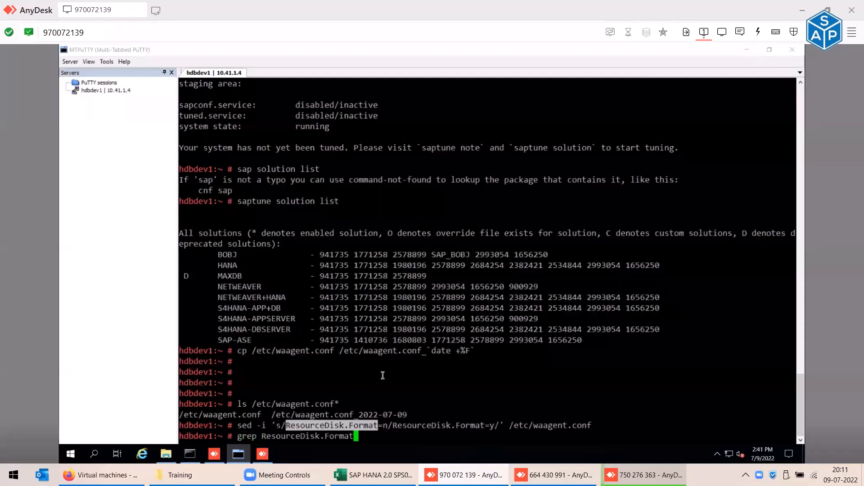
{"action": "double_click", "coordinate": [213, 416]}
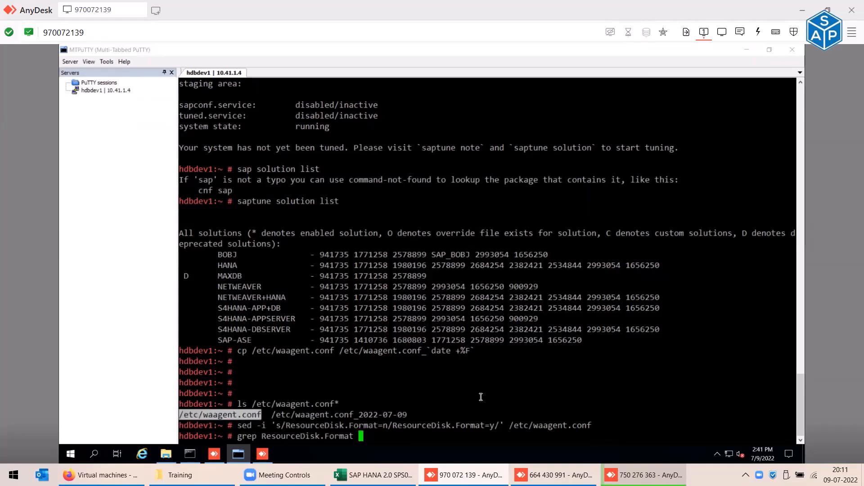
{"action": "right_click", "coordinate": [481, 397]}
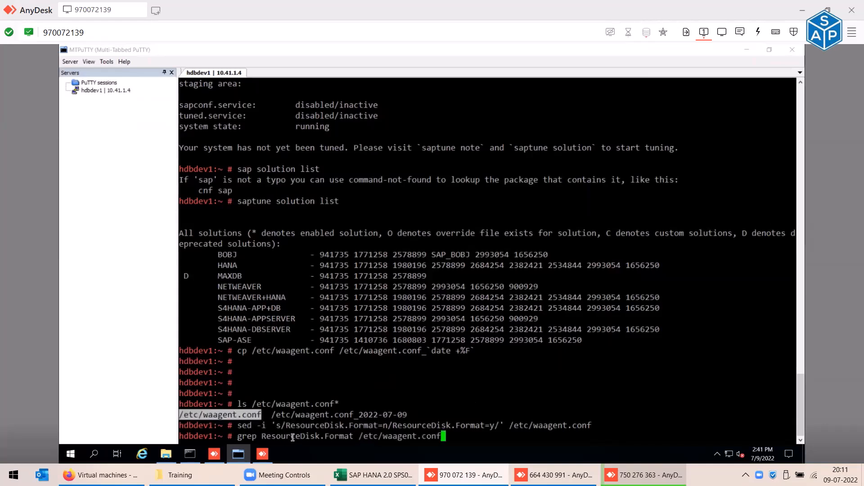
{"action": "key", "text": "Return"}
{"action": "double_click", "coordinate": [278, 425]}
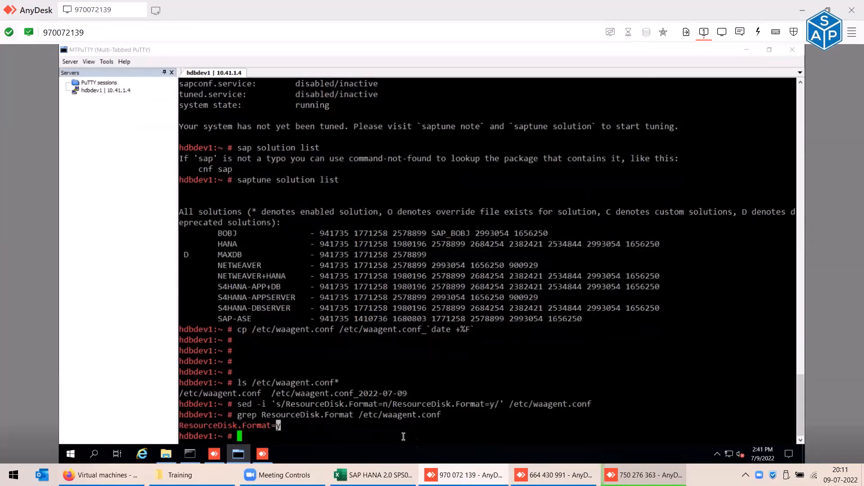
- Run the same ResourceDisk.Format grep on the backup file /etc/waagent.conf_2022-07-09
{"action": "key", "text": "Up"}
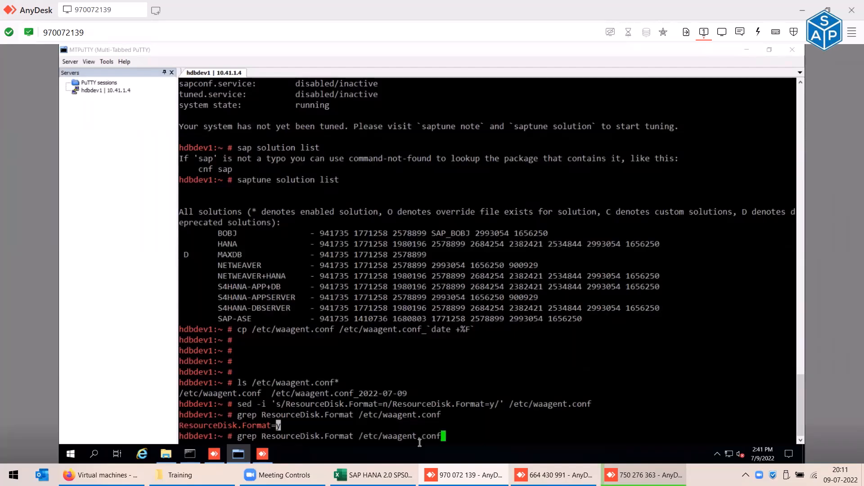
{"action": "type", "text": "_"}
{"action": "key", "text": "Tab"}
{"action": "key", "text": "Return"}
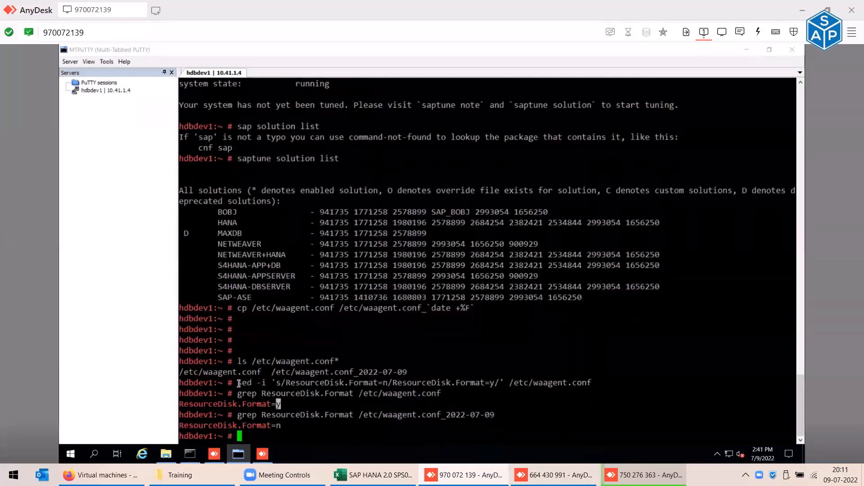
- Highlight sed -i, the target file /etc/waagent.conf and the ResourceDisk.Format search and replacement text in the sed command
{"action": "left_click_drag", "start_coordinate": [238, 383], "coordinate": [267, 382]}
{"action": "left_click_drag", "start_coordinate": [509, 382], "coordinate": [592, 384]}
{"action": "left_click_drag", "start_coordinate": [283, 383], "coordinate": [495, 383]}
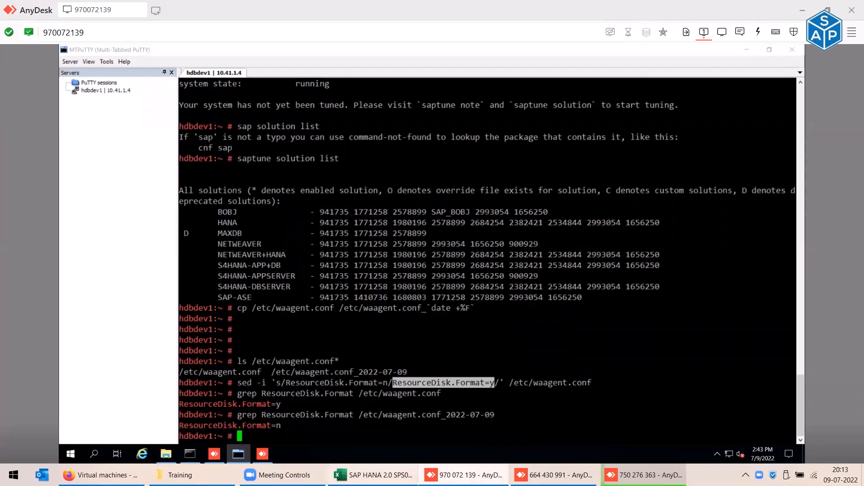
- Switch to the SAP HANA 2.0 SPS05 workbook in Excel and select the four sed commands in the Configure swap section, D68 to D71
{"action": "mouse_move", "coordinate": [374, 475]}
{"action": "left_click", "coordinate": [397, 450]}
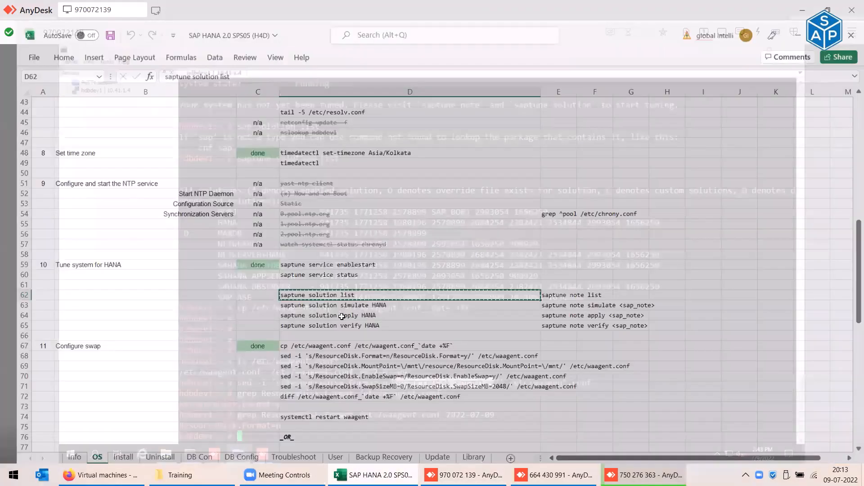
{"action": "scroll", "coordinate": [341, 316], "scroll_direction": "down", "scroll_amount": 3}
{"action": "left_click_drag", "start_coordinate": [337, 247], "coordinate": [337, 282]}
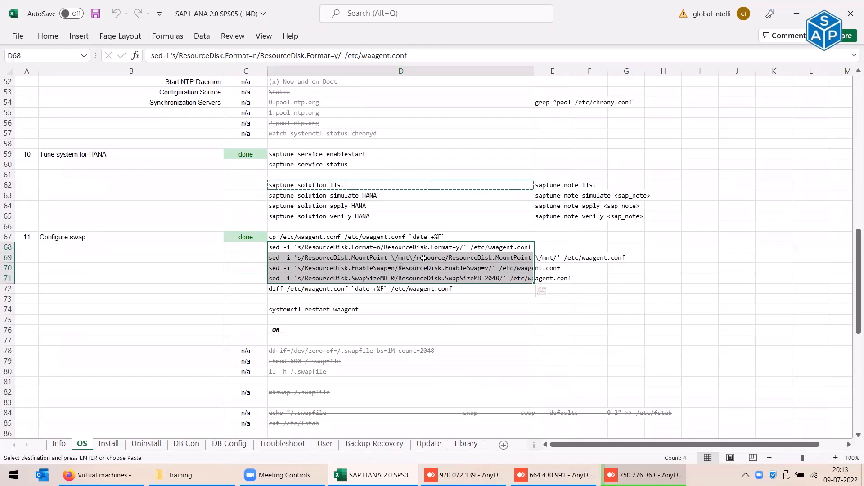
{"action": "key", "text": "Caps_Lock"}
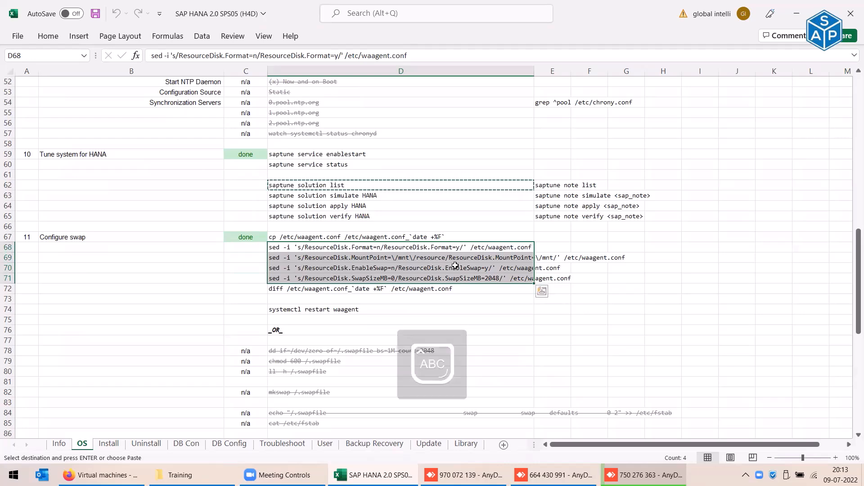
{"action": "key", "text": "Caps_Lock"}
- Look through the open remote sessions, check the Office package upload in the file transfer session, and return to the 10.41.1.4 terminal
{"action": "key", "text": "alt+Tab"}
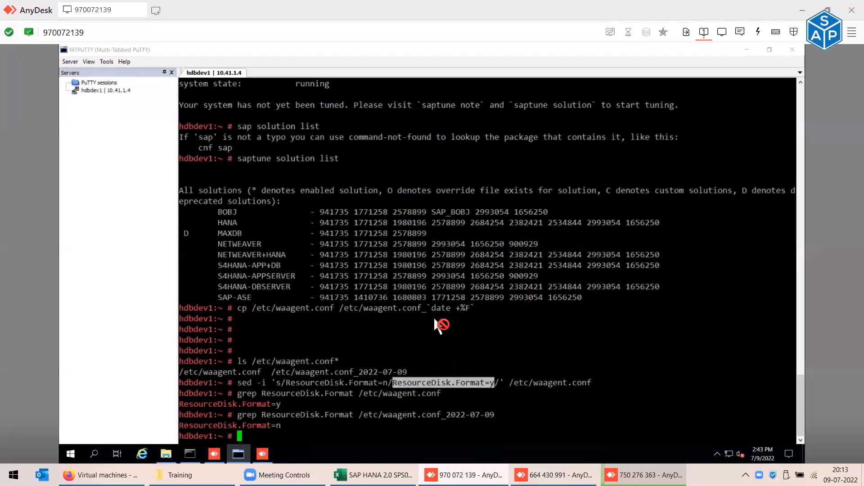
{"action": "key", "text": "alt+Tab"}
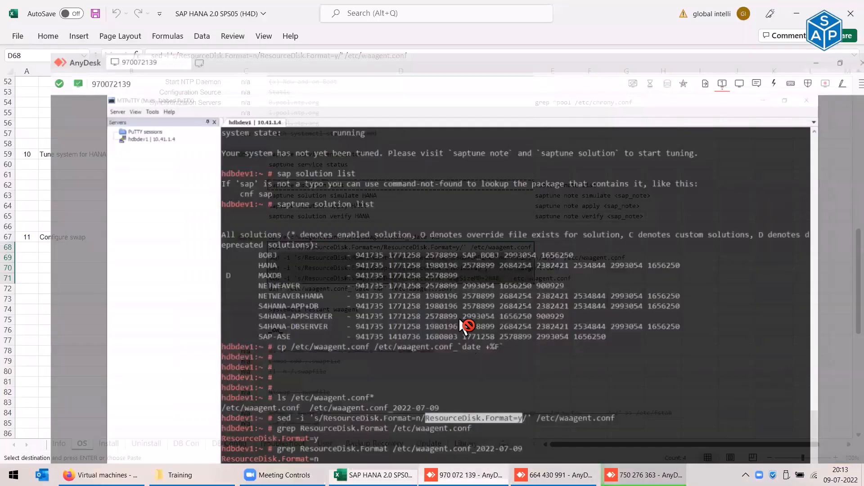
{"action": "key", "text": "alt+Tab"}
{"action": "key", "text": "alt+Tab"}
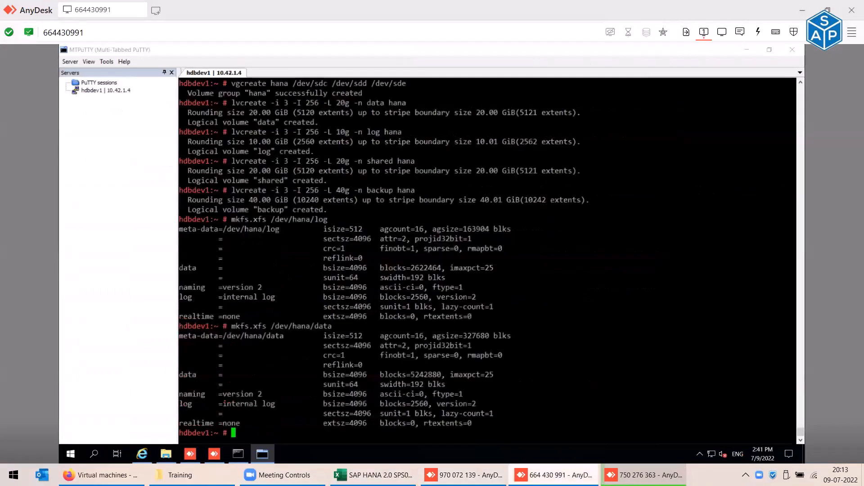
{"action": "key", "text": "alt+Tab"}
{"action": "key", "text": "alt+Tab"}
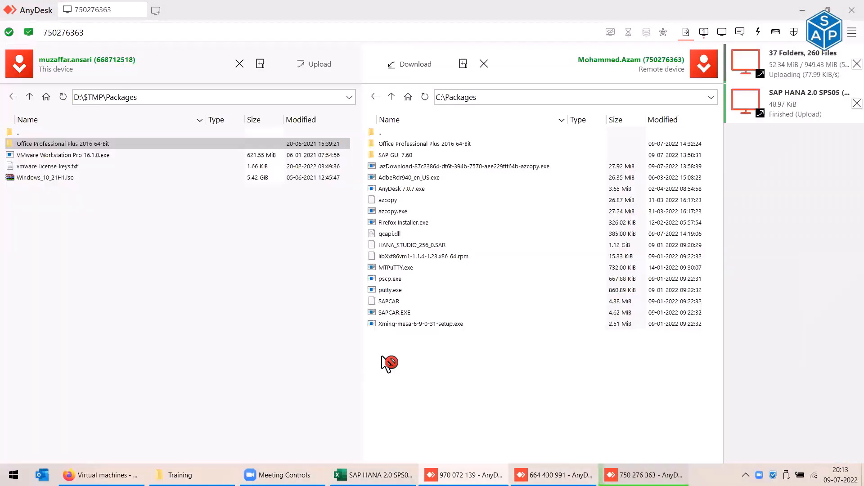
{"action": "key", "text": "alt+Tab"}
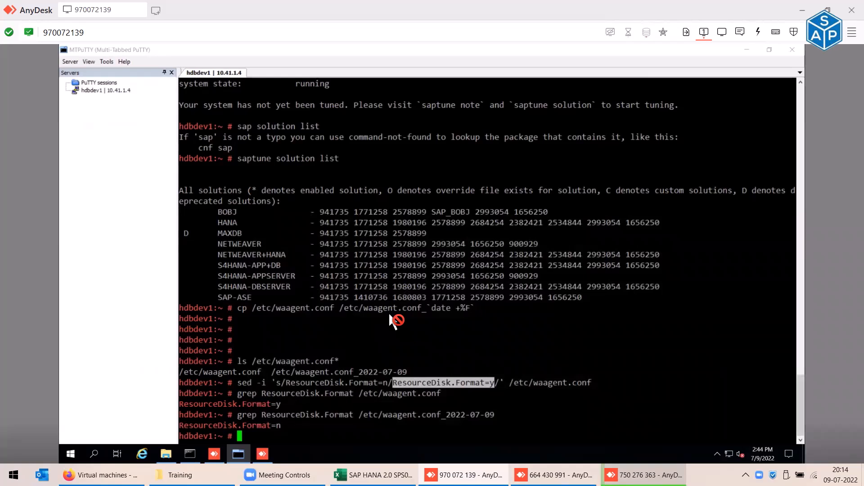
- View the AnyDesk connection window on the remote machine, minimize it, and clear the terminal's text selection
{"action": "left_click", "coordinate": [263, 454]}
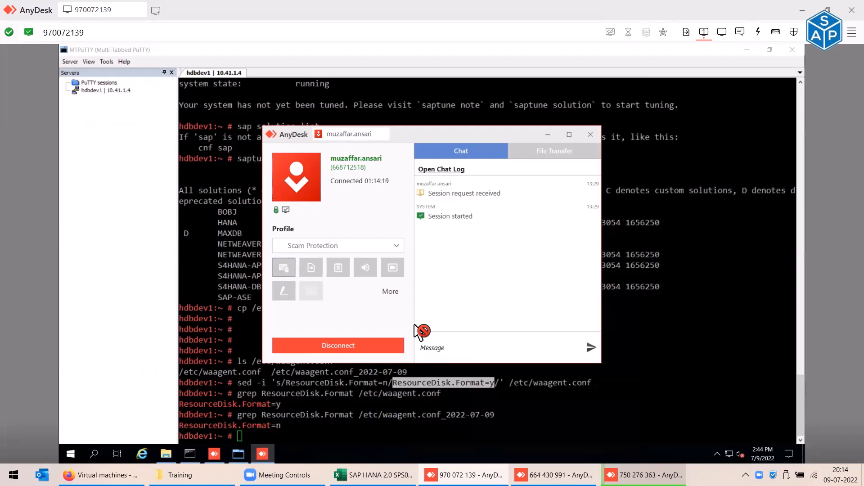
{"action": "left_click", "coordinate": [549, 135]}
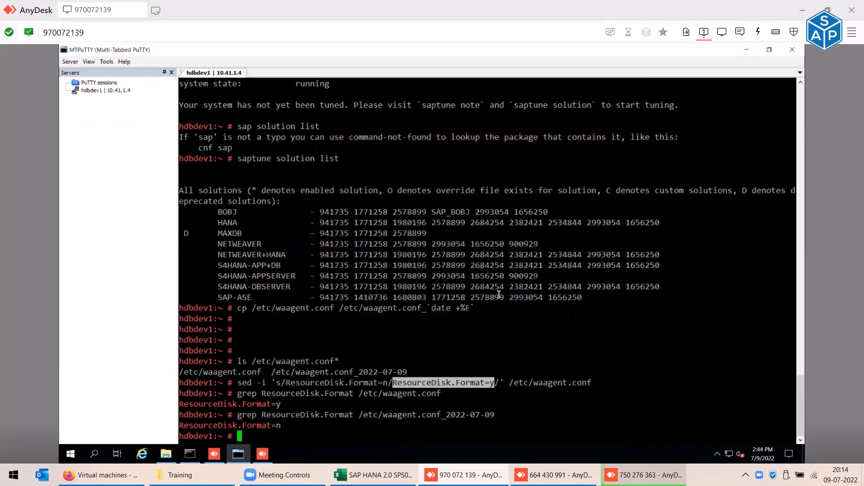
{"action": "left_click", "coordinate": [276, 381]}
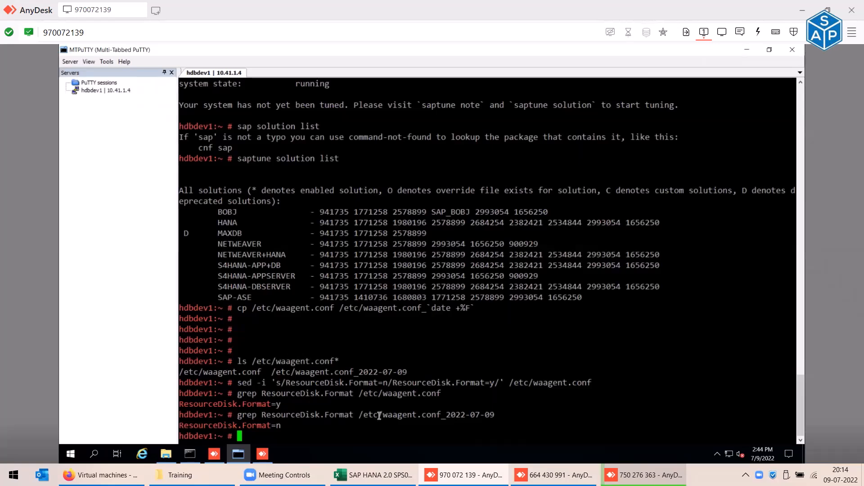
- Grep all ResourceDisk settings in /etc/waagent.conf_2022-07-09 by shortening the previous search pattern to ResourceDisk, and highlight the Filesystem setting
{"action": "key", "text": "Up"}
{"action": "key", "text": "Left"}
{"action": "key", "text": "Left"}
{"action": "key", "text": "Left"}
{"action": "key", "text": "Left"}
{"action": "key", "text": "Left"}
{"action": "key", "text": "Left"}
{"action": "key", "text": "Left"}
{"action": "key", "text": "Left"}
{"action": "key", "text": "Left"}
{"action": "key", "text": "Left"}
{"action": "key", "text": "Left"}
{"action": "key", "text": "Left"}
{"action": "key", "text": "Left"}
{"action": "key", "text": "Left"}
{"action": "key", "text": "Left"}
{"action": "key", "text": "Left"}
{"action": "key", "text": "Left"}
{"action": "key", "text": "Left"}
{"action": "key", "text": "Left"}
{"action": "key", "text": "Left"}
{"action": "key", "text": "Left"}
{"action": "key", "text": "Left"}
{"action": "key", "text": "Right"}
{"action": "key", "text": "BackSpace"}
{"action": "key", "text": "BackSpace"}
{"action": "key", "text": "BackSpace"}
{"action": "key", "text": "BackSpace"}
{"action": "key", "text": "BackSpace"}
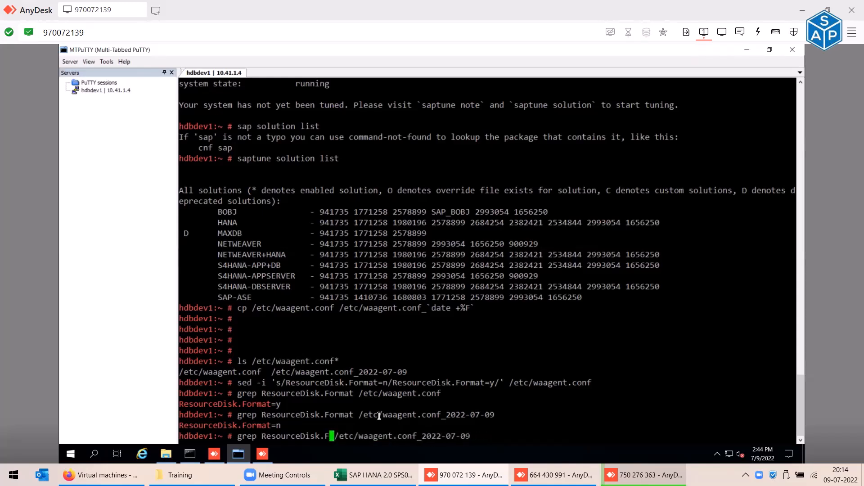
{"action": "key", "text": "BackSpace"}
{"action": "key", "text": "BackSpace"}
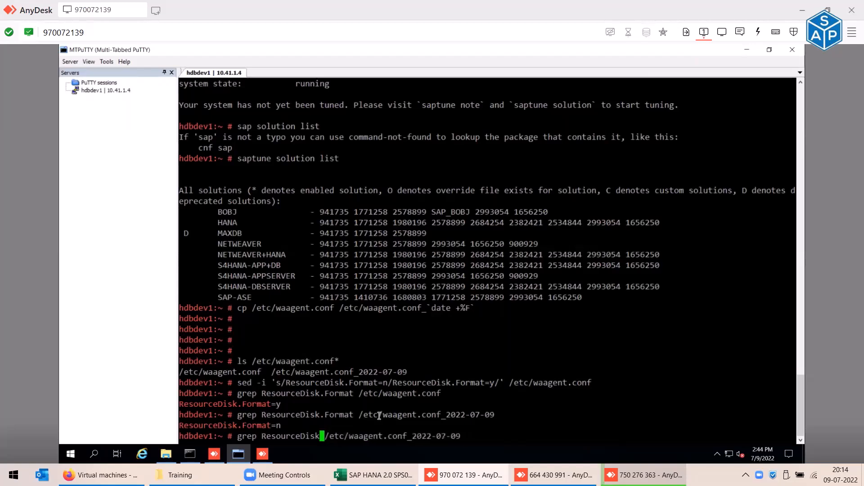
{"action": "key", "text": "Return"}
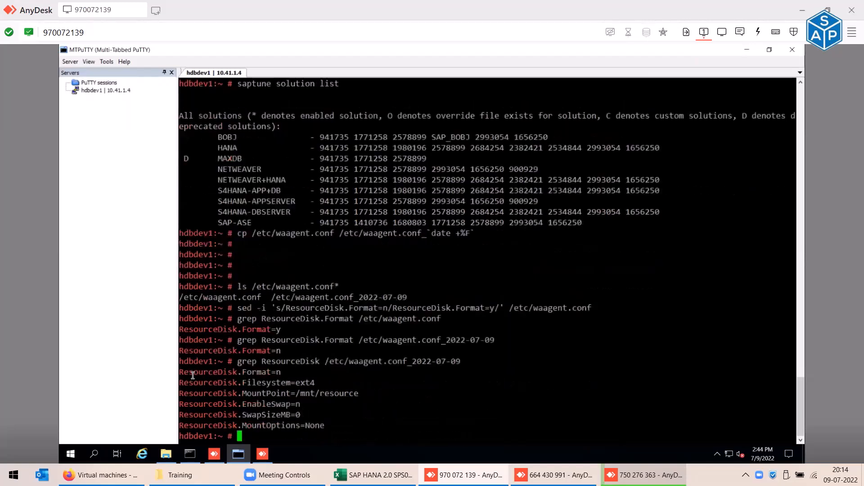
{"action": "left_click_drag", "start_coordinate": [215, 372], "coordinate": [318, 382]}
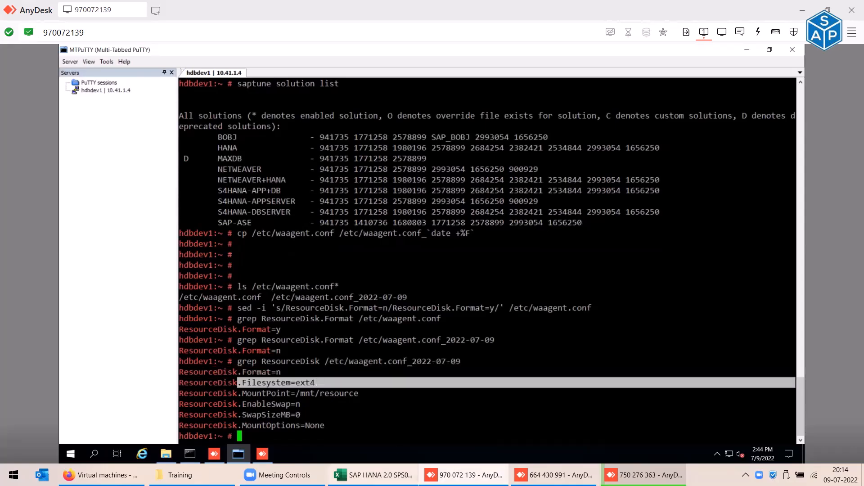
- Select the ResourceDisk.Format sed command in cell D68 of the Excel workbook and return to the 10.41.1.4 terminal
{"action": "left_click", "coordinate": [373, 475]}
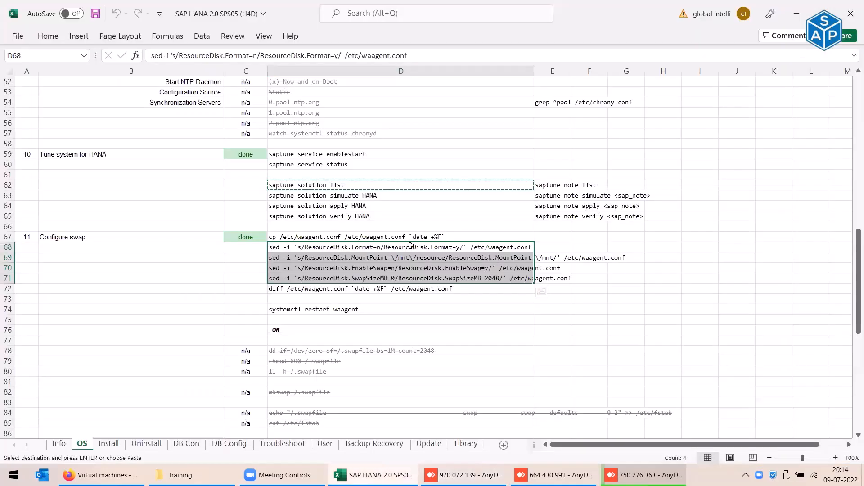
{"action": "left_click", "coordinate": [410, 246]}
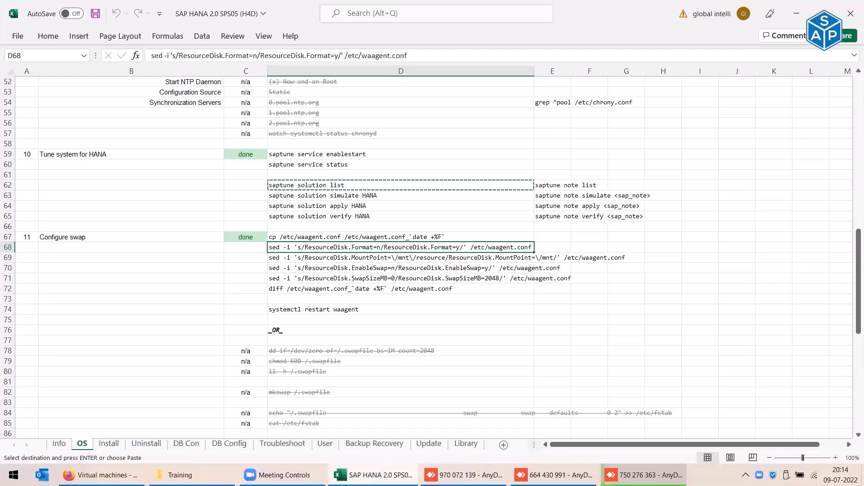
{"action": "left_click", "coordinate": [395, 475]}
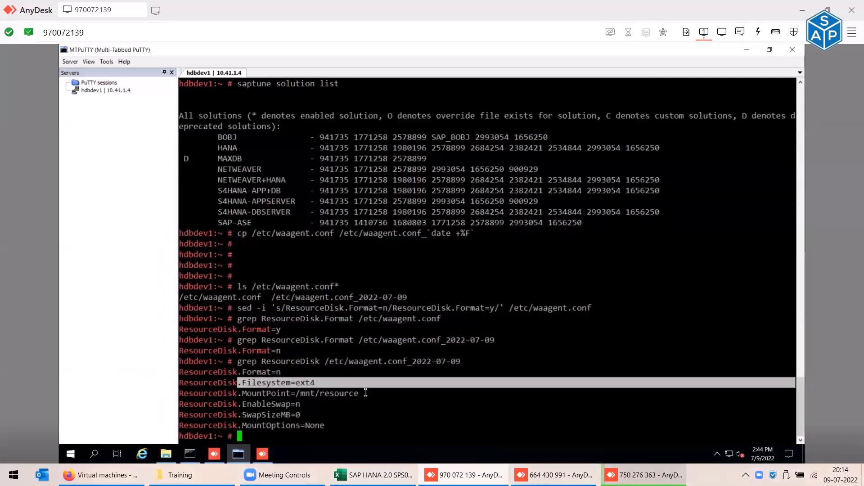
- Highlight the MountPoint path, its /mnt part, and the EnableSwap, SwapSizeMB and Filesystem values in the grep output
{"action": "left_click_drag", "start_coordinate": [296, 393], "coordinate": [366, 393]}
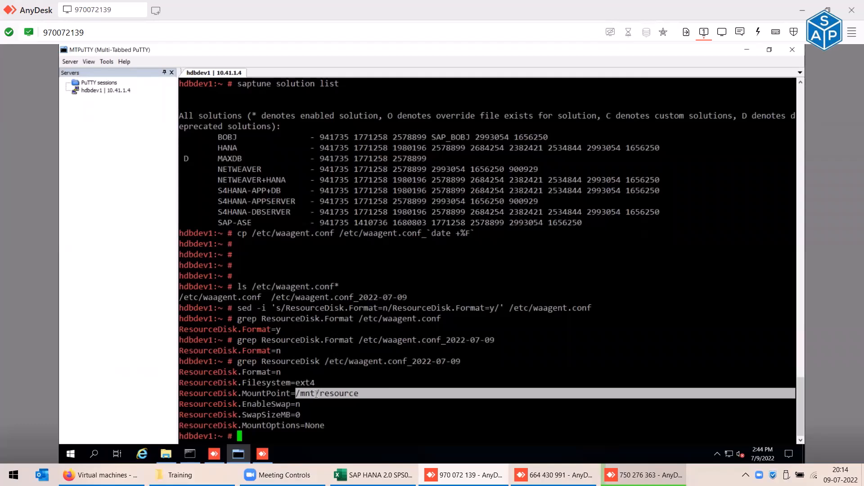
{"action": "left_click_drag", "start_coordinate": [297, 394], "coordinate": [314, 393]}
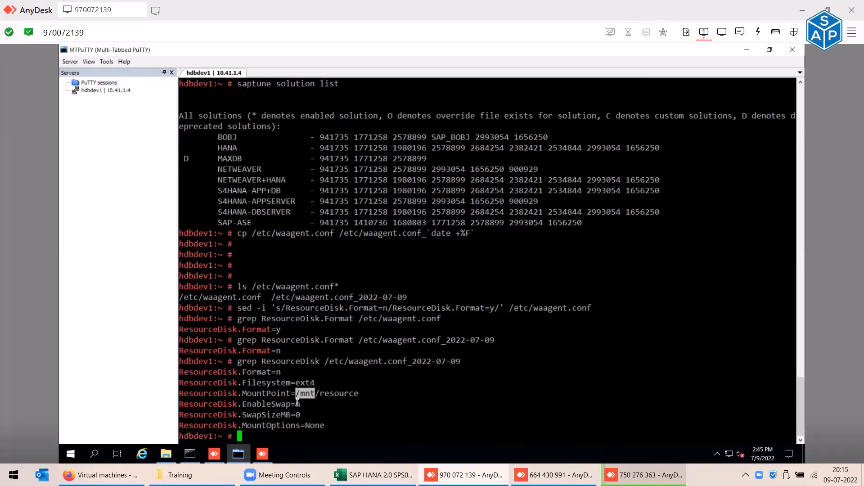
{"action": "left_click", "coordinate": [300, 403]}
{"action": "double_click", "coordinate": [297, 405]}
{"action": "left_click_drag", "start_coordinate": [294, 414], "coordinate": [299, 414]}
{"action": "left_click_drag", "start_coordinate": [294, 383], "coordinate": [319, 383]}
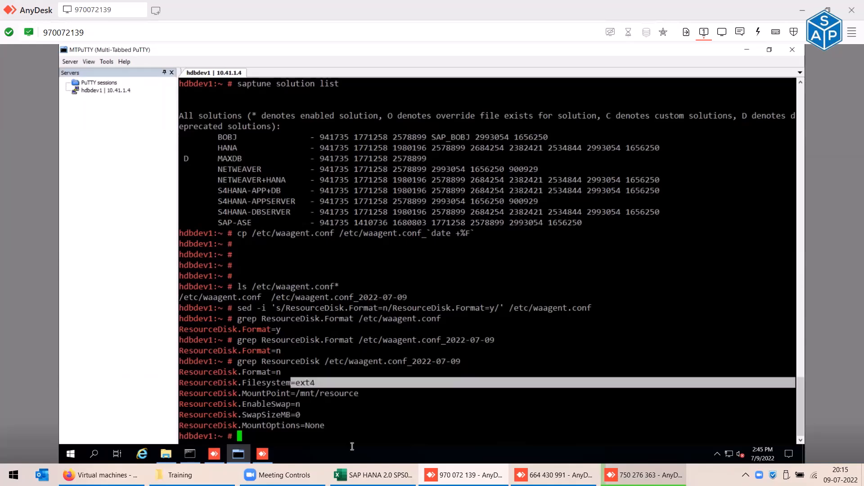
- Examine the EnableSwap and SwapSizeMB sed commands in cells D70 and D71 of the Excel workbook
{"action": "left_click", "coordinate": [374, 475]}
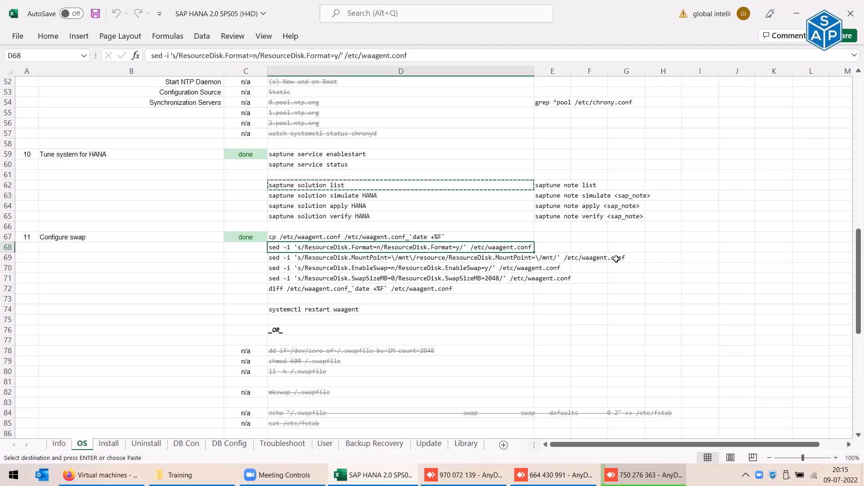
{"action": "left_click", "coordinate": [369, 268]}
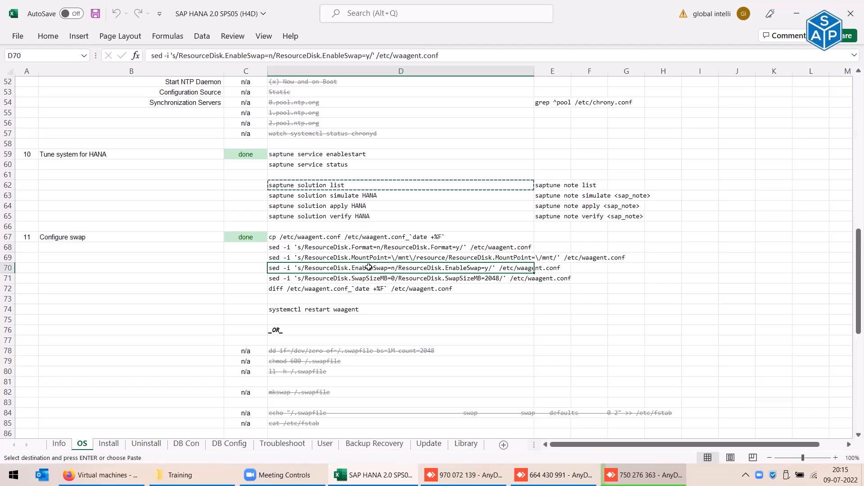
{"action": "left_click", "coordinate": [391, 278]}
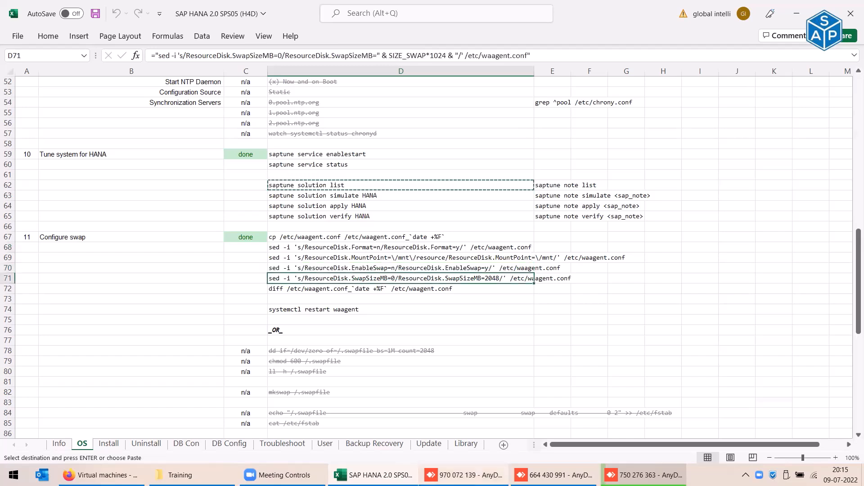
- Return to the 10.41.1.4 terminal, clear the text selection, and check the Office package upload in the file transfer session
{"action": "left_click", "coordinate": [463, 475]}
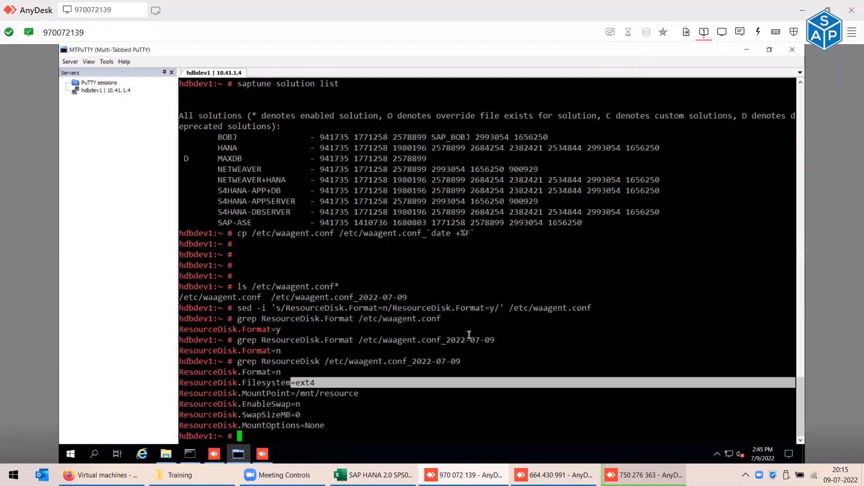
{"action": "left_click", "coordinate": [469, 335]}
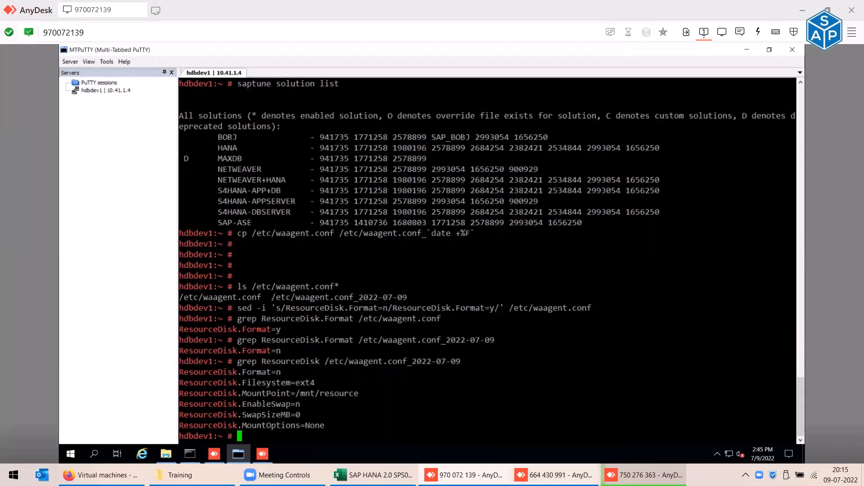
{"action": "left_click", "coordinate": [554, 475]}
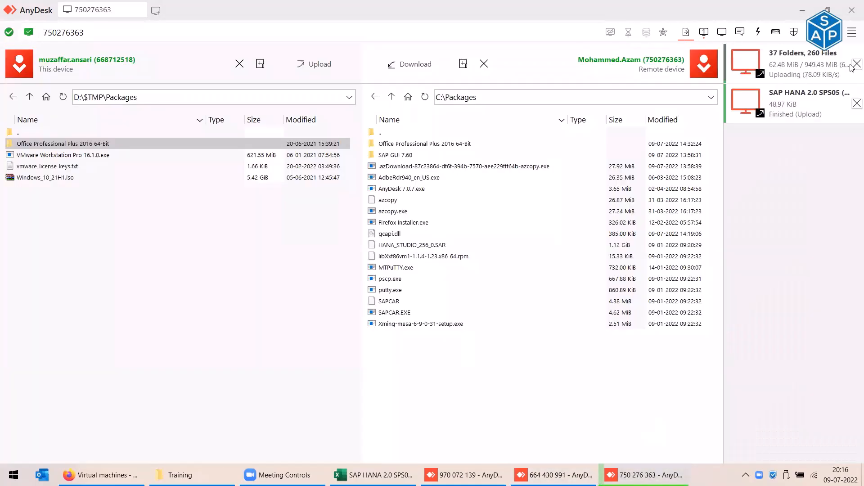
- Cancel the running Office package upload, clear the finished SAP HANA transfer from the list, and return to the remote desktop
{"action": "left_click", "coordinate": [854, 65]}
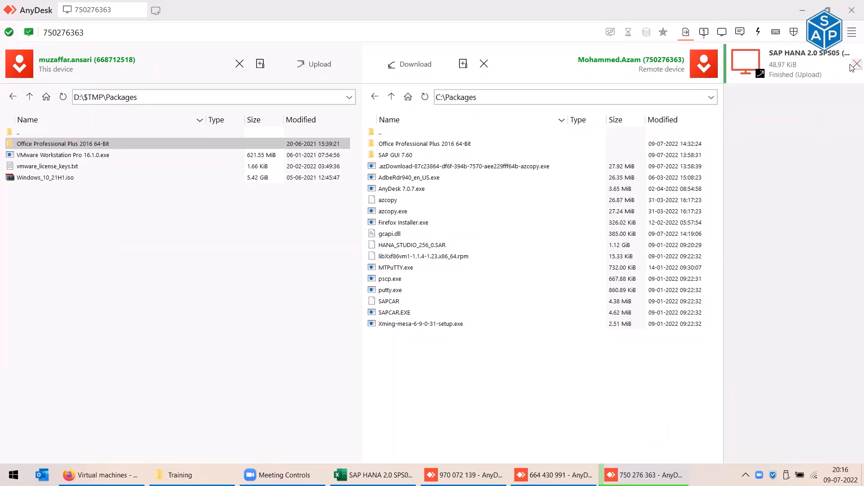
{"action": "left_click", "coordinate": [853, 65]}
{"action": "left_click", "coordinate": [704, 31]}
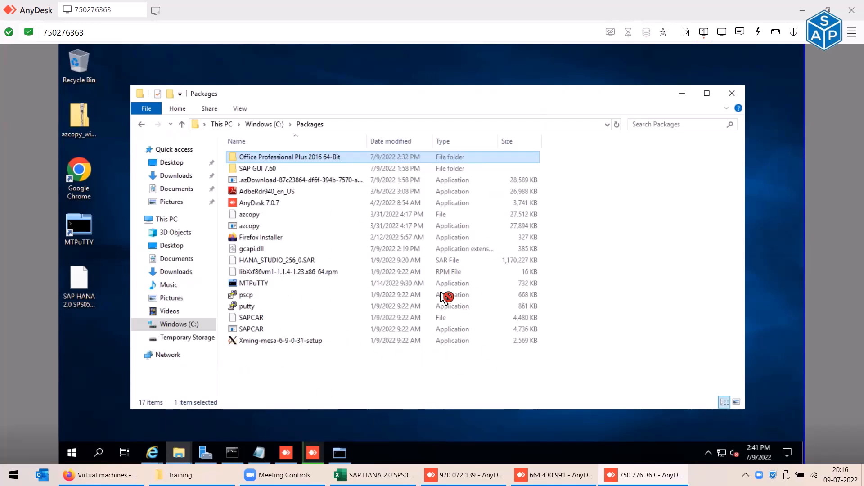
{"action": "left_click", "coordinate": [685, 31]}
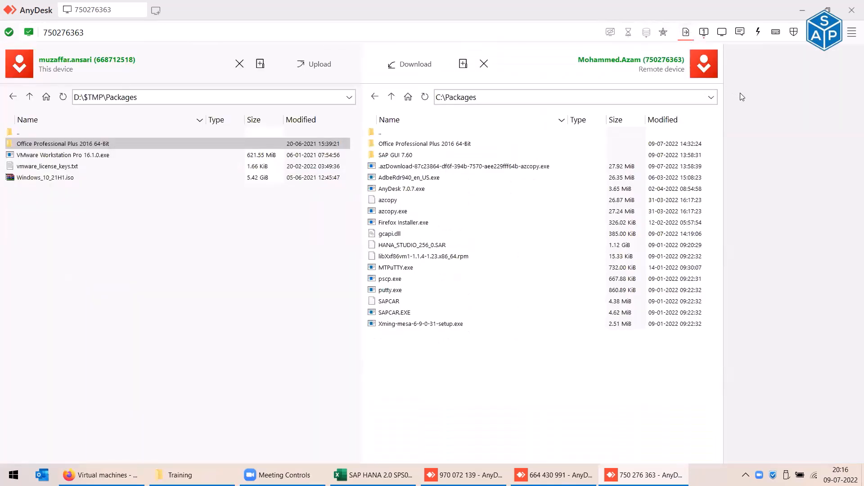
{"action": "left_click", "coordinate": [722, 35]}
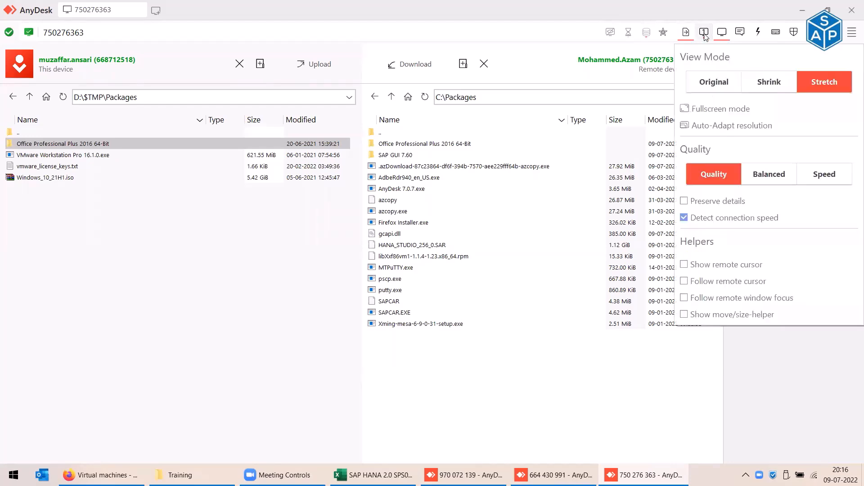
{"action": "left_click", "coordinate": [704, 33]}
{"action": "left_click", "coordinate": [704, 32]}
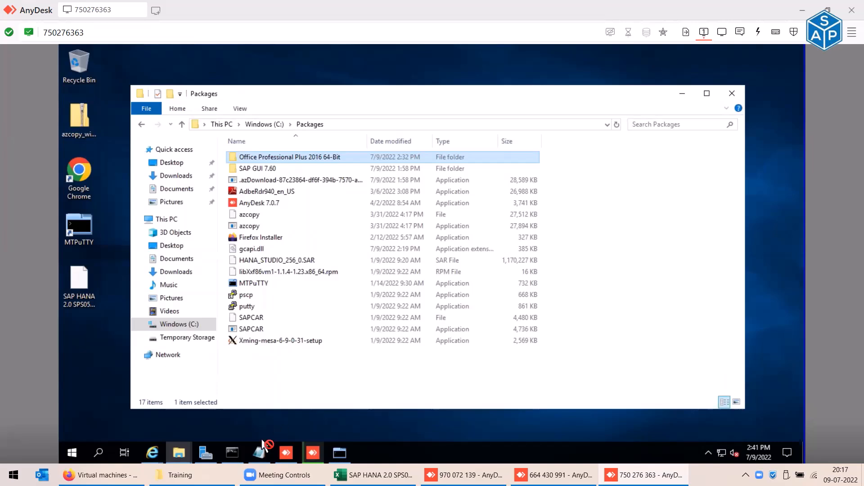
- Try to delete the Office Professional Plus 2016 64-Bit folder from C:\Packages on the remote machine
{"action": "mouse_move", "coordinate": [180, 475]}
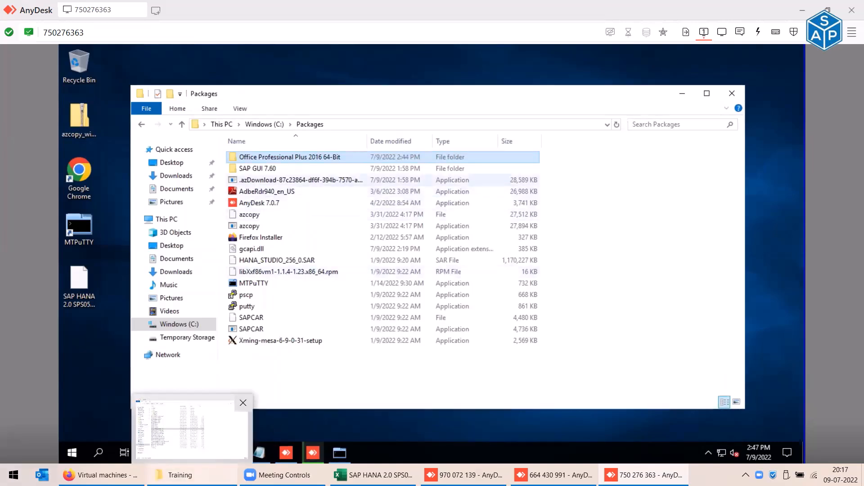
{"action": "right_click", "coordinate": [314, 157]}
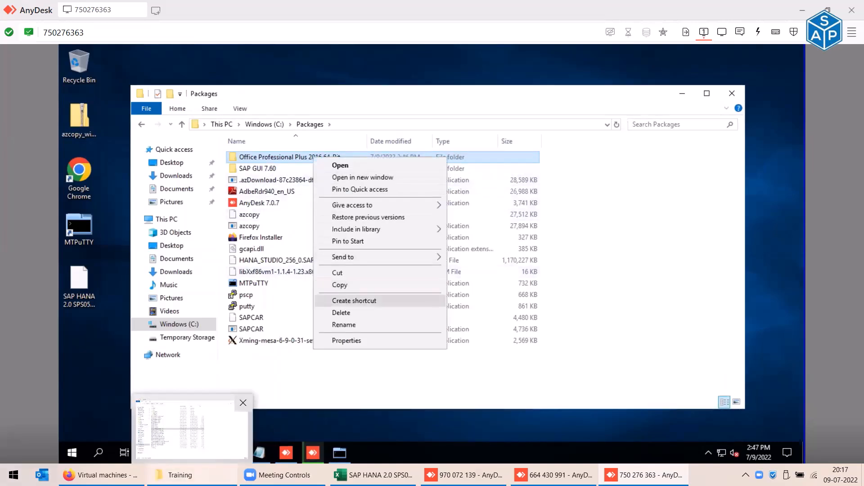
{"action": "left_click", "coordinate": [342, 313]}
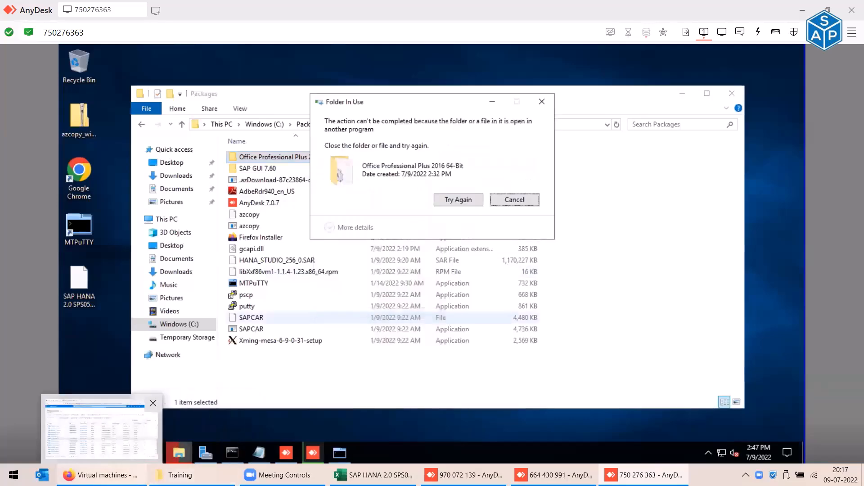
- Switch to Firefox and open Google Drive at drive.google.com in a new tab
{"action": "left_click", "coordinate": [101, 475]}
{"action": "left_click", "coordinate": [264, 12]}
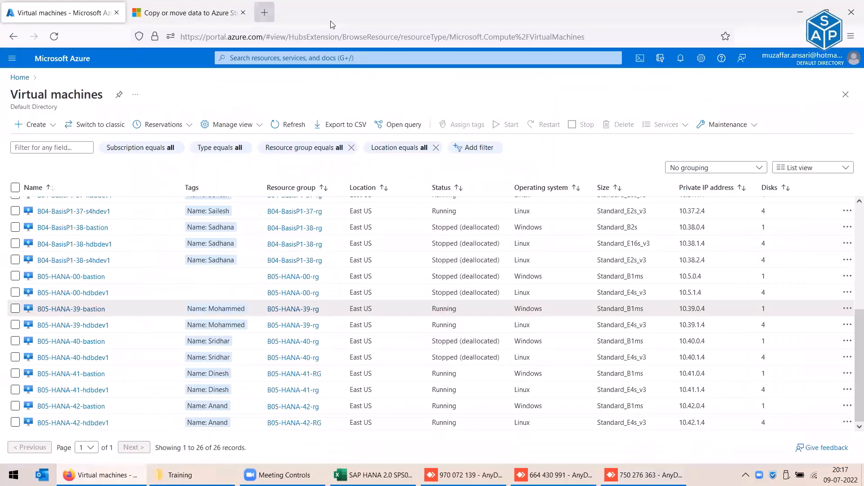
{"action": "type", "text": "drive"}
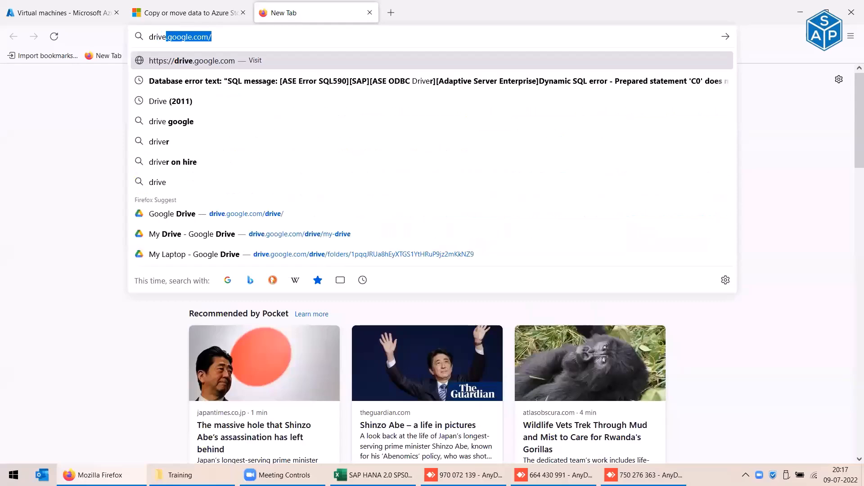
{"action": "key", "text": "Return"}
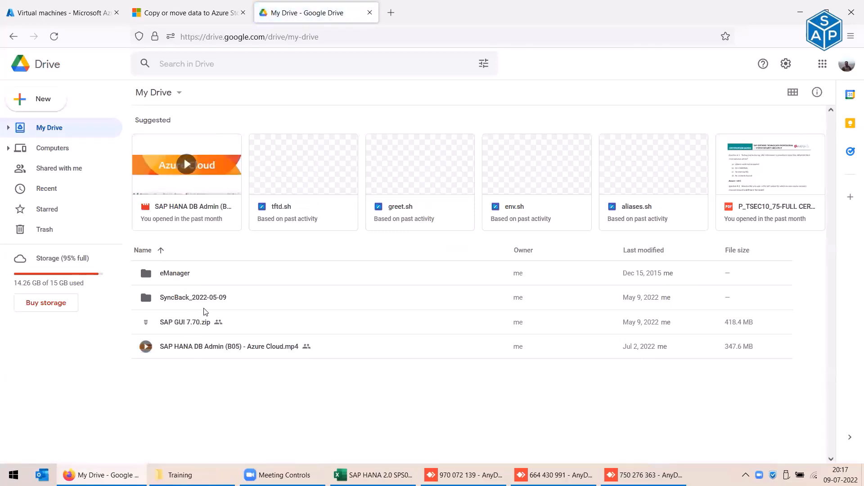
- Look through the Packages folder inside SyncBack_2022-05-09 and return to My Drive
{"action": "double_click", "coordinate": [204, 299]}
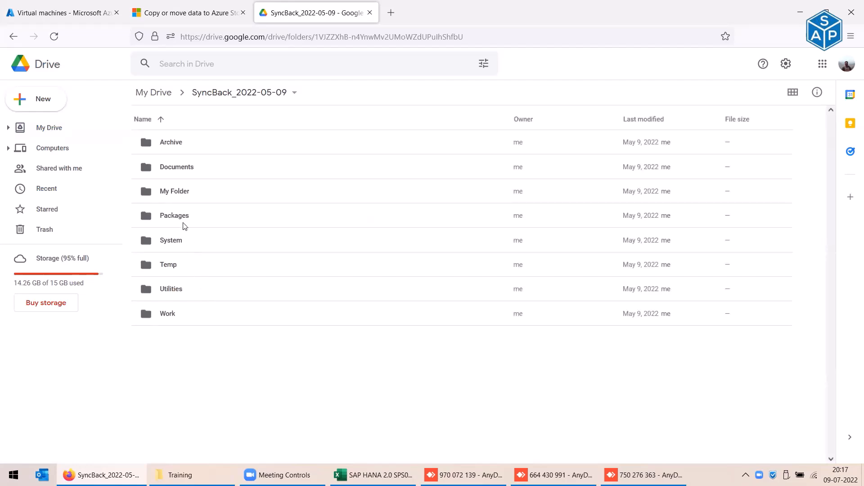
{"action": "left_click", "coordinate": [185, 222]}
{"action": "double_click", "coordinate": [185, 222]}
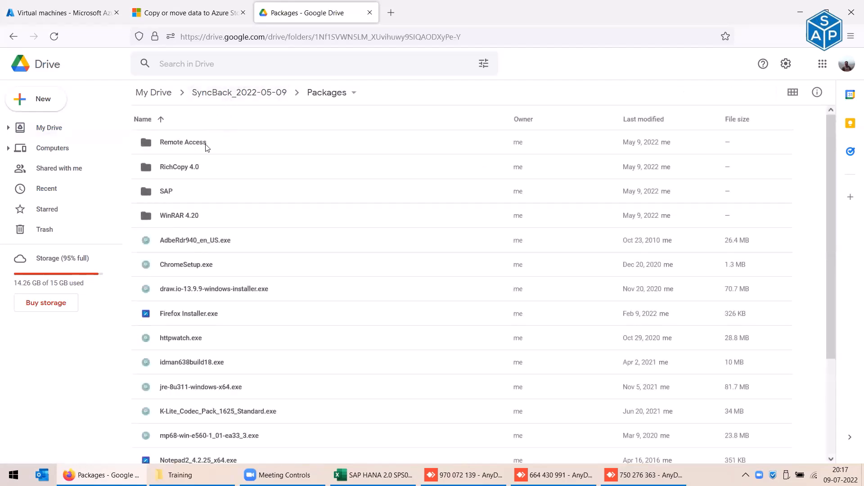
{"action": "scroll", "coordinate": [232, 239], "scroll_direction": "down", "scroll_amount": 3}
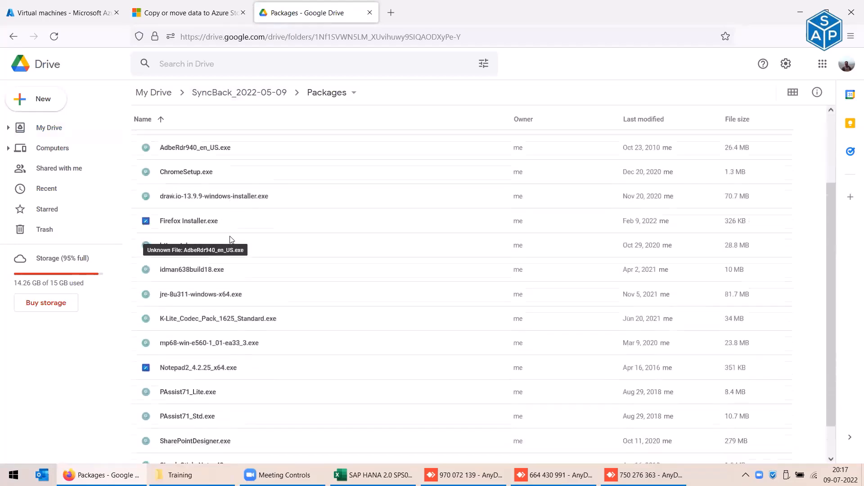
{"action": "scroll", "coordinate": [234, 201], "scroll_direction": "up", "scroll_amount": 3}
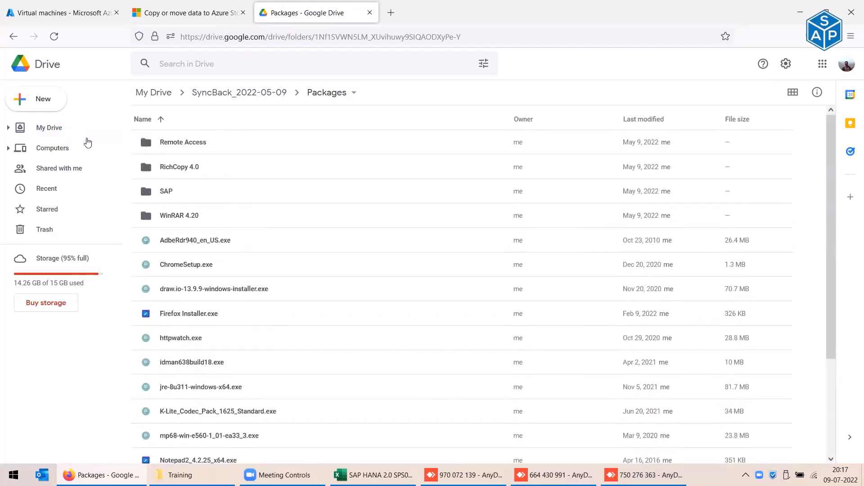
{"action": "left_click", "coordinate": [15, 36]}
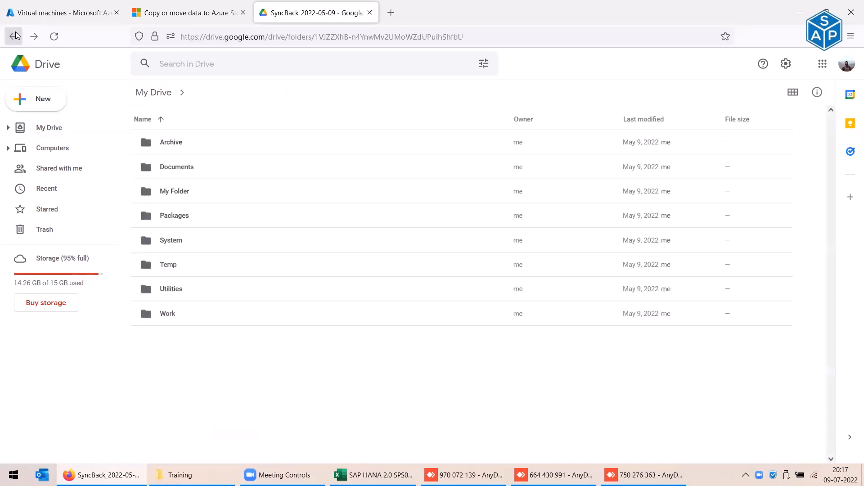
{"action": "left_click", "coordinate": [14, 36]}
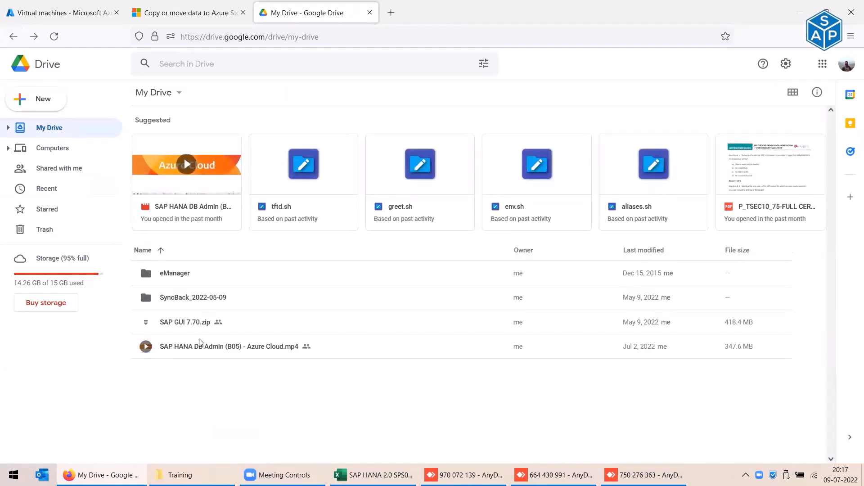
{"action": "left_click", "coordinate": [204, 350]}
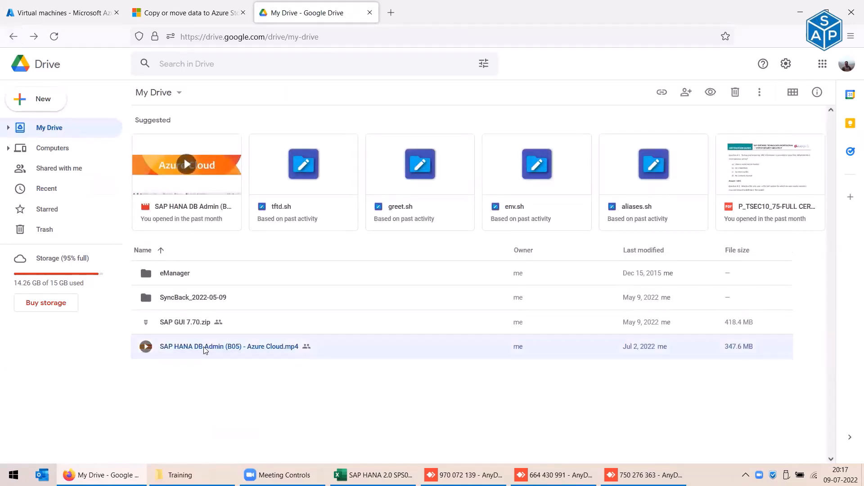
{"action": "right_click", "coordinate": [205, 350]}
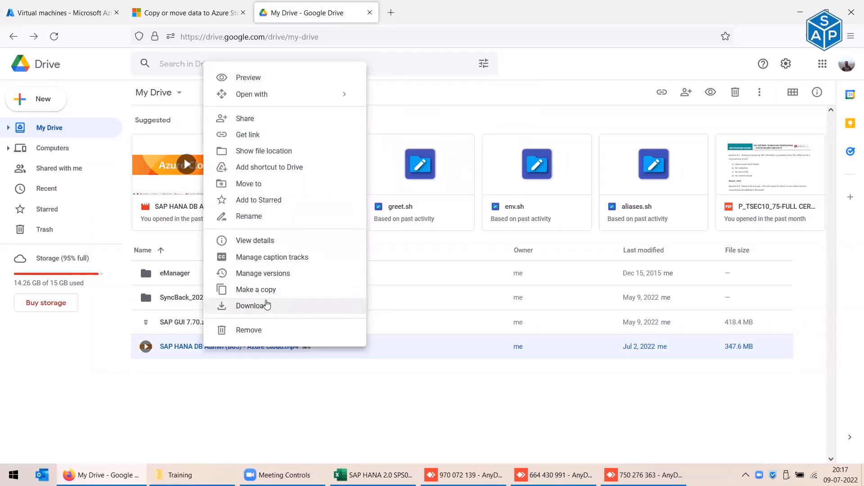
{"action": "left_click", "coordinate": [249, 401]}
- Examine the contents of the Work and Temp folders inside SyncBack_2022-05-09
{"action": "double_click", "coordinate": [188, 303]}
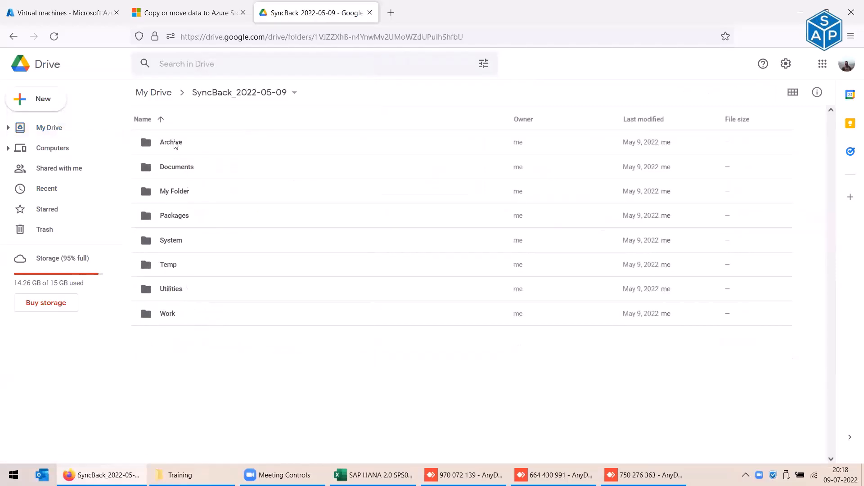
{"action": "double_click", "coordinate": [168, 314]}
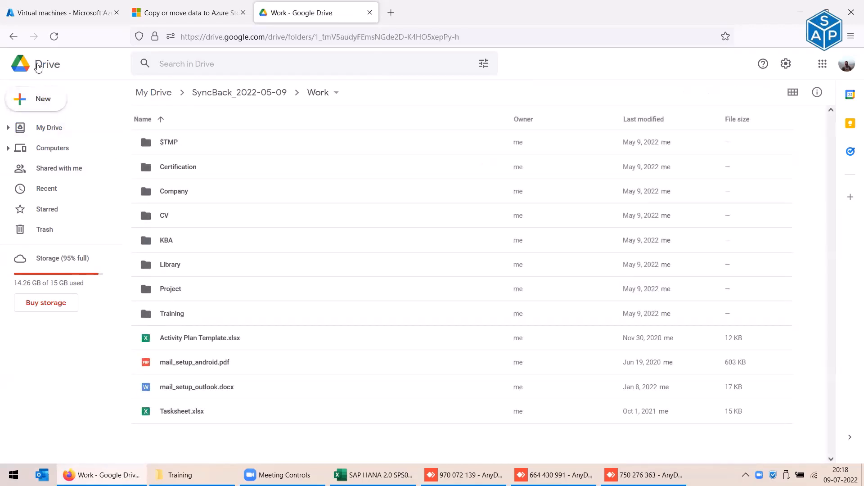
{"action": "left_click", "coordinate": [14, 37]}
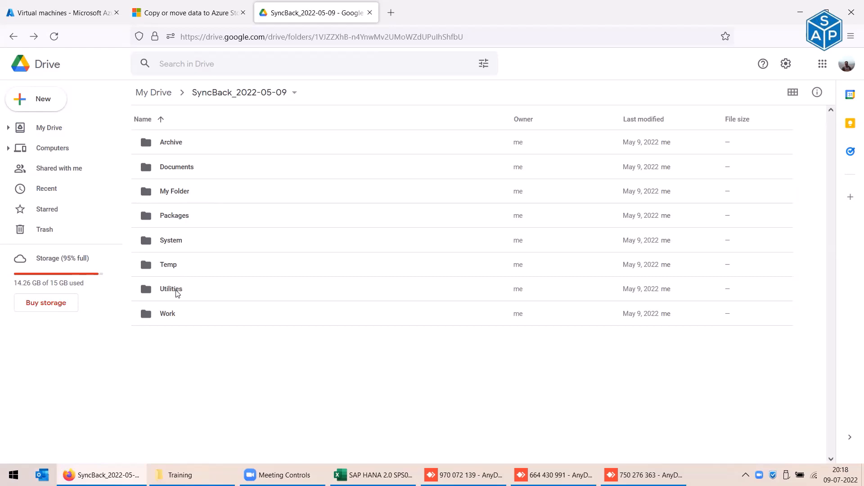
{"action": "double_click", "coordinate": [177, 270]}
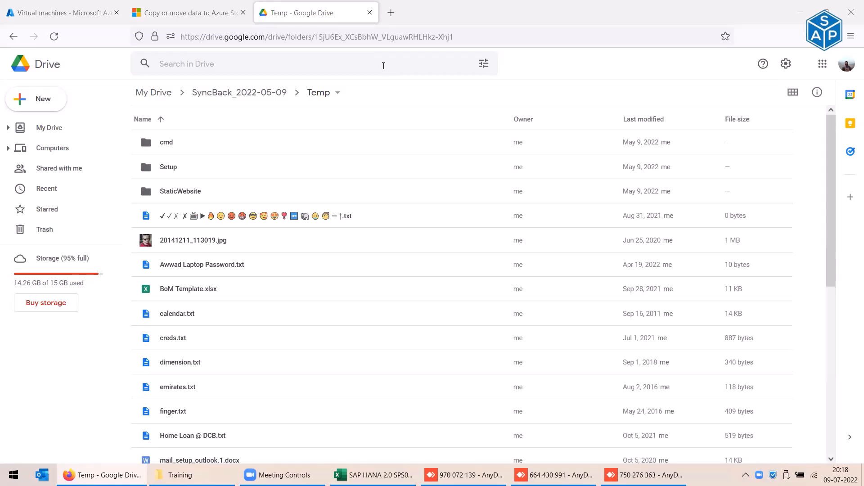
{"action": "scroll", "coordinate": [321, 264], "scroll_direction": "down", "scroll_amount": 7}
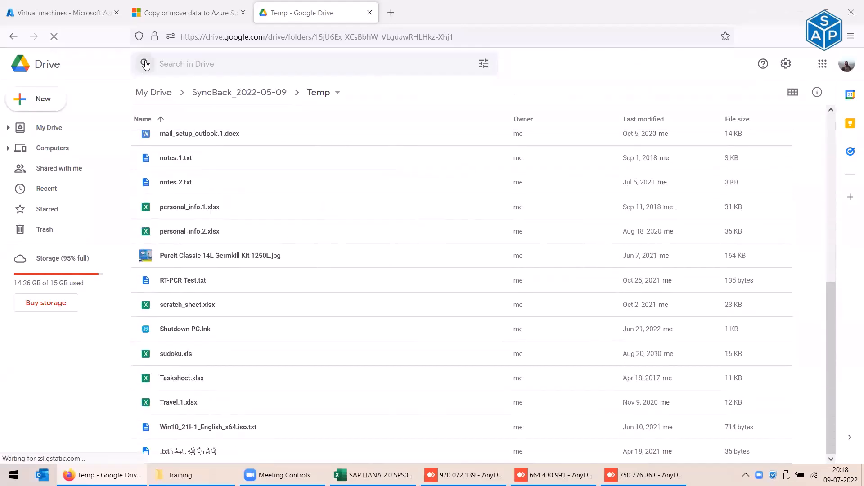
{"action": "left_click", "coordinate": [7, 39]}
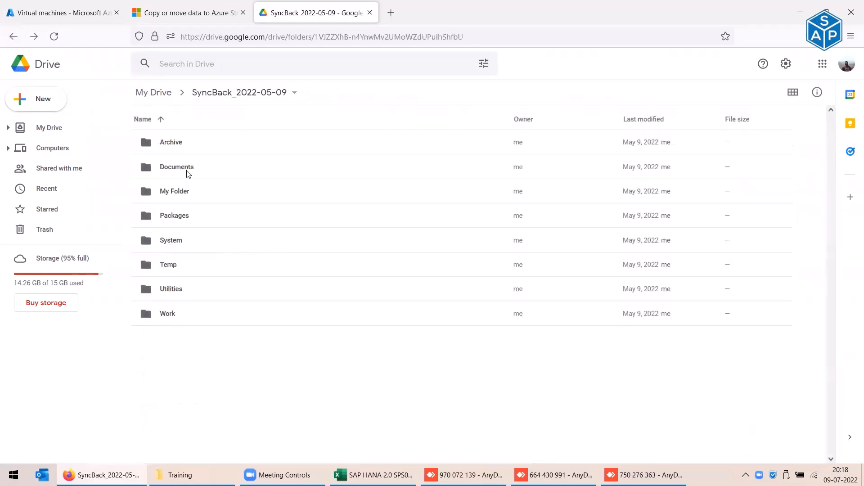
- Examine SAP GUI 7.60.zip in the SAP subfolder of Packages and go back to My Drive
{"action": "left_click", "coordinate": [186, 220]}
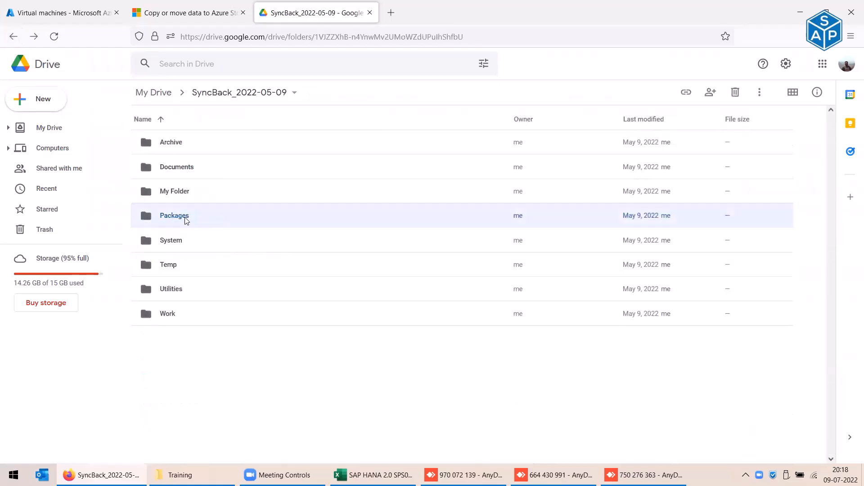
{"action": "double_click", "coordinate": [186, 220]}
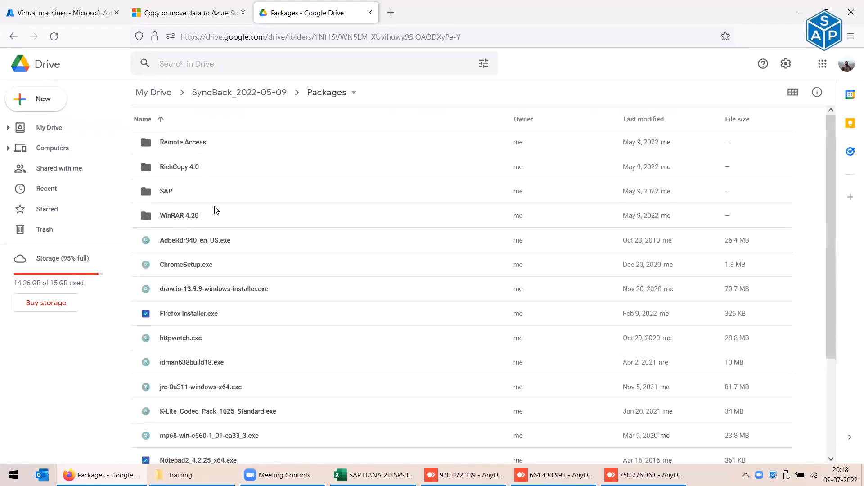
{"action": "double_click", "coordinate": [167, 194]}
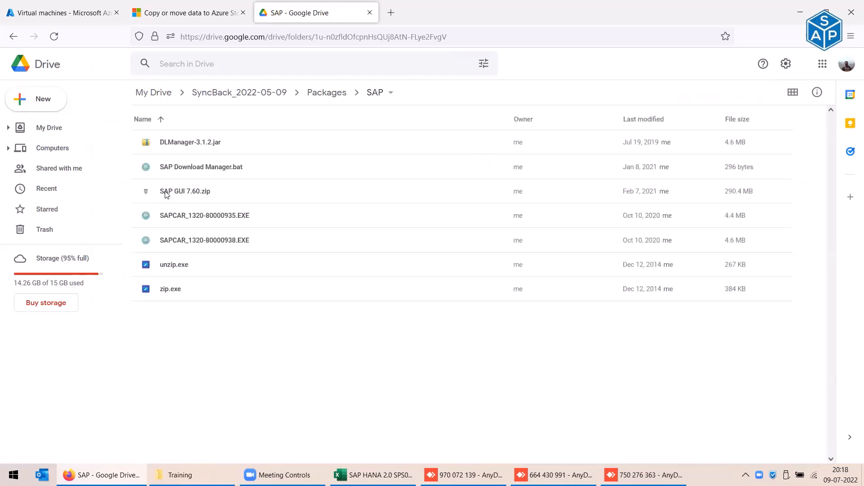
{"action": "left_click", "coordinate": [206, 194]}
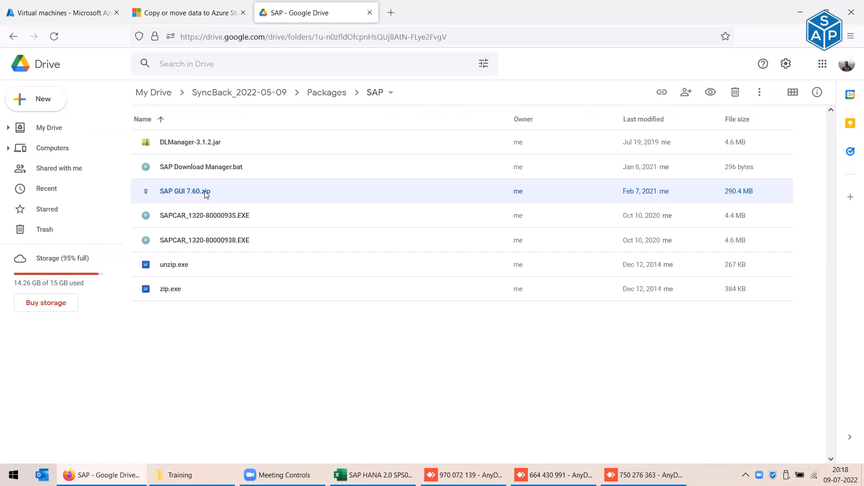
{"action": "left_click", "coordinate": [13, 38]}
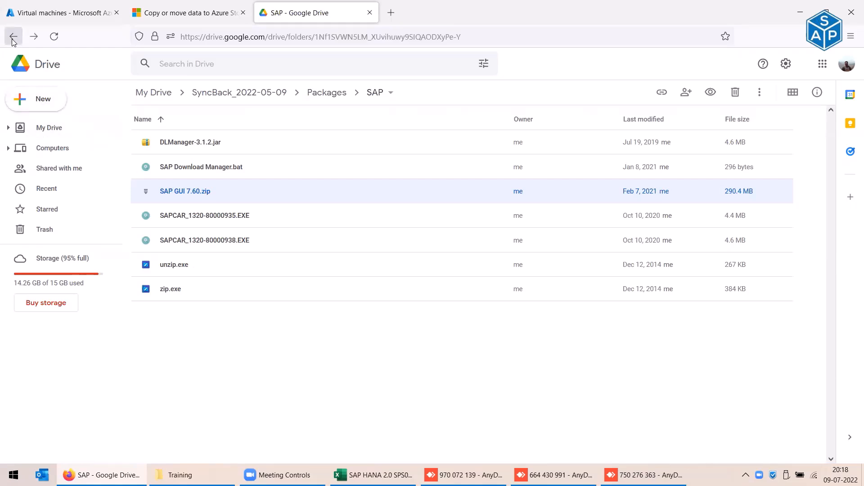
{"action": "left_click", "coordinate": [14, 37]}
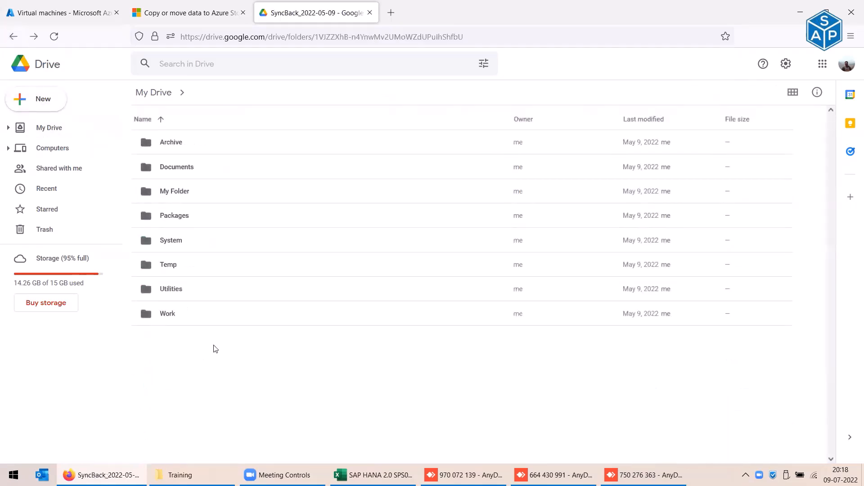
{"action": "left_click", "coordinate": [14, 36]}
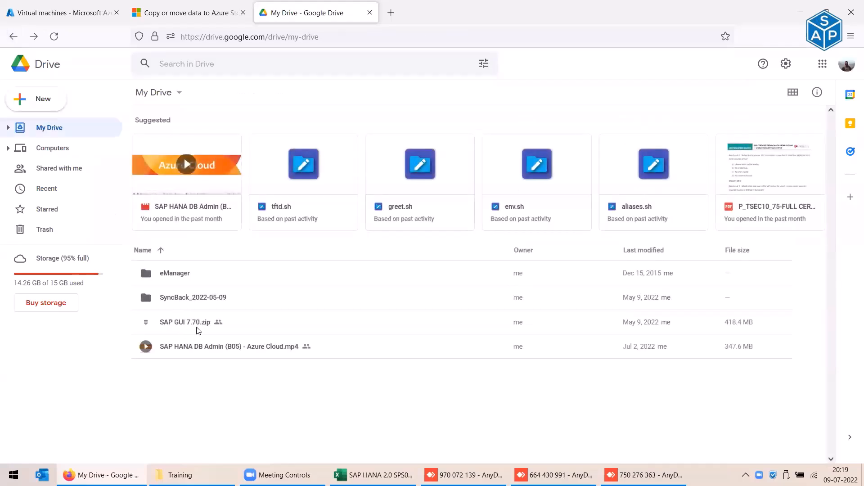
- Move SAP GUI 7.70.zip from My Drive to the trash
{"action": "left_click", "coordinate": [198, 330]}
{"action": "left_click", "coordinate": [199, 347], "text": "shift"}
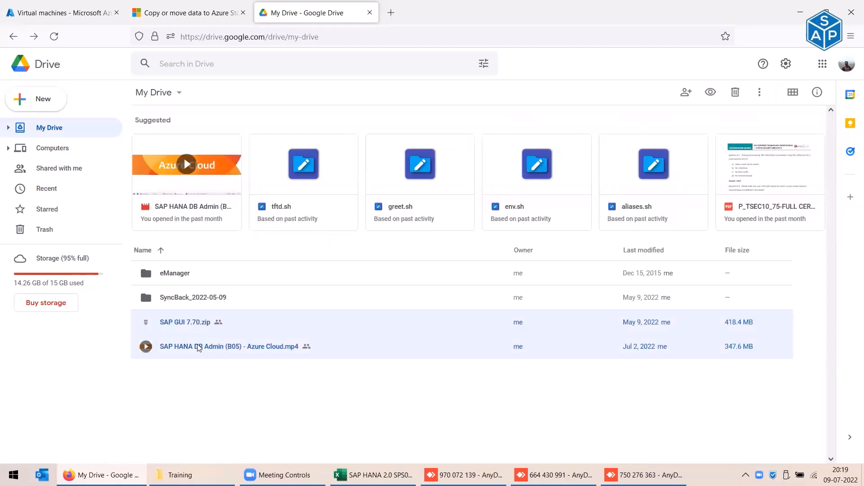
{"action": "left_click", "coordinate": [196, 328]}
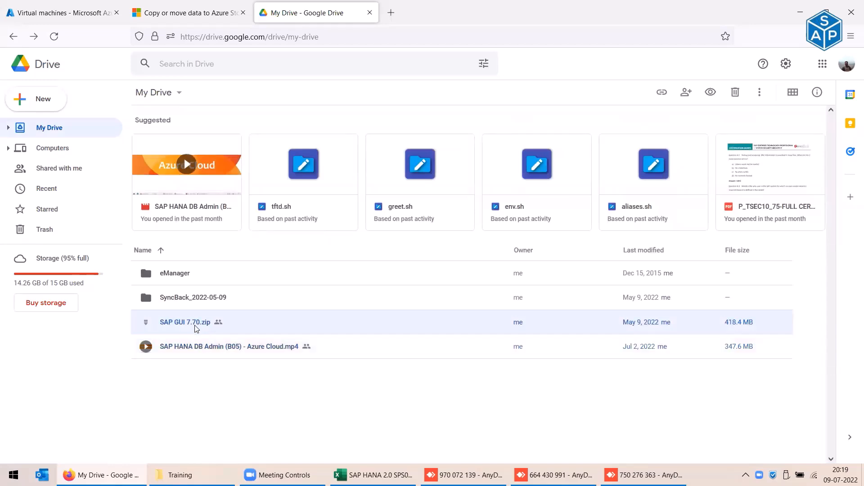
{"action": "right_click", "coordinate": [197, 328]}
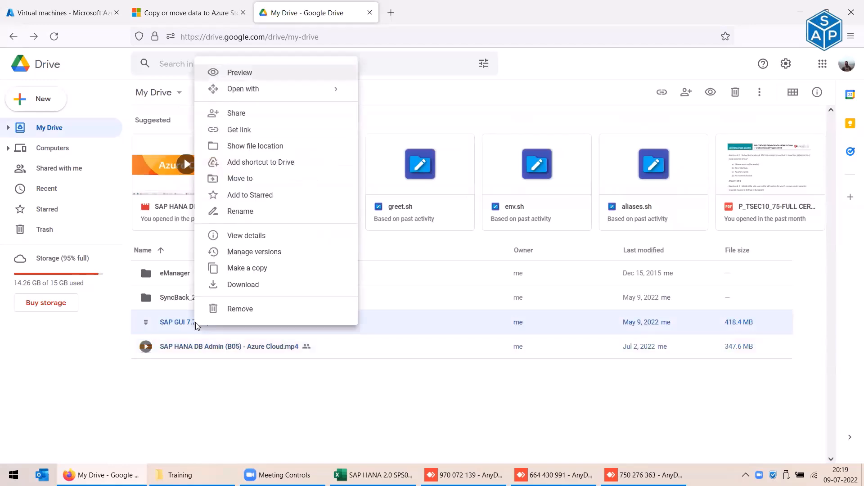
{"action": "left_click", "coordinate": [247, 309]}
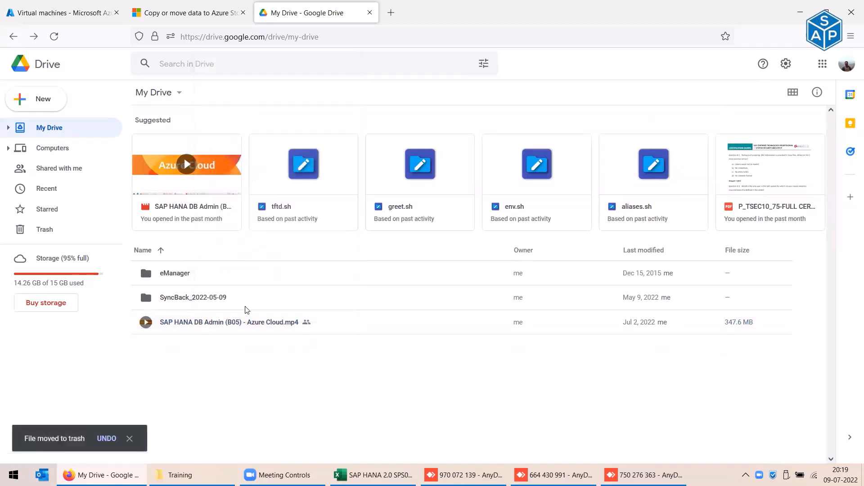
{"action": "right_click", "coordinate": [237, 377]}
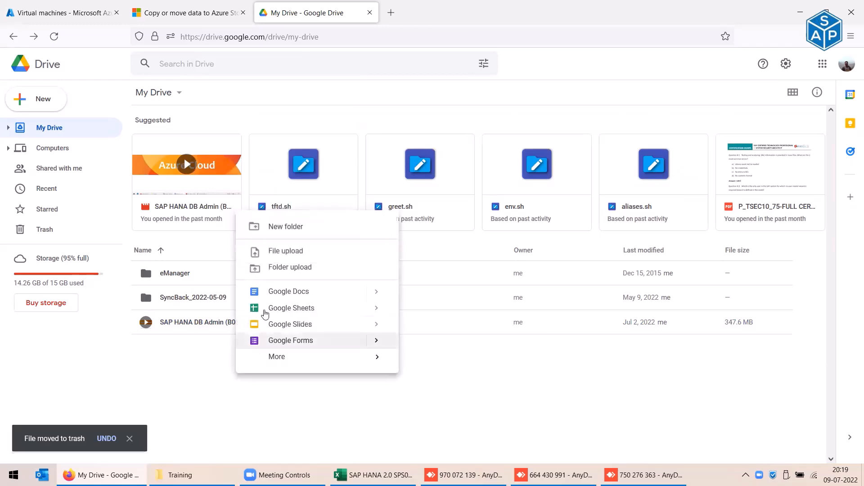
{"action": "left_click", "coordinate": [284, 399]}
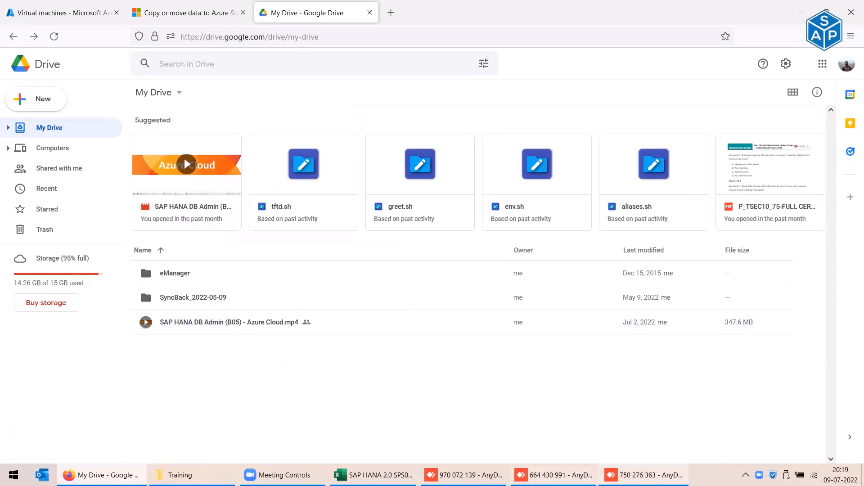
- Switch to AnyDesk, look over the remote sessions, and bring up the one with the hdbdev1 terminal at 10.42.1.4
{"action": "mouse_move", "coordinate": [554, 475]}
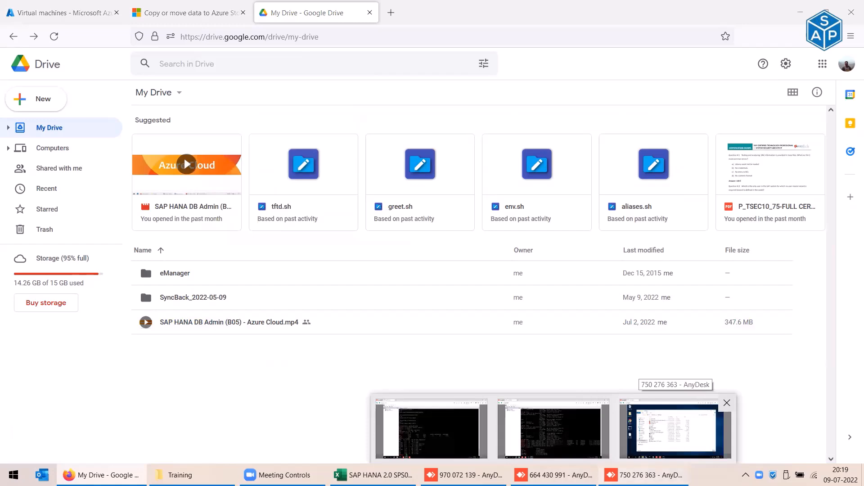
{"action": "left_click", "coordinate": [676, 427]}
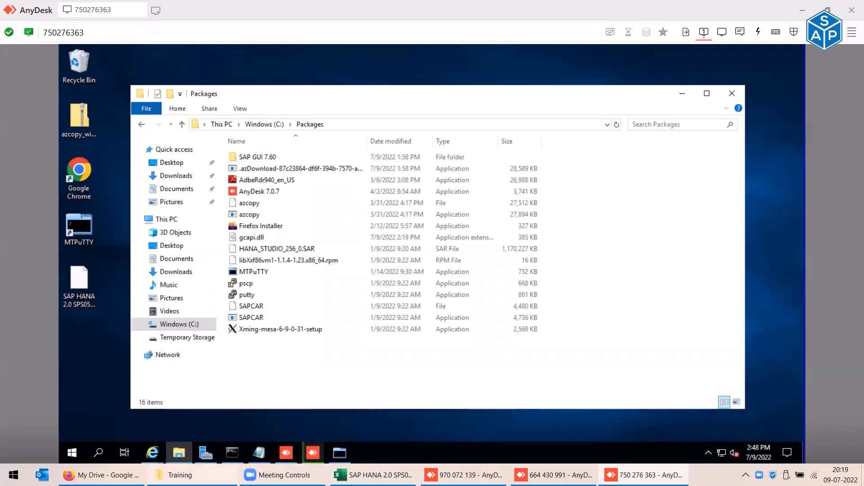
{"action": "mouse_move", "coordinate": [101, 475]}
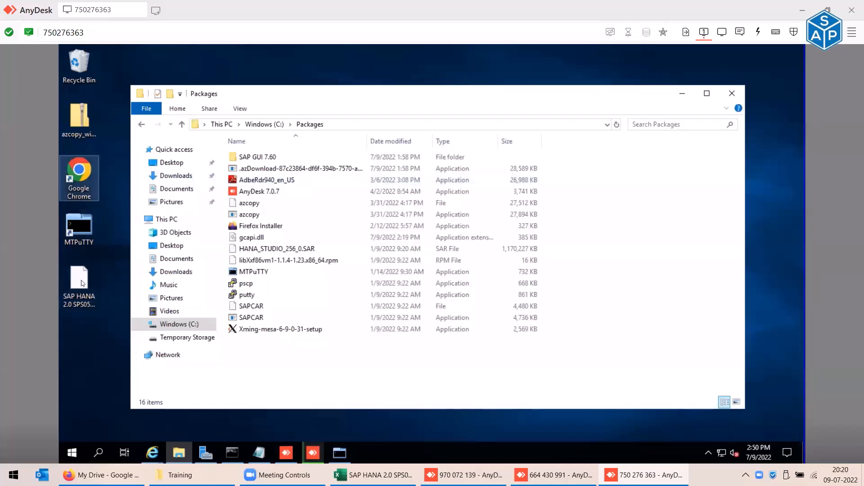
{"action": "mouse_move", "coordinate": [259, 453]}
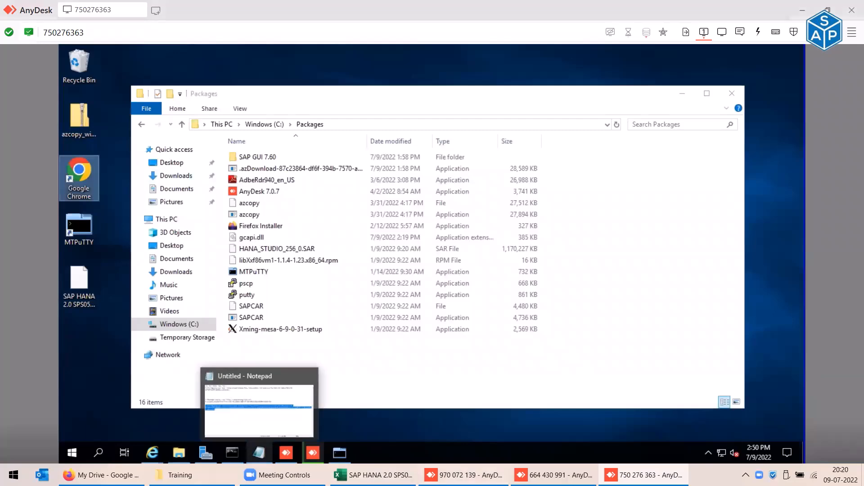
{"action": "left_click", "coordinate": [463, 475]}
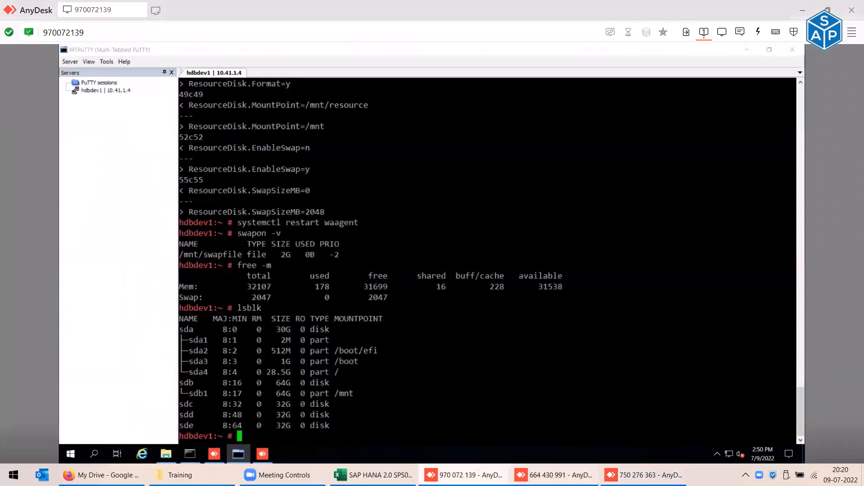
{"action": "left_click", "coordinate": [554, 475]}
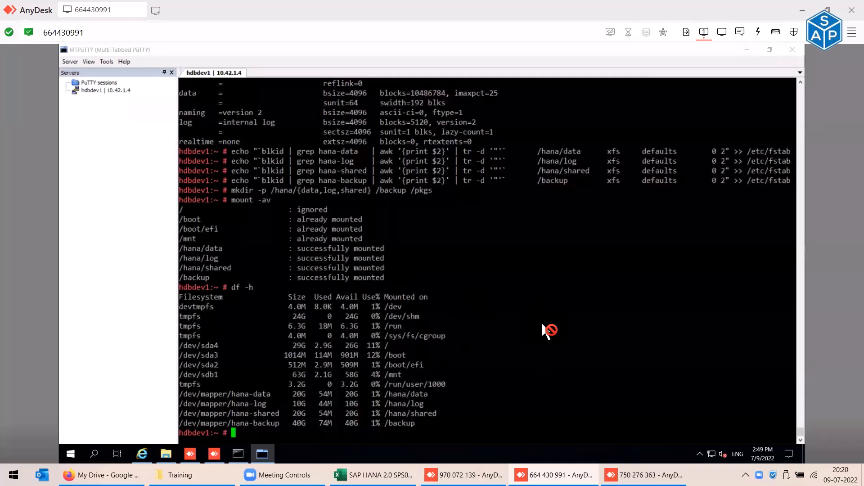
{"action": "left_click", "coordinate": [644, 475]}
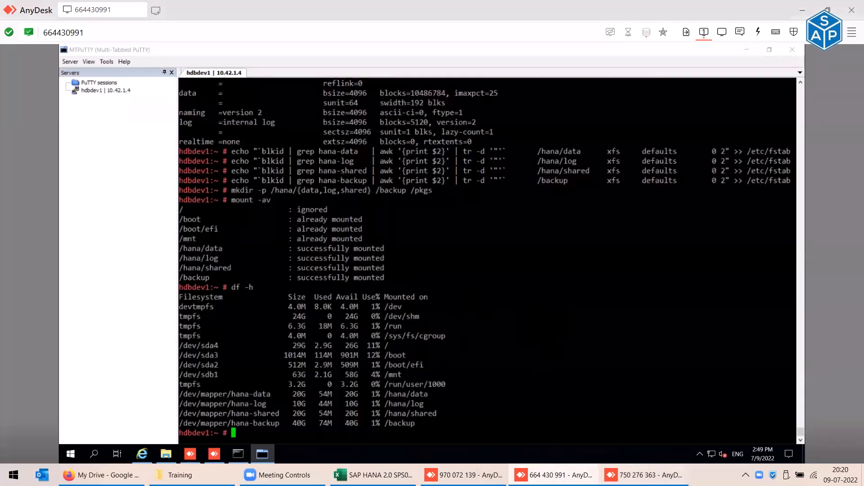
{"action": "left_click", "coordinate": [643, 475]}
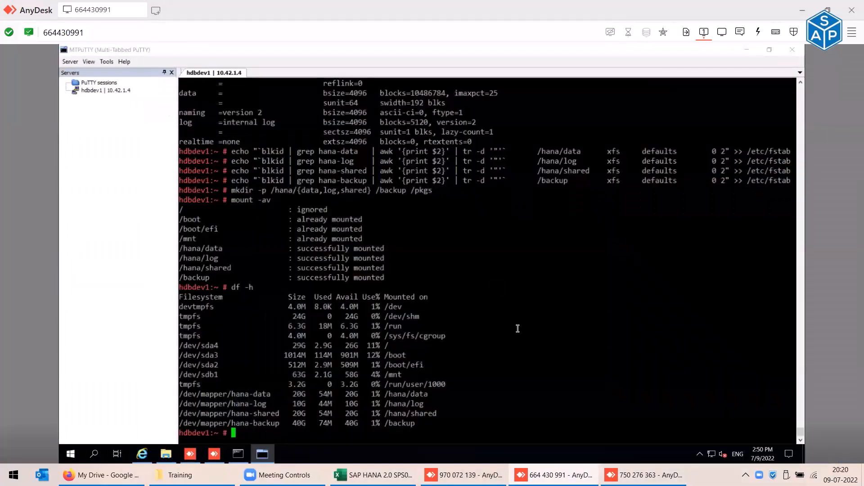
- Print a person's first name with echo in the hdbdev1 terminal and highlight the command's text
{"action": "double_click", "coordinate": [523, 350]}
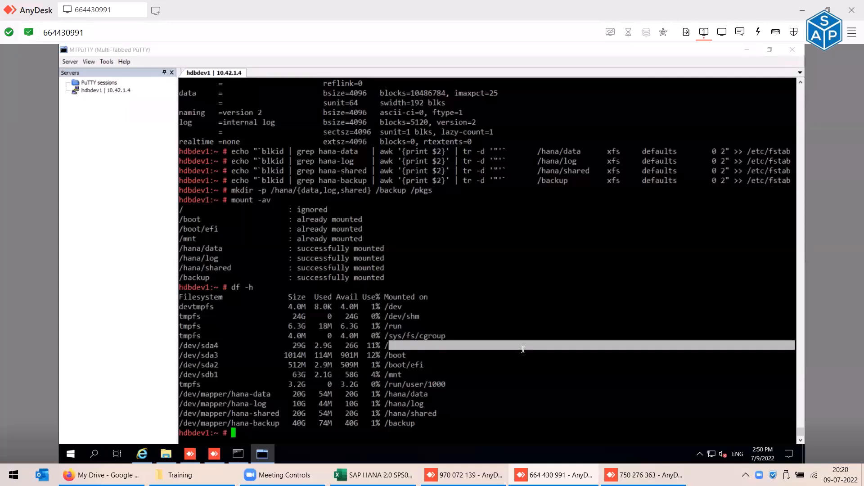
{"action": "left_click", "coordinate": [523, 349]}
{"action": "key", "text": "Return"}
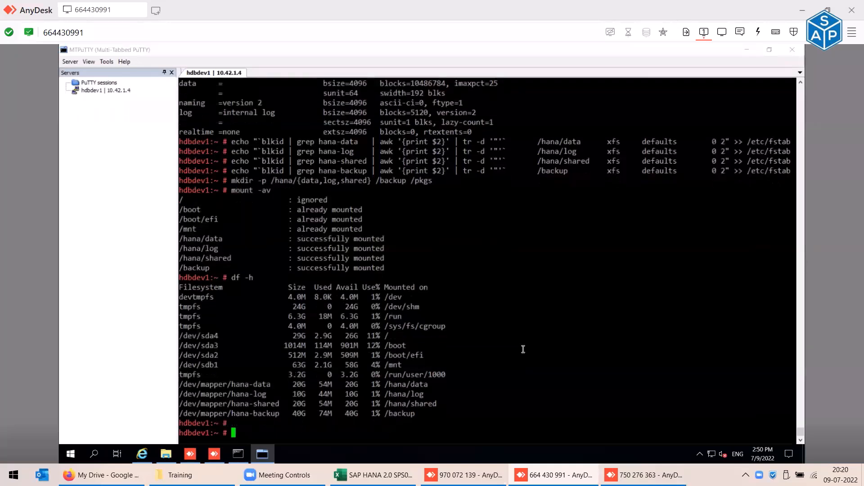
{"action": "type", "text": "echo Muzaffar"}
{"action": "key", "text": "Return"}
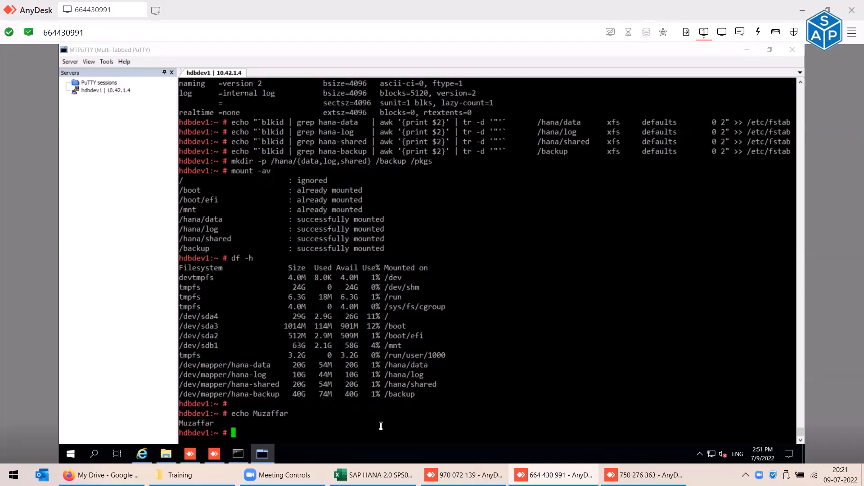
{"action": "double_click", "coordinate": [243, 414]}
{"action": "left_click_drag", "start_coordinate": [253, 413], "coordinate": [370, 411]}
{"action": "double_click", "coordinate": [370, 411]}
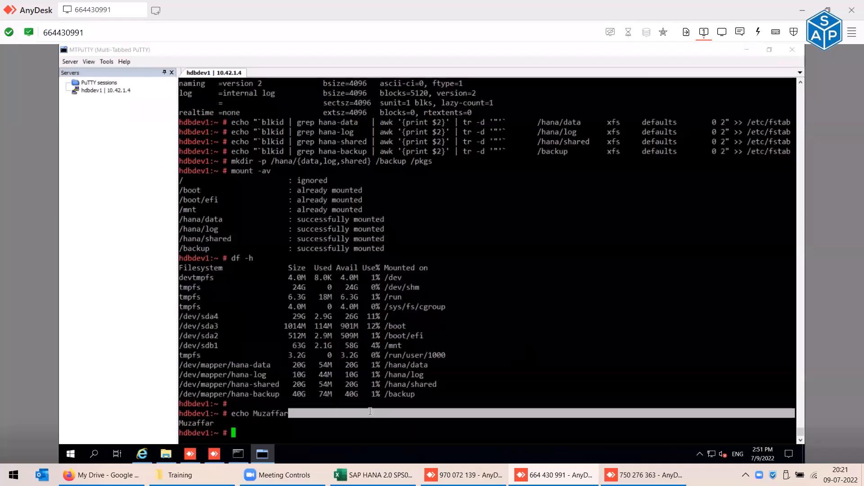
- Print the text "I am a boy" with the echo command
{"action": "type", "text": "echo"}
{"action": "double_click", "coordinate": [525, 366]}
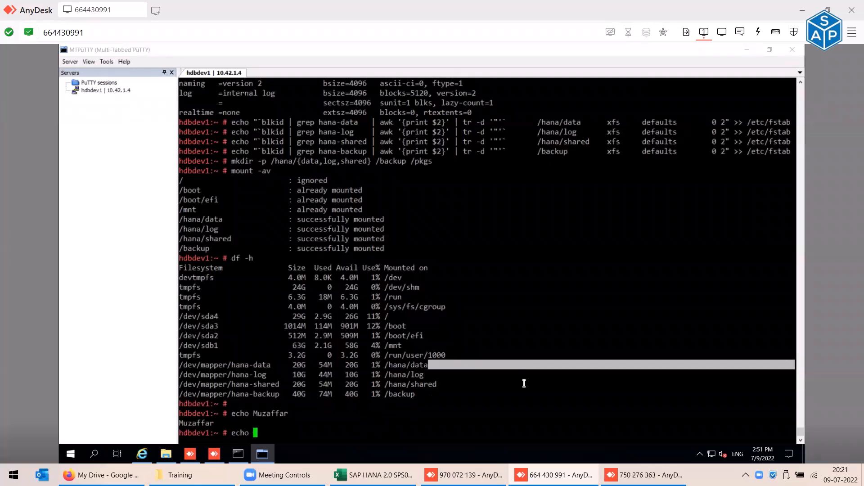
{"action": "double_click", "coordinate": [524, 383]}
{"action": "left_click", "coordinate": [517, 438]}
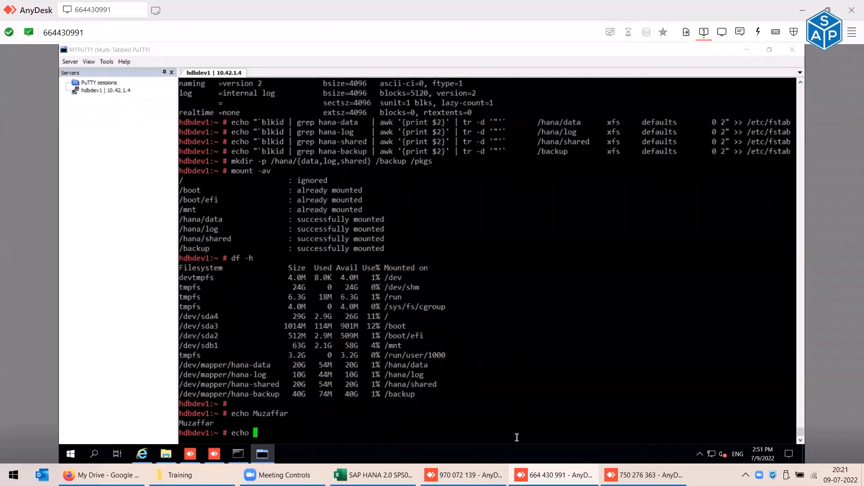
{"action": "type", "text": "I am a boy"}
{"action": "key", "text": "Return"}
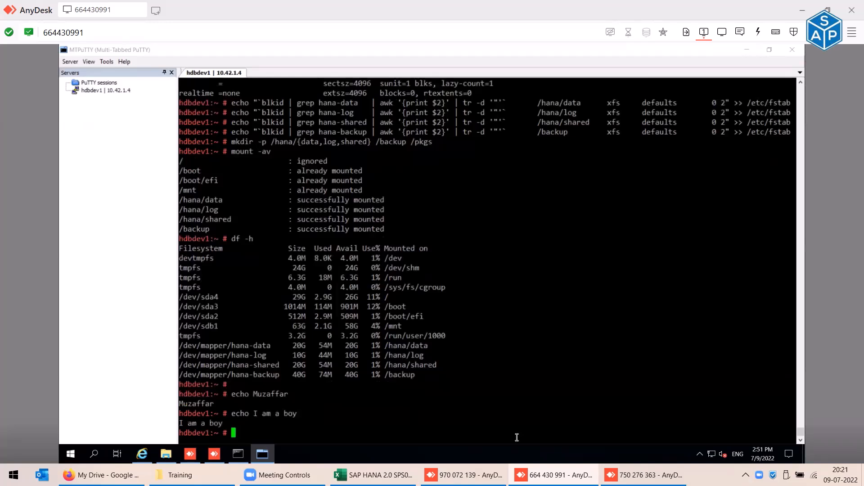
- Redirect the output of echo I am a boy into the file /tmp/myself with the > operator
{"action": "key", "text": "Up"}
{"action": "type", "text": "> /tmp/"}
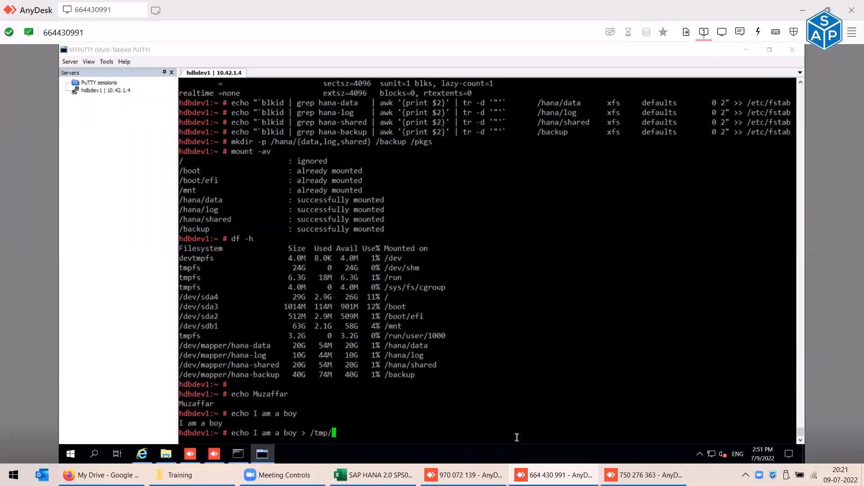
{"action": "type", "text": "myself"}
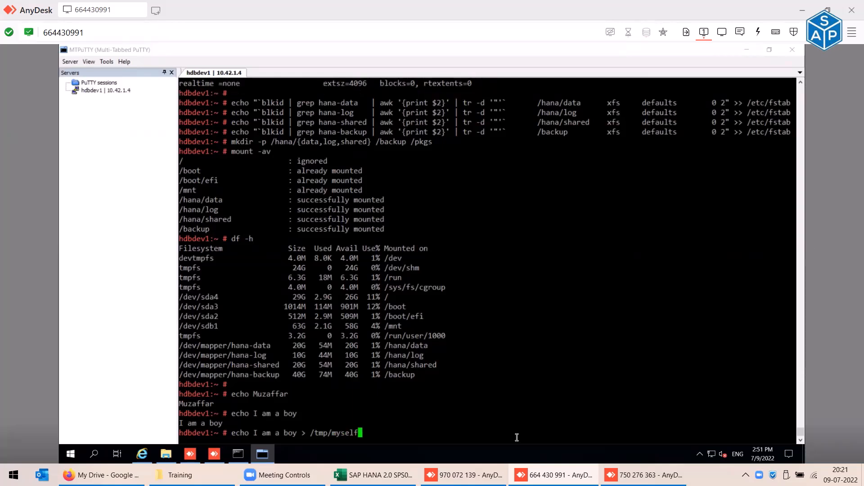
{"action": "key", "text": "Return"}
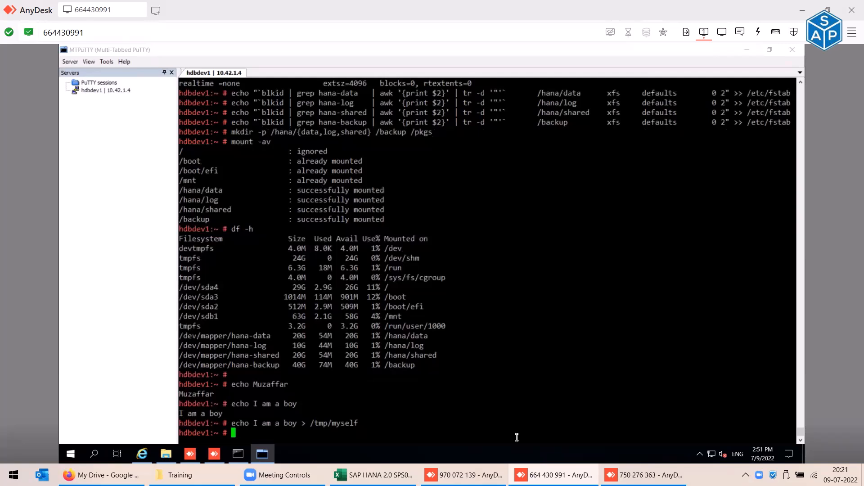
- Display /tmp/myself with cat and compare its contents with the text in the redirected echo command
{"action": "type", "text": "cat /tmp/myself"}
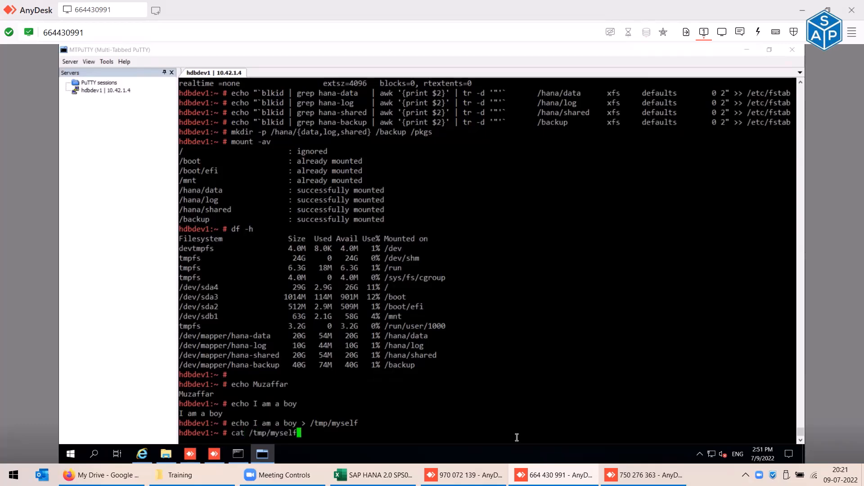
{"action": "key", "text": "Return"}
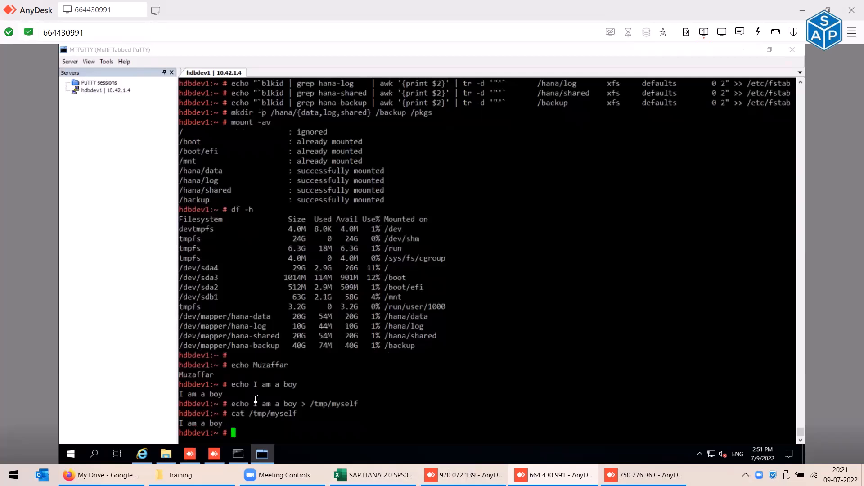
{"action": "left_click_drag", "start_coordinate": [255, 401], "coordinate": [297, 403]}
{"action": "left_click_drag", "start_coordinate": [180, 423], "coordinate": [221, 420]}
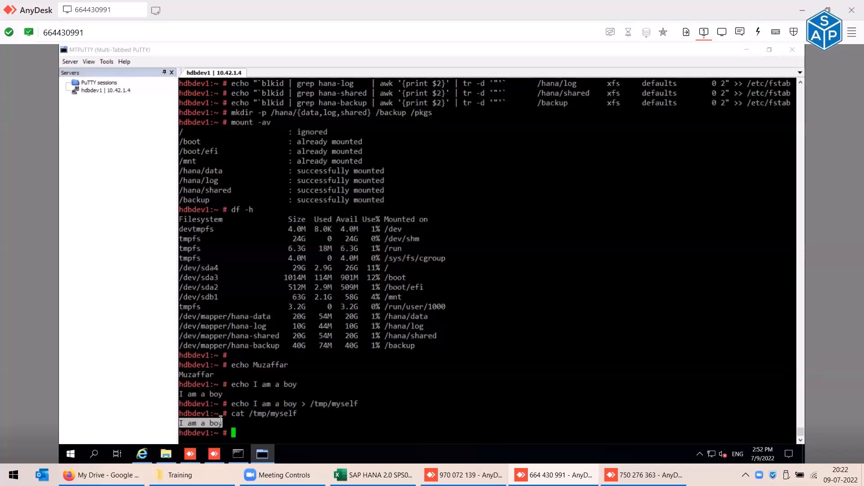
{"action": "double_click", "coordinate": [536, 395]}
{"action": "left_click", "coordinate": [432, 414]}
{"action": "left_click_drag", "start_coordinate": [302, 405], "coordinate": [305, 405]}
{"action": "double_click", "coordinate": [312, 415]}
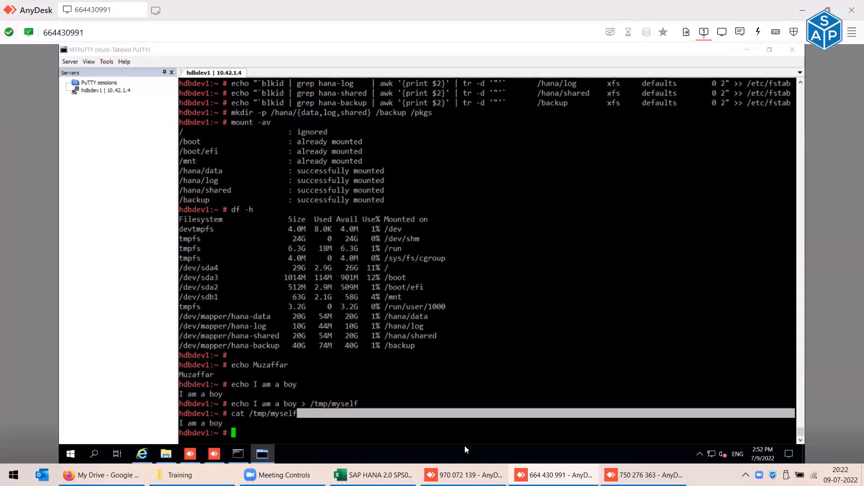
- Overwrite /tmp/myself with the person's first name by redirecting the earlier name echo command with >
{"action": "key", "text": "Up"}
{"action": "key", "text": "Up"}
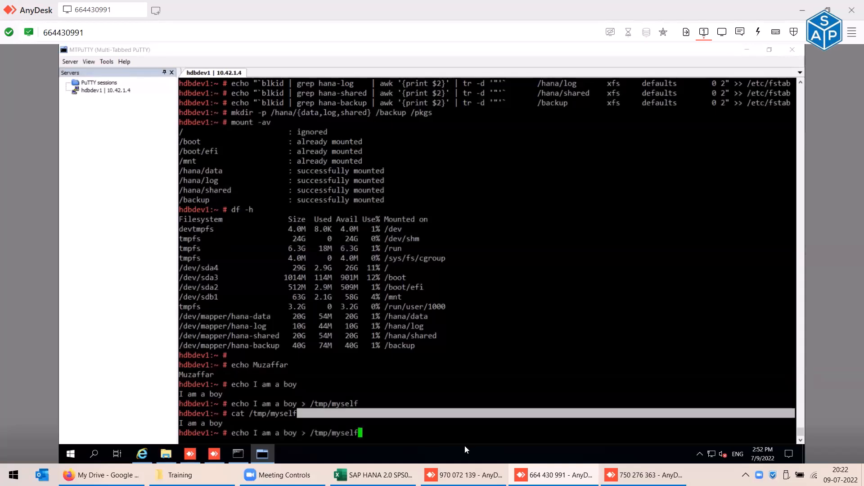
{"action": "key", "text": "BackSpace"}
{"action": "key", "text": "BackSpace"}
{"action": "key", "text": "BackSpace"}
{"action": "key", "text": "BackSpace"}
{"action": "key", "text": "BackSpace"}
{"action": "key", "text": "BackSpace"}
{"action": "key", "text": "BackSpace"}
{"action": "key", "text": "BackSpace"}
{"action": "key", "text": "BackSpace"}
{"action": "key", "text": "BackSpace"}
{"action": "key", "text": "BackSpace"}
{"action": "key", "text": "BackSpace"}
{"action": "key", "text": "BackSpace"}
{"action": "key", "text": "BackSpace"}
{"action": "key", "text": "Up"}
{"action": "key", "text": "Up"}
{"action": "type", "text": ">"}
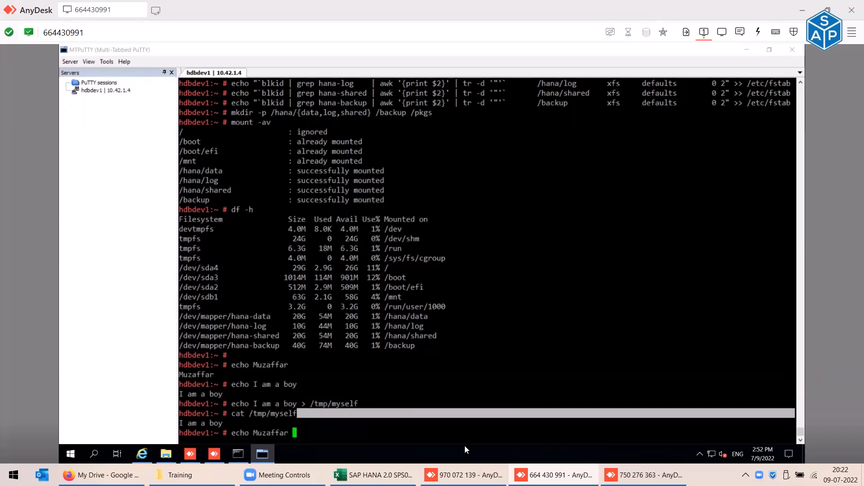
{"action": "double_click", "coordinate": [340, 404]}
{"action": "right_click", "coordinate": [501, 351]}
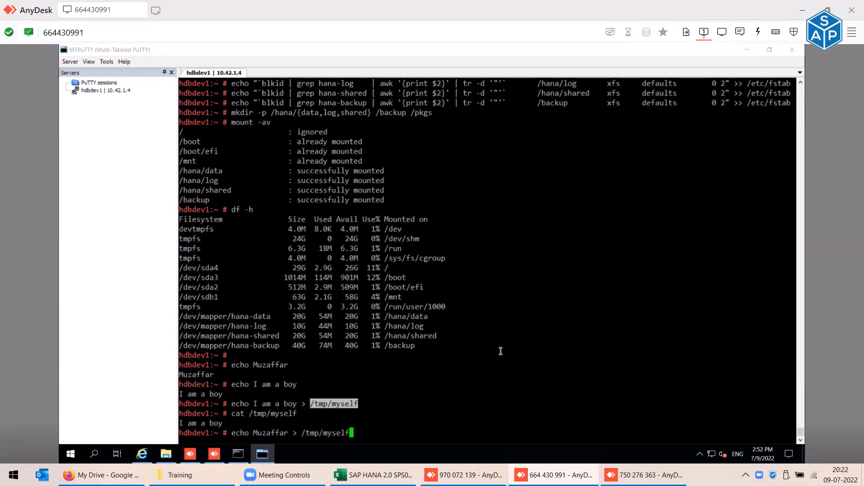
{"action": "key", "text": "Return"}
- Display the contents of /tmp/myself again with cat /tmp/myself
{"action": "key", "text": "Up"}
{"action": "key", "text": "Up"}
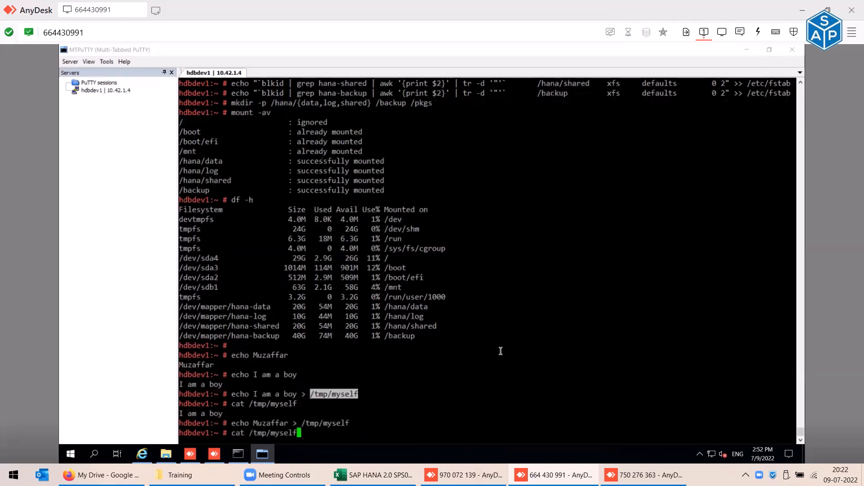
{"action": "key", "text": "Up"}
{"action": "key", "text": "Down"}
{"action": "key", "text": "Return"}
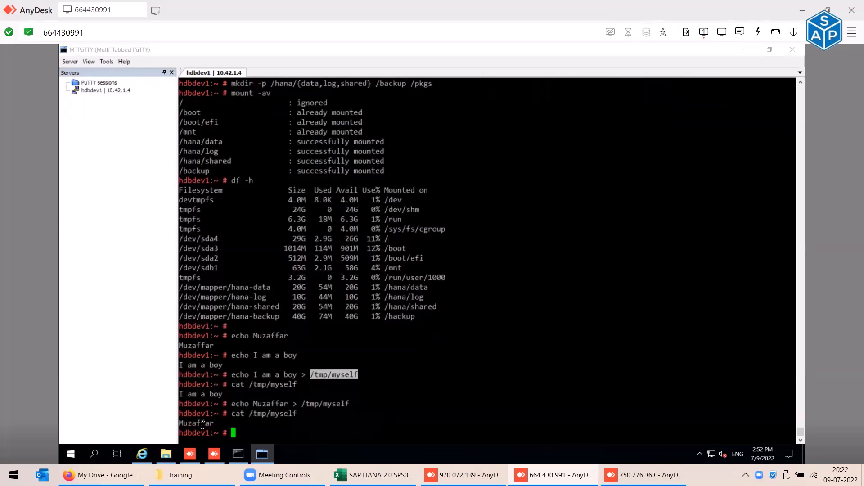
{"action": "left_click", "coordinate": [297, 406]}
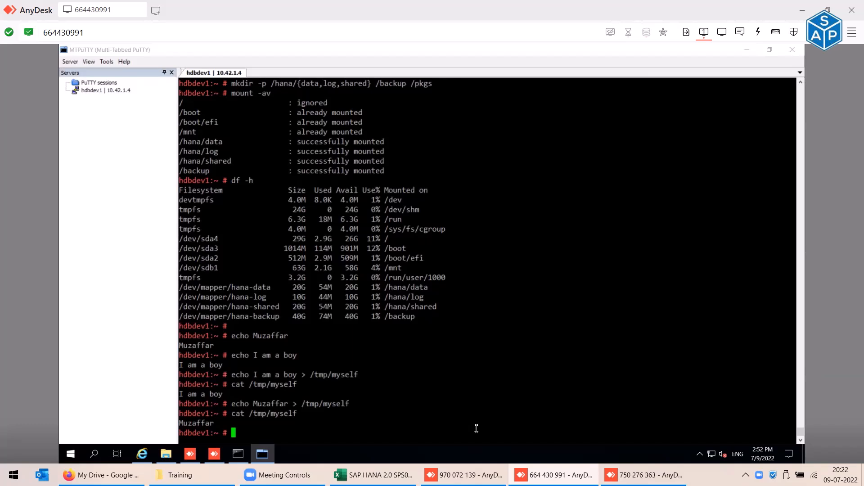
- Append the output of echo I am a boy to /tmp/myself by changing the earlier redirection to >>
{"action": "key", "text": "Up"}
{"action": "key", "text": "Up"}
{"action": "key", "text": "Up"}
{"action": "key", "text": "Up"}
{"action": "key", "text": "Left"}
{"action": "key", "text": "Left"}
{"action": "key", "text": "Left"}
{"action": "key", "text": "Left"}
{"action": "key", "text": "Left"}
{"action": "key", "text": "Left"}
{"action": "key", "text": "Left"}
{"action": "key", "text": "Left"}
{"action": "key", "text": "Left"}
{"action": "key", "text": "Left"}
{"action": "key", "text": "Left"}
{"action": "key", "text": "Left"}
{"action": "key", "text": "Left"}
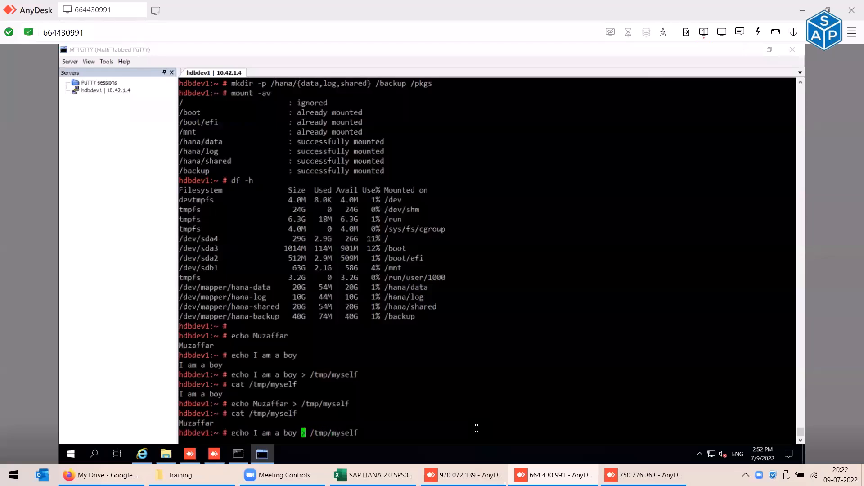
{"action": "type", "text": ">"}
{"action": "key", "text": "Return"}
- Rerun cat /tmp/myself to display the file's contents after the appended boy line
{"action": "key", "text": "Up"}
{"action": "key", "text": "Up"}
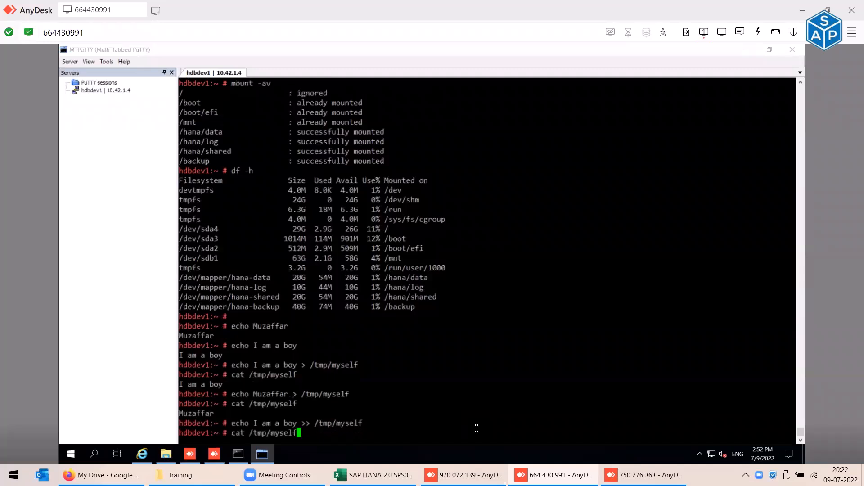
{"action": "key", "text": "Return"}
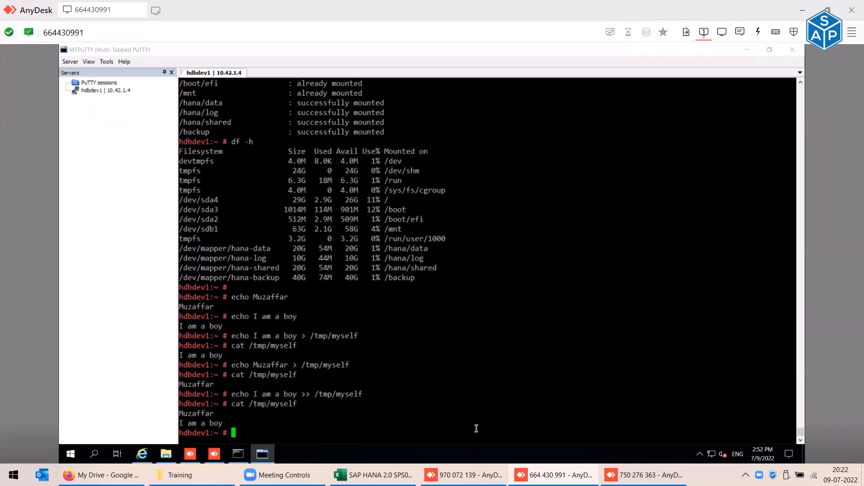
- Rework the earlier append command into echo I live in Mumbai >> /tmp/myself and run it
{"action": "key", "text": "Up"}
{"action": "key", "text": "Up"}
{"action": "key", "text": "Left"}
{"action": "key", "text": "Left"}
{"action": "key", "text": "Left"}
{"action": "key", "text": "Left"}
{"action": "key", "text": "Left"}
{"action": "key", "text": "Left"}
{"action": "key", "text": "Left"}
{"action": "key", "text": "Left"}
{"action": "key", "text": "Left"}
{"action": "key", "text": "Left"}
{"action": "key", "text": "Left"}
{"action": "key", "text": "Left"}
{"action": "key", "text": "Left"}
{"action": "key", "text": "Left"}
{"action": "key", "text": "Left"}
{"action": "key", "text": "Left"}
{"action": "key", "text": "Left"}
{"action": "key", "text": "Left"}
{"action": "key", "text": "Left"}
{"action": "key", "text": "Left"}
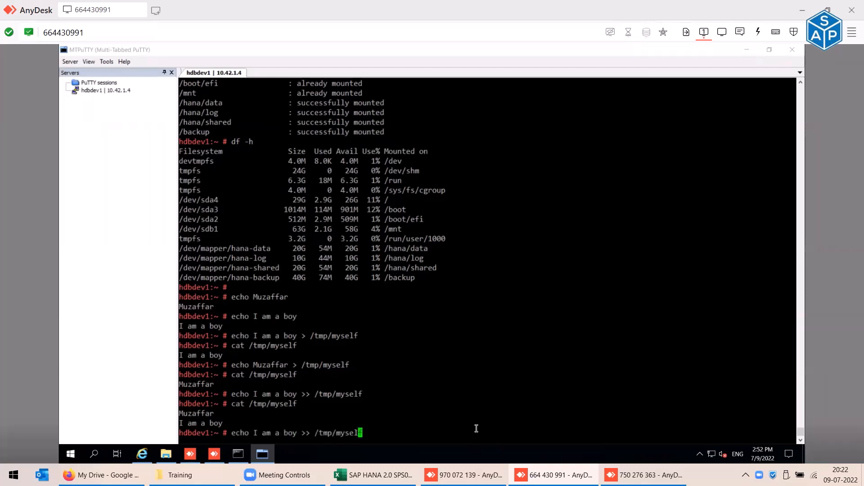
{"action": "key", "text": "Right"}
{"action": "key", "text": "Right"}
{"action": "key", "text": "Right"}
{"action": "key", "text": "Right"}
{"action": "key", "text": "Right"}
{"action": "key", "text": "Right"}
{"action": "key", "text": "BackSpace"}
{"action": "key", "text": "BackSpace"}
{"action": "key", "text": "BackSpace"}
{"action": "key", "text": "BackSpace"}
{"action": "key", "text": "BackSpace"}
{"action": "key", "text": "BackSpace"}
{"action": "key", "text": "BackSpace"}
{"action": "key", "text": "BackSpace"}
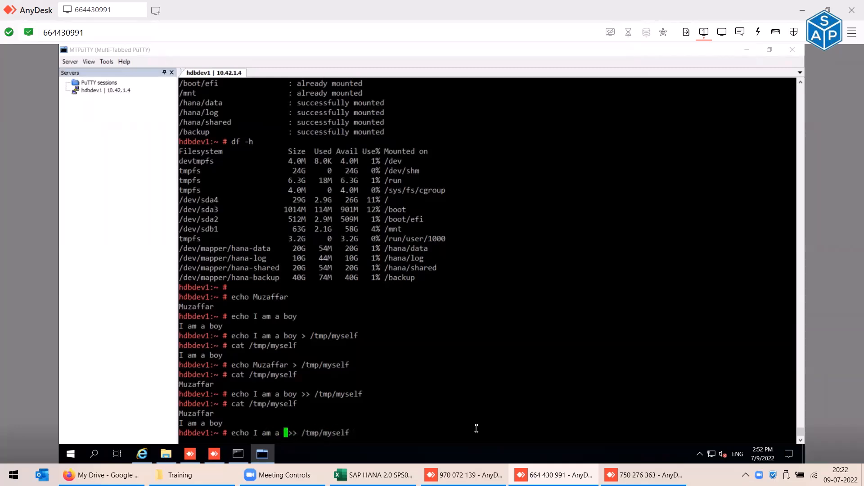
{"action": "type", "text": "live in Mumbai"}
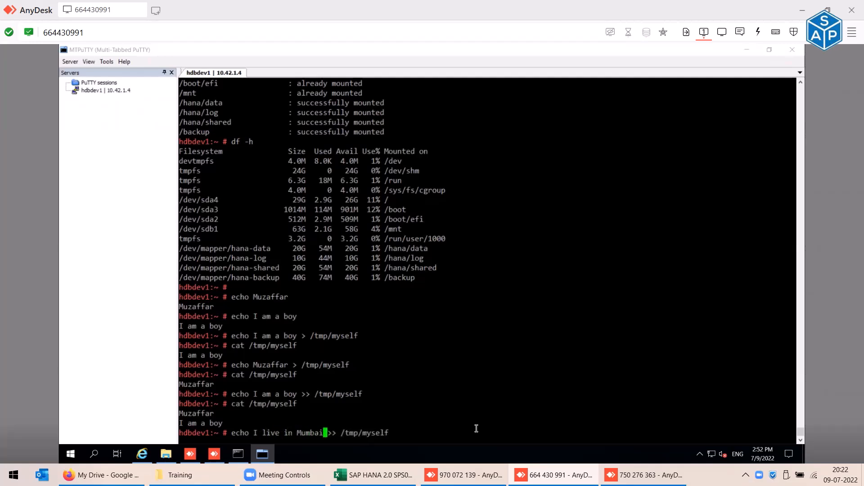
{"action": "key", "text": "Return"}
- Display /tmp/myself with cat once more to check the appended Mumbai line
{"action": "key", "text": "Up"}
{"action": "key", "text": "Up"}
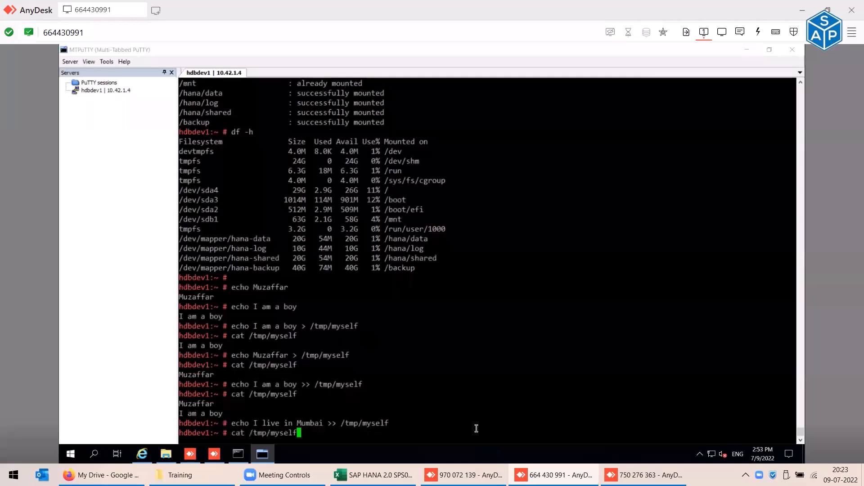
{"action": "key", "text": "Return"}
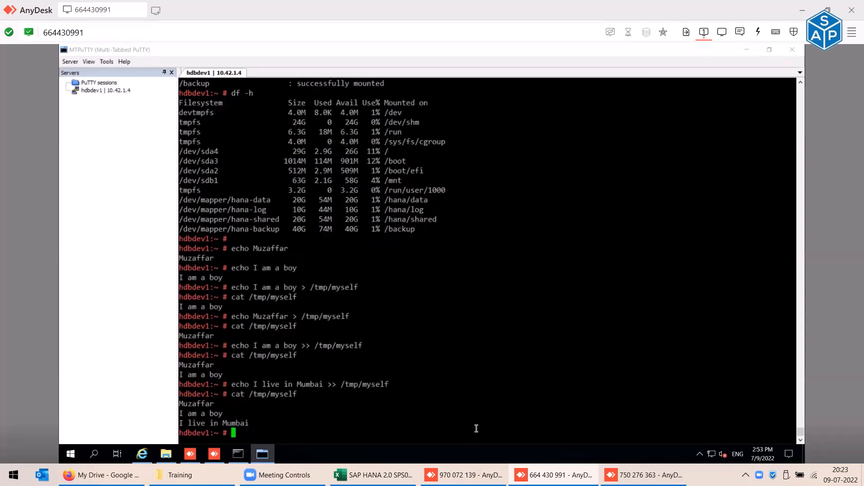
{"action": "type", "text": "echo"}
{"action": "left_click", "coordinate": [555, 475]}
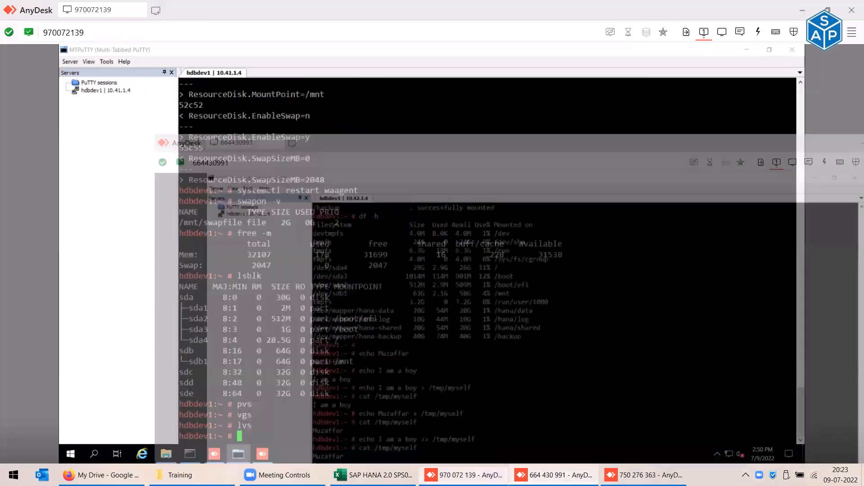
{"action": "left_click", "coordinate": [554, 475]}
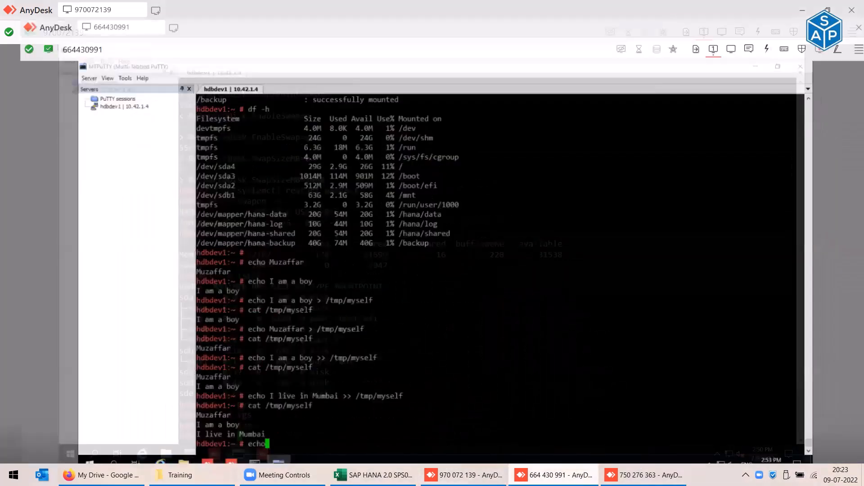
{"action": "key", "text": "alt+Tab"}
{"action": "key", "text": "alt+Tab"}
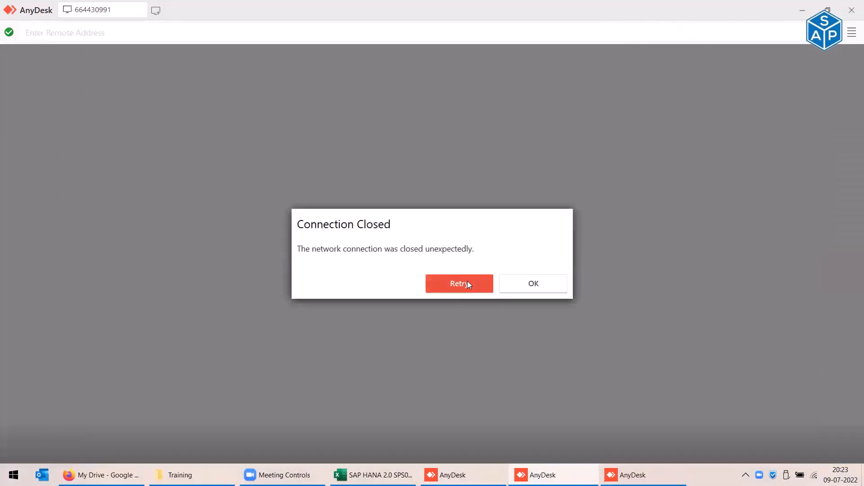
- Retry the closed remote session and switch the computer's Wi-Fi connection to the Airtel Xstream network
{"action": "left_click", "coordinate": [467, 283]}
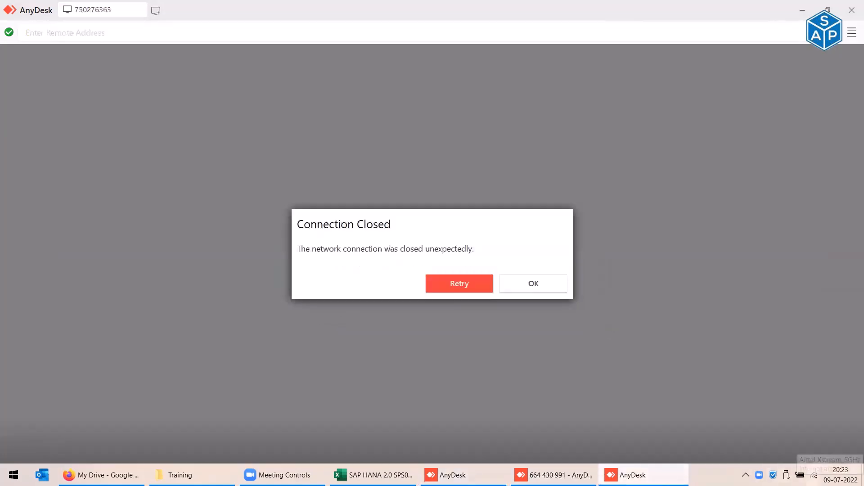
{"action": "left_click", "coordinate": [814, 476]}
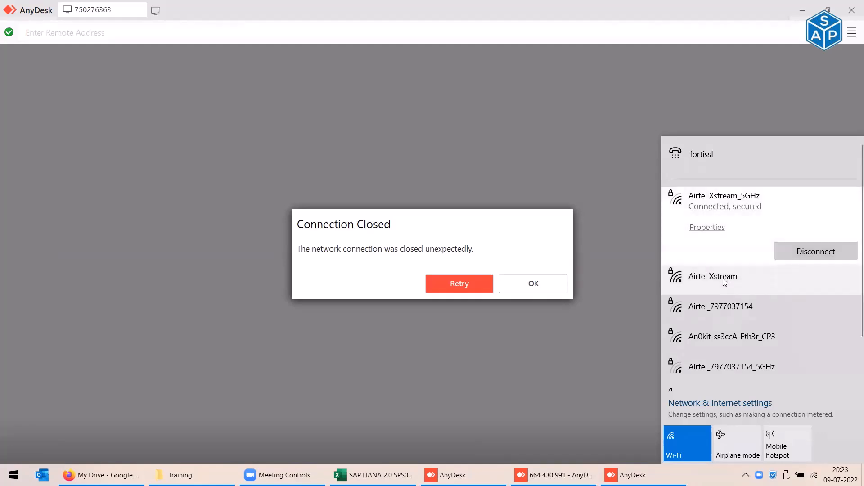
{"action": "left_click", "coordinate": [692, 283]}
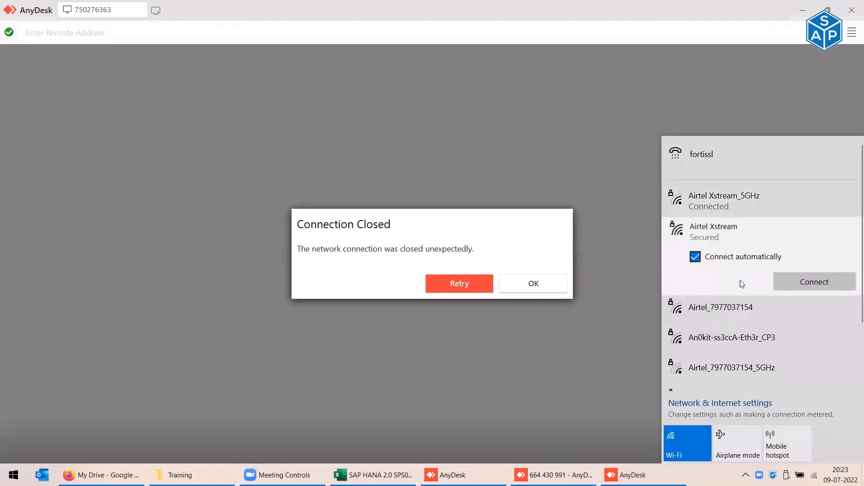
{"action": "left_click", "coordinate": [806, 282]}
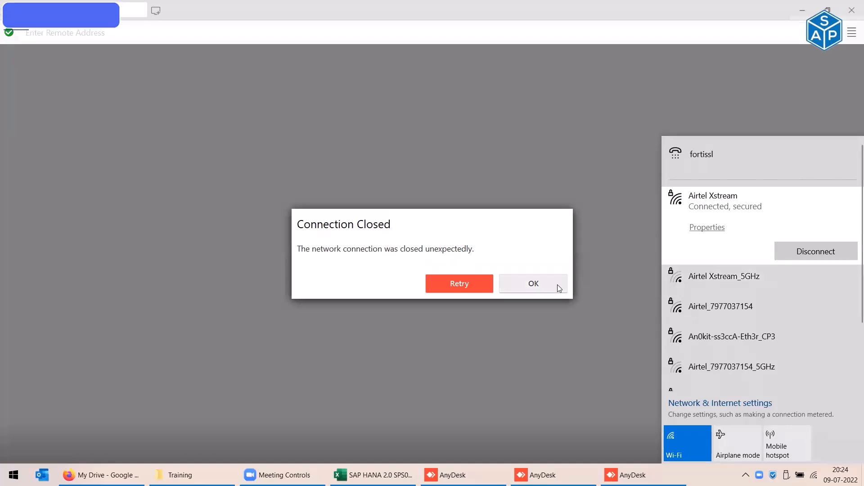
- Try to reconnect the three closed AnyDesk sessions and check the Wi-Fi connection status
{"action": "left_click", "coordinate": [465, 290]}
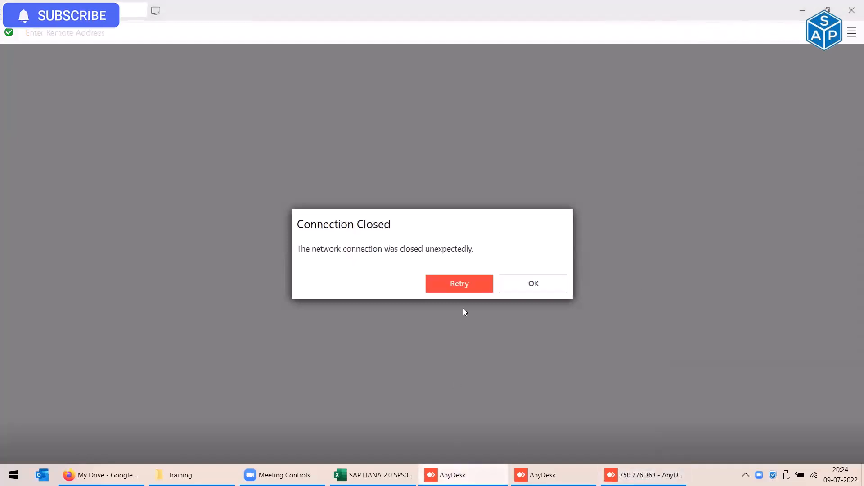
{"action": "left_click", "coordinate": [465, 284]}
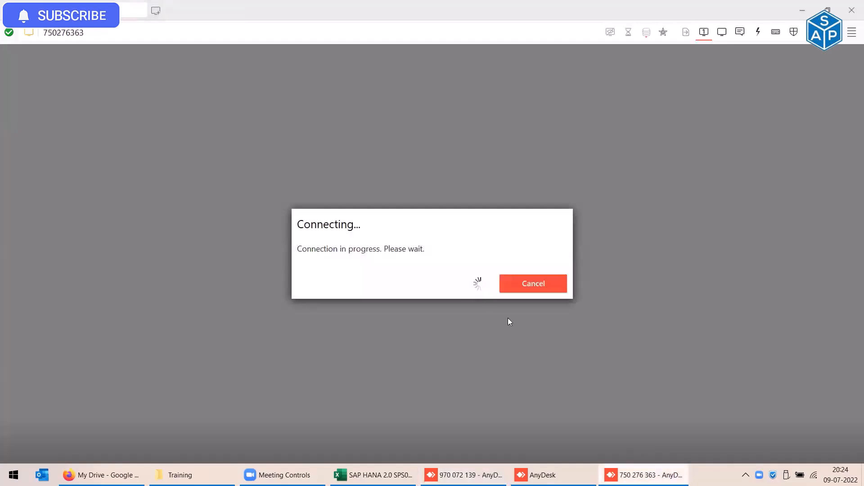
{"action": "left_click", "coordinate": [637, 476]}
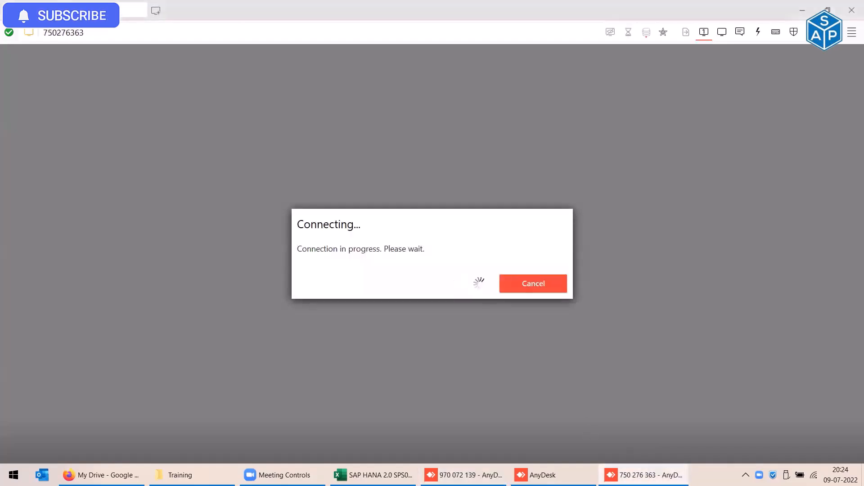
{"action": "left_click", "coordinate": [637, 476]}
{"action": "left_click", "coordinate": [554, 476]}
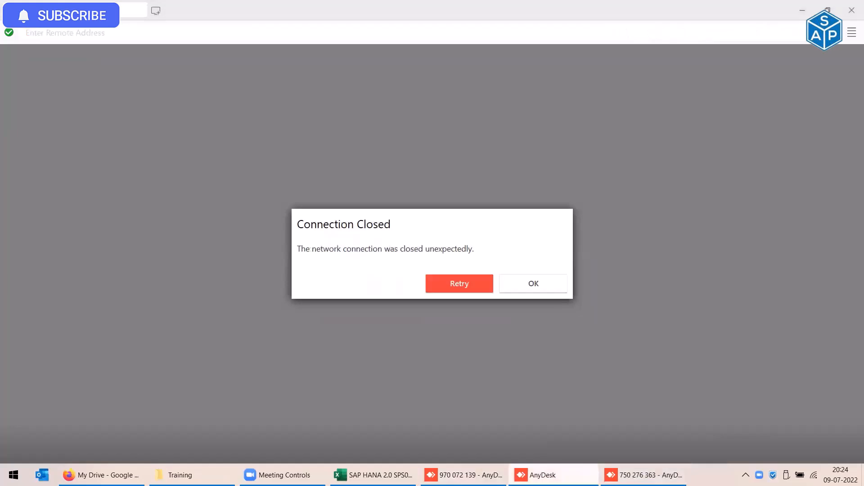
{"action": "left_click", "coordinate": [450, 287]}
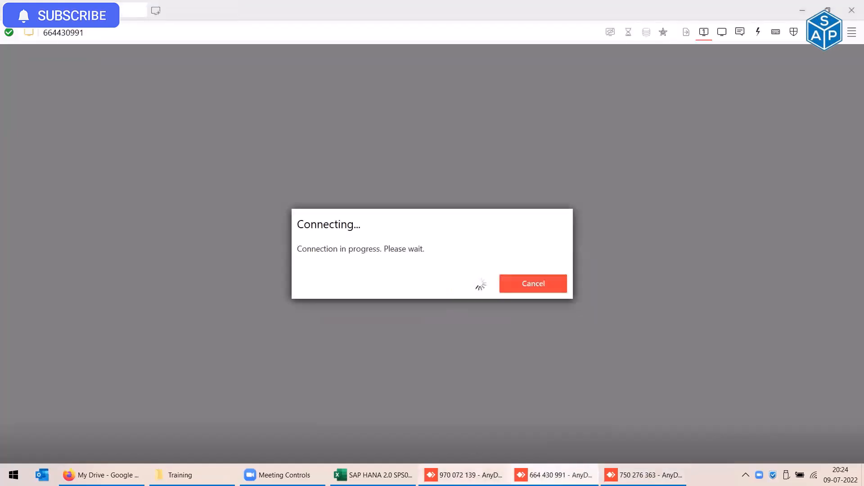
{"action": "left_click", "coordinate": [463, 476]}
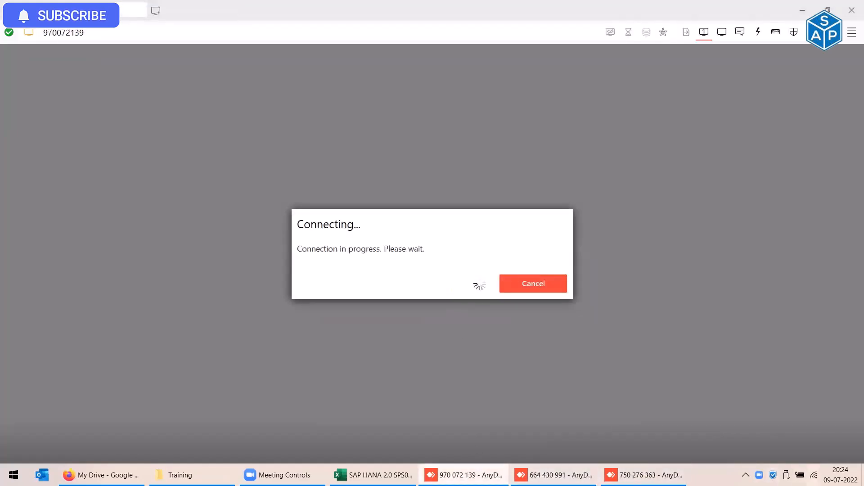
{"action": "left_click", "coordinate": [814, 475]}
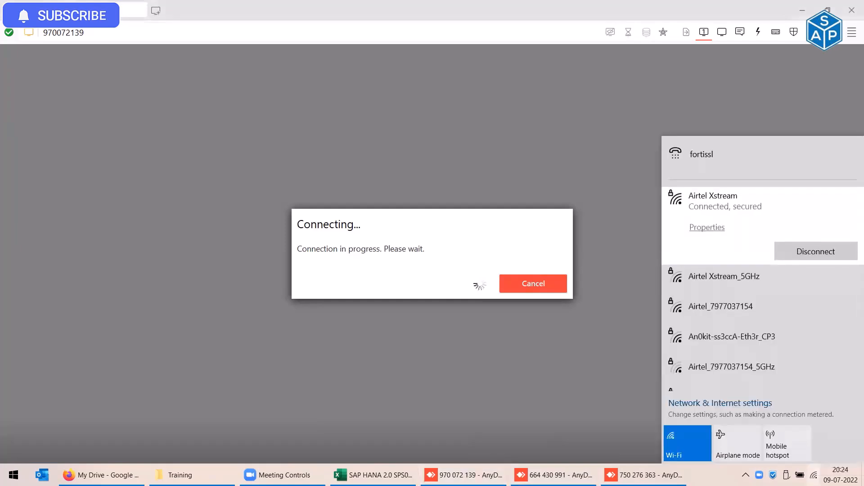
{"action": "left_click", "coordinate": [587, 49]}
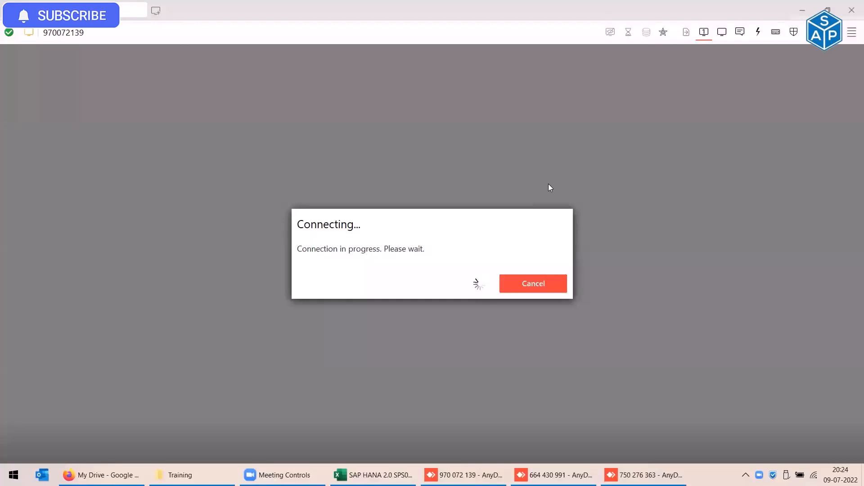
- Cancel the pending connection attempts in all three AnyDesk windows
{"action": "left_click", "coordinate": [541, 286]}
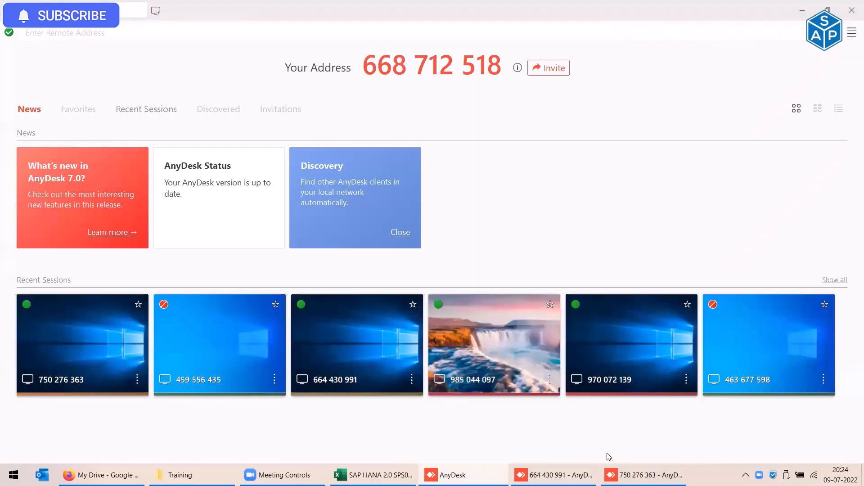
{"action": "left_click", "coordinate": [640, 475]}
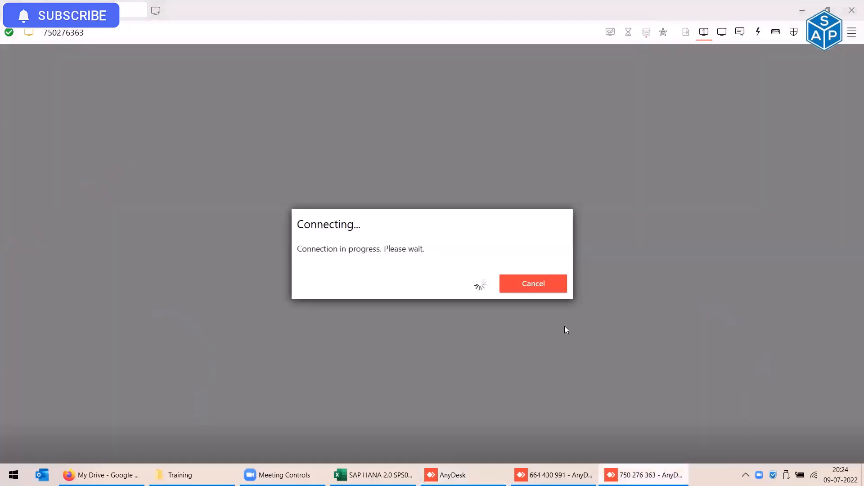
{"action": "left_click", "coordinate": [551, 288]}
{"action": "left_click", "coordinate": [553, 475]}
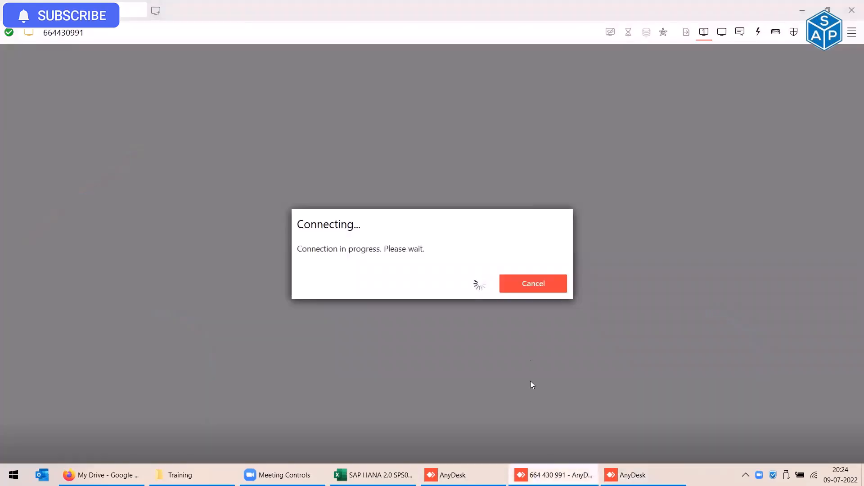
{"action": "left_click", "coordinate": [529, 286]}
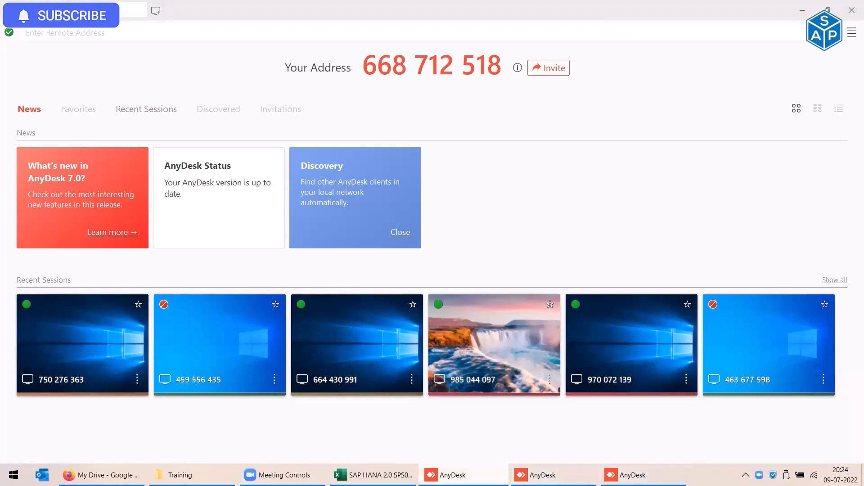
- Reconnect to the remote desktops from the recent sessions and switch to the one showing SAP HANA 2.0 SPS05 (H4D).xlsx
{"action": "left_click", "coordinate": [636, 349]}
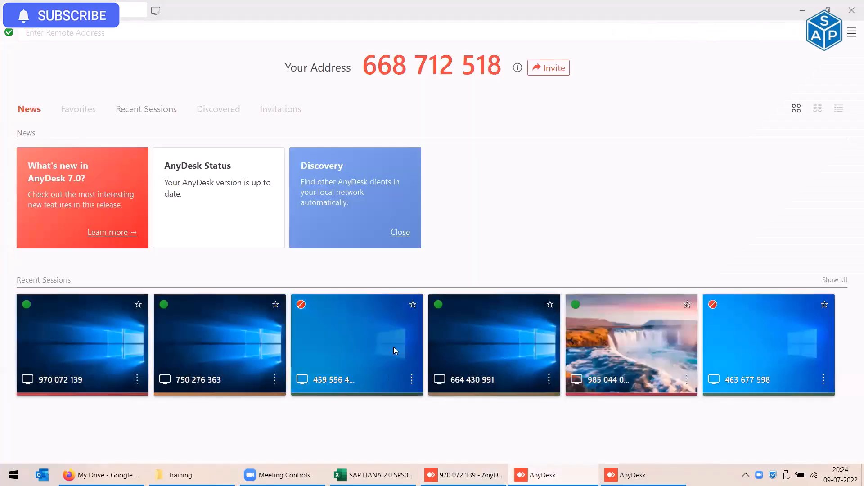
{"action": "left_click", "coordinate": [222, 336]}
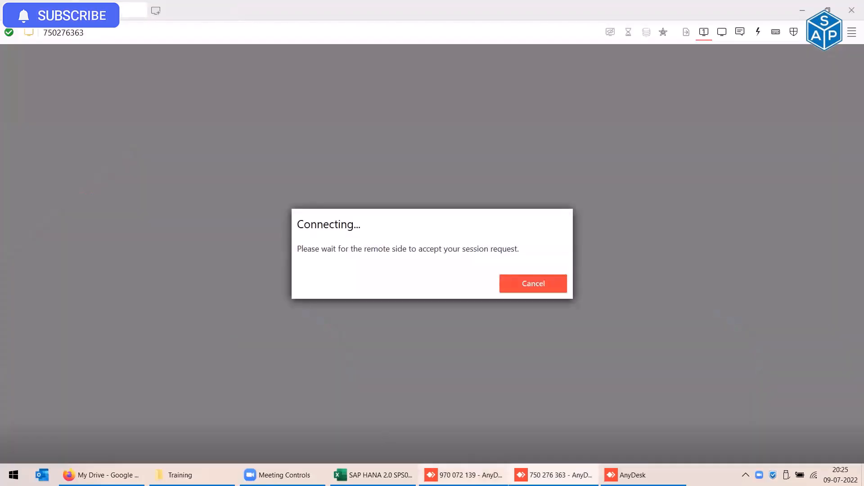
{"action": "left_click", "coordinate": [463, 475]}
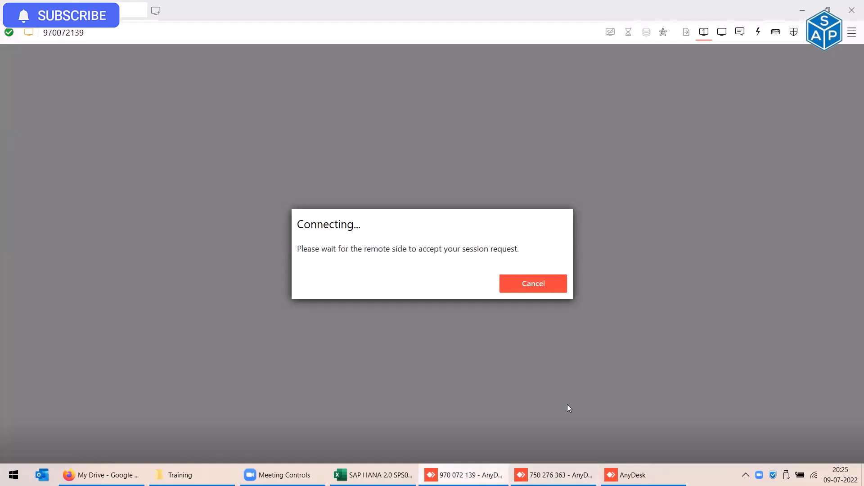
{"action": "left_click", "coordinate": [633, 474]}
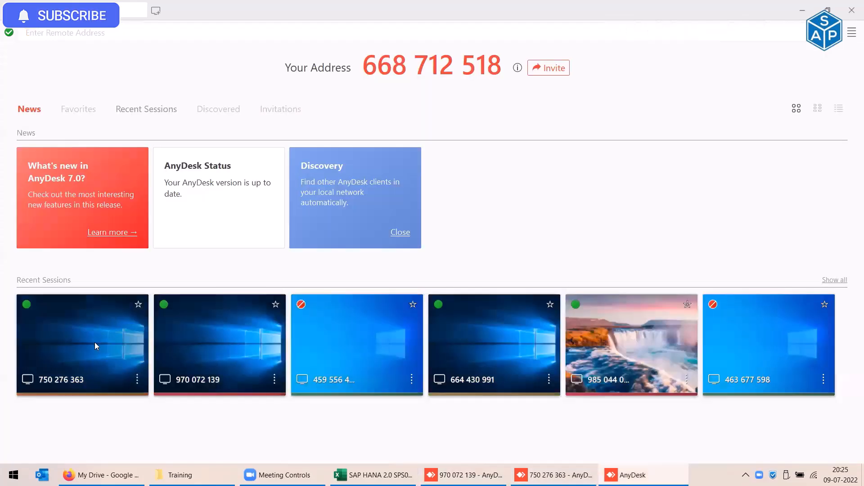
{"action": "left_click", "coordinate": [94, 343]}
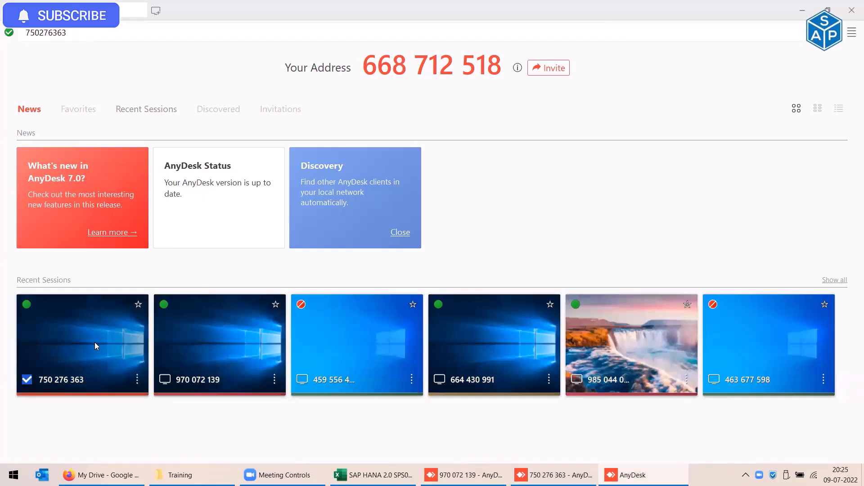
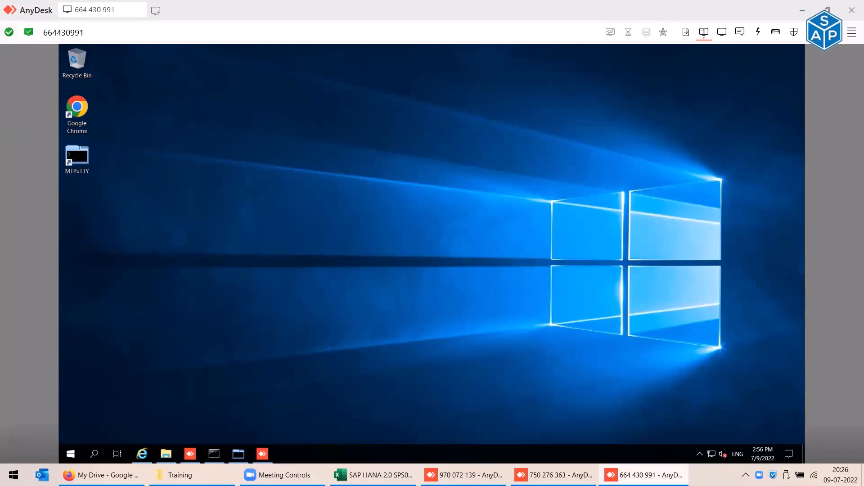
{"action": "mouse_move", "coordinate": [598, 473]}
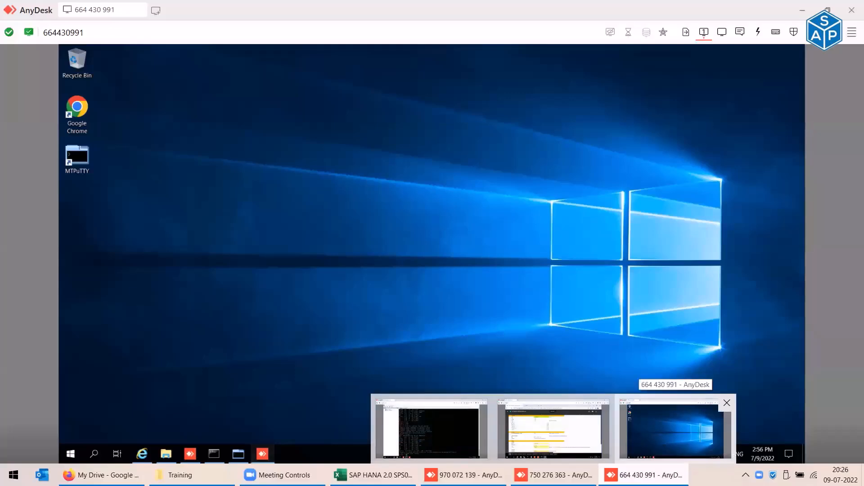
{"action": "left_click", "coordinate": [554, 428]}
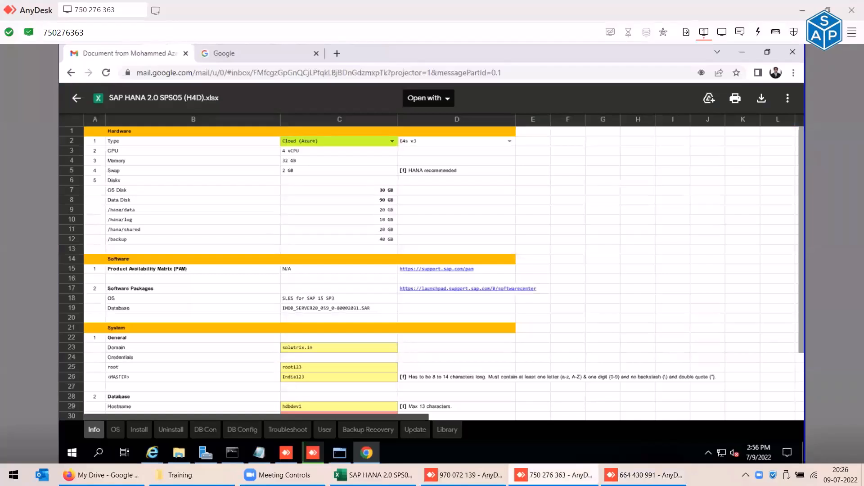
- Check the three reconnected remote desktops, and return to the SAP HANA 2.0 SPS05 (H4D).xlsx preview in Chrome
{"action": "mouse_move", "coordinate": [339, 453]}
{"action": "scroll", "coordinate": [540, 360], "scroll_direction": "down", "scroll_amount": 1}
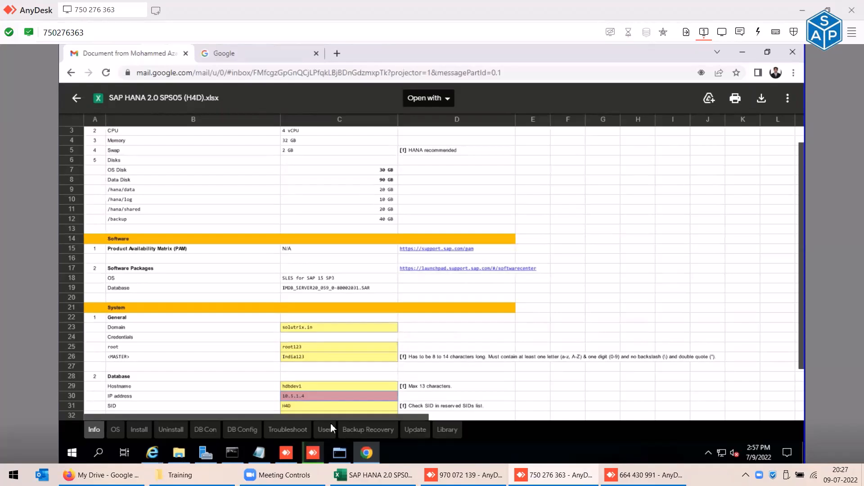
{"action": "mouse_move", "coordinate": [464, 475]}
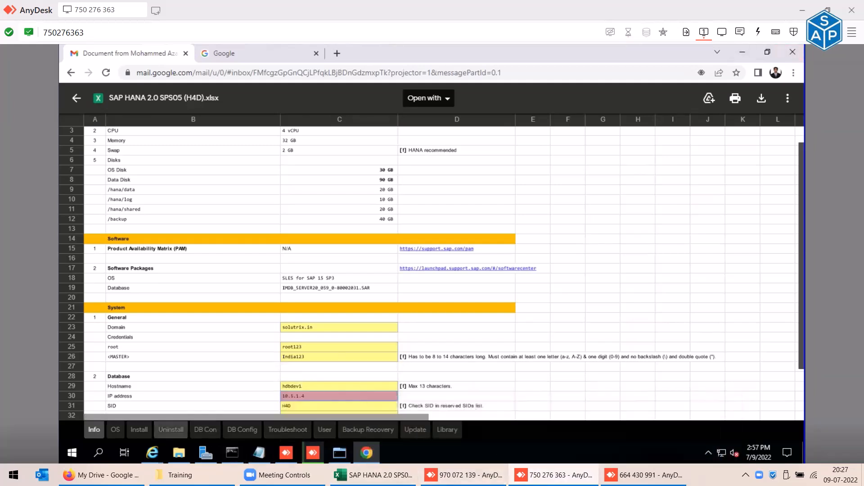
{"action": "left_click", "coordinate": [643, 475]}
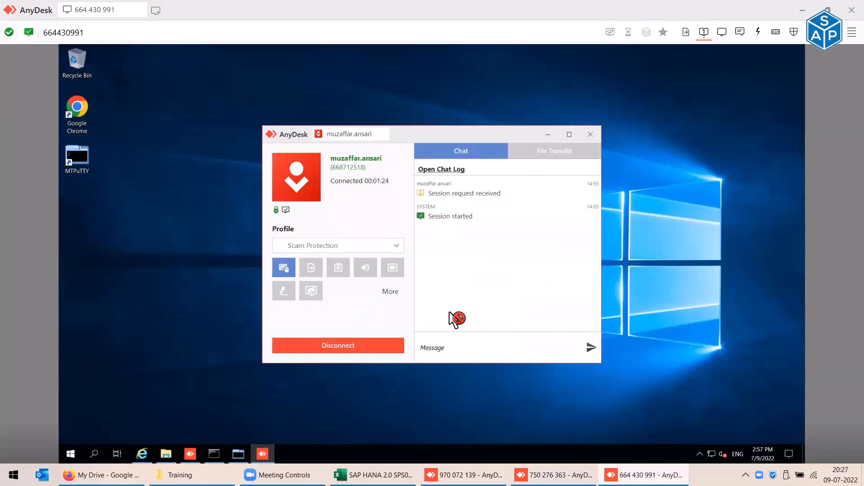
{"action": "left_click", "coordinate": [463, 475]}
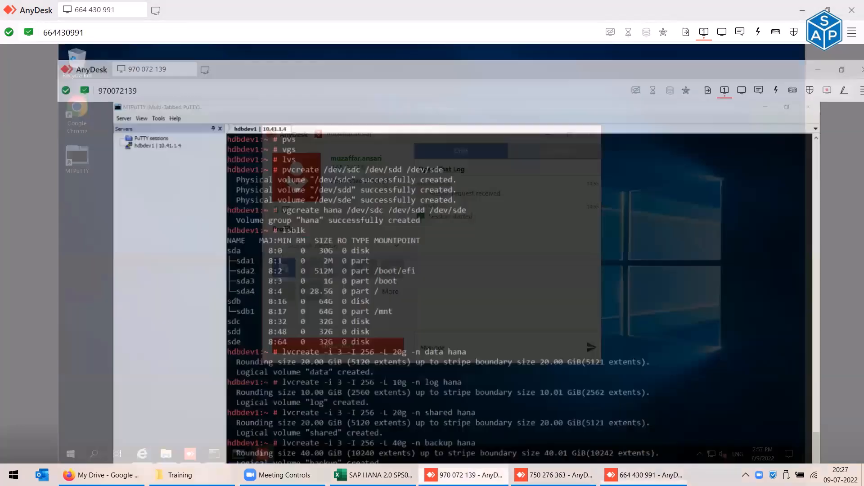
{"action": "left_click", "coordinate": [803, 10]}
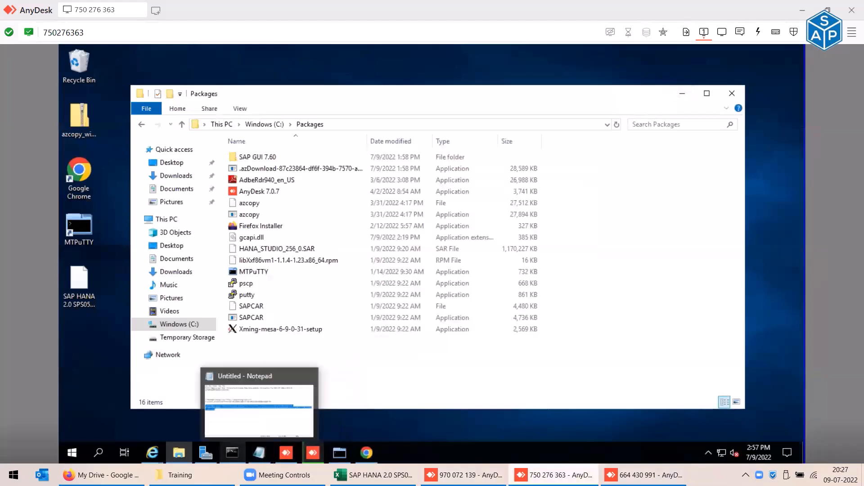
{"action": "mouse_move", "coordinate": [232, 453]}
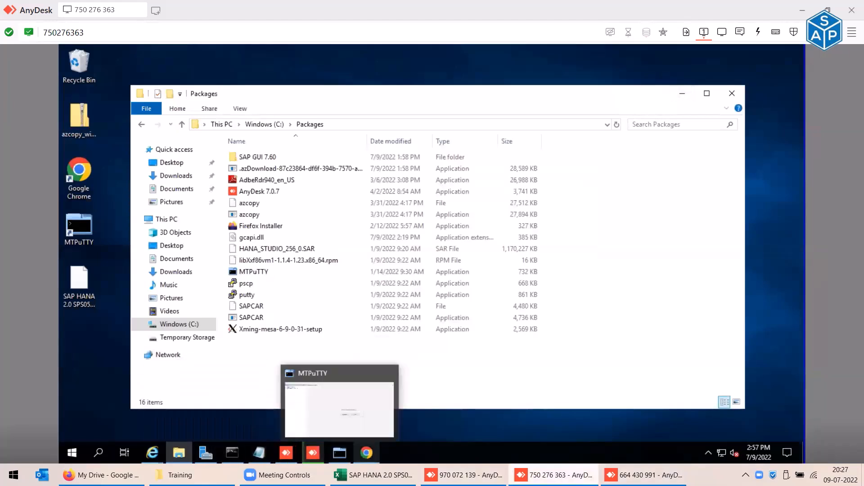
{"action": "left_click", "coordinate": [367, 453]}
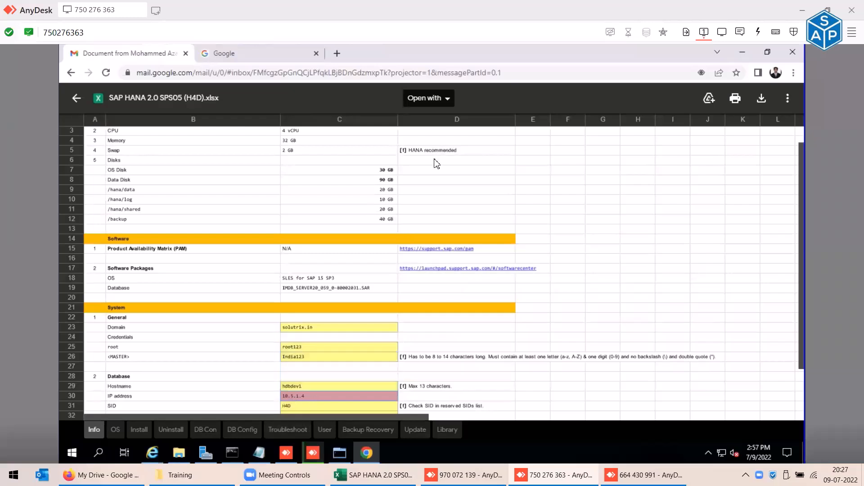
- Open SAP HANA 2.0 SPS05 (H4D).xlsx from the mail preview in Google Sheets and close the unused Google page
{"action": "scroll", "coordinate": [447, 117], "scroll_direction": "up", "scroll_amount": 1}
{"action": "left_click", "coordinate": [448, 98]}
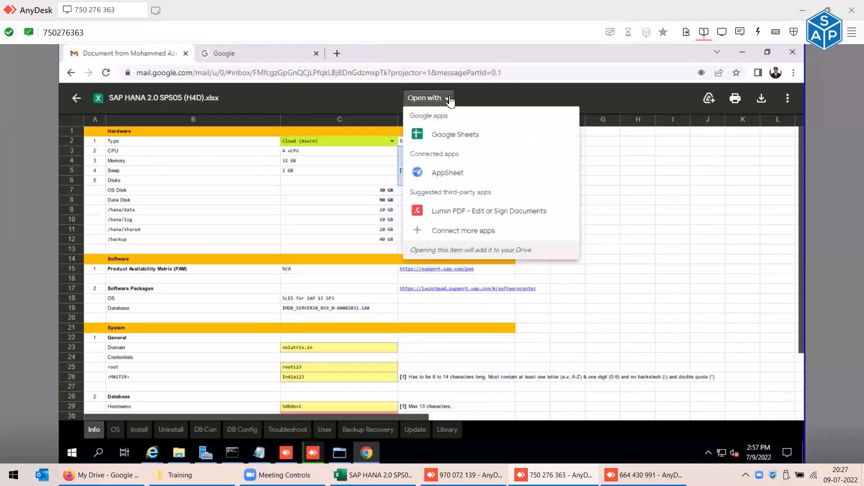
{"action": "left_click", "coordinate": [464, 135]}
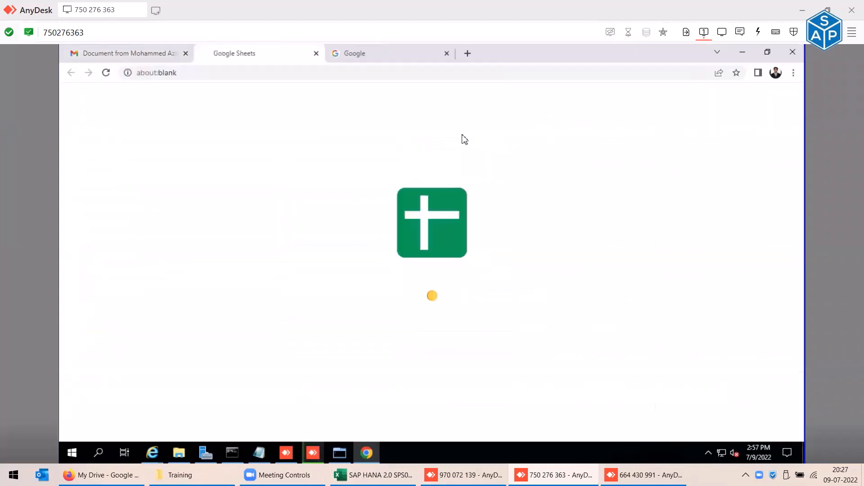
{"action": "left_click", "coordinate": [126, 54]}
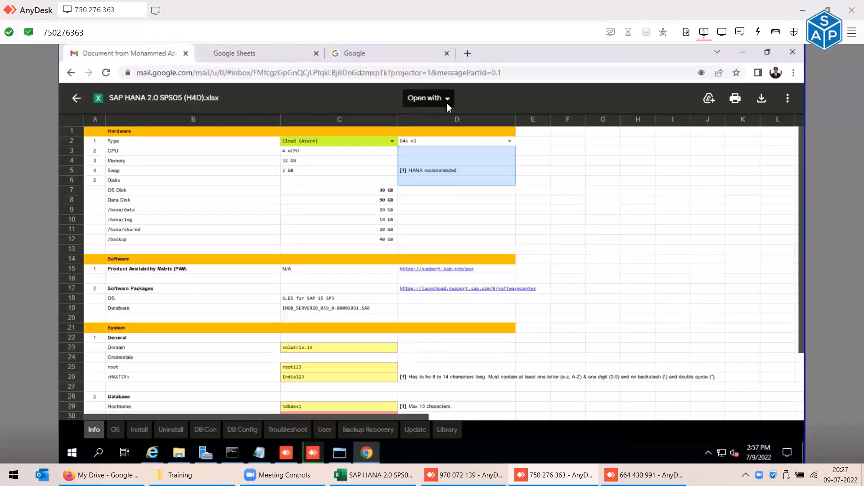
{"action": "left_click", "coordinate": [787, 98]}
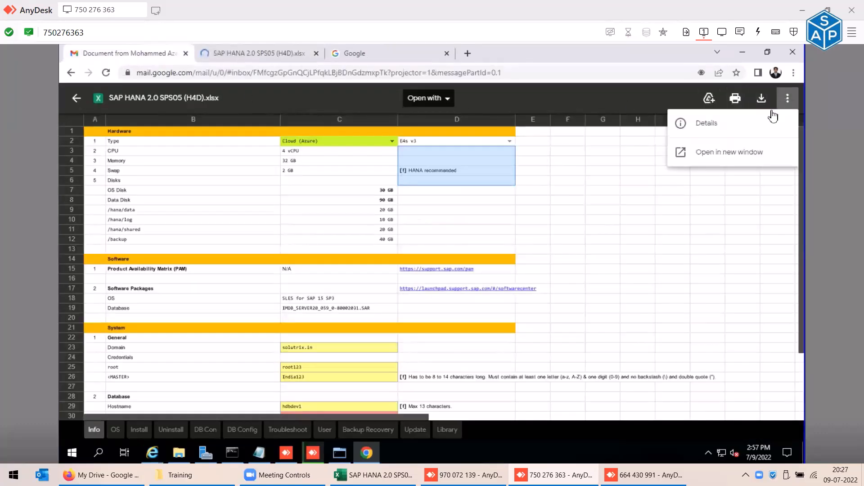
{"action": "left_click", "coordinate": [255, 54]}
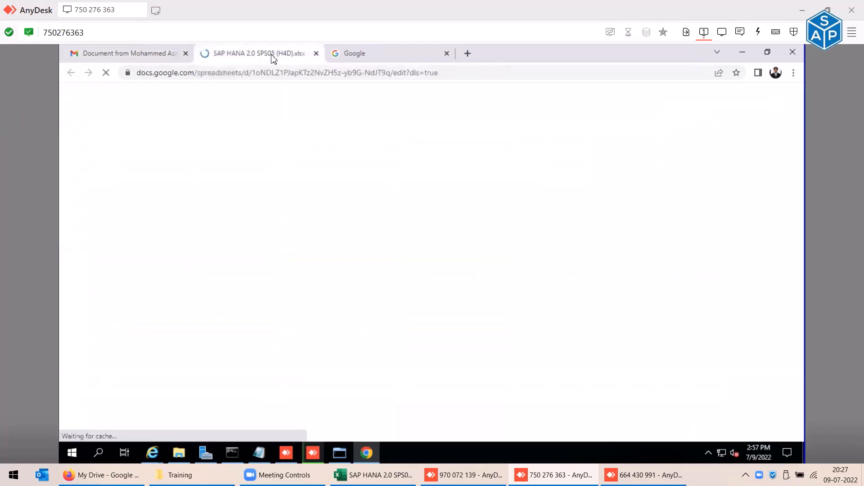
{"action": "left_click", "coordinate": [125, 54]}
{"action": "left_click", "coordinate": [240, 54]}
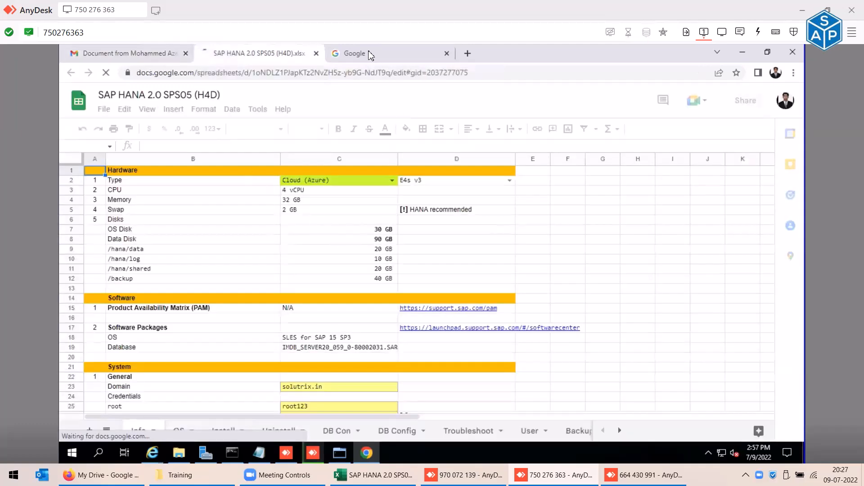
{"action": "left_click", "coordinate": [441, 55]}
{"action": "left_click", "coordinate": [446, 54]}
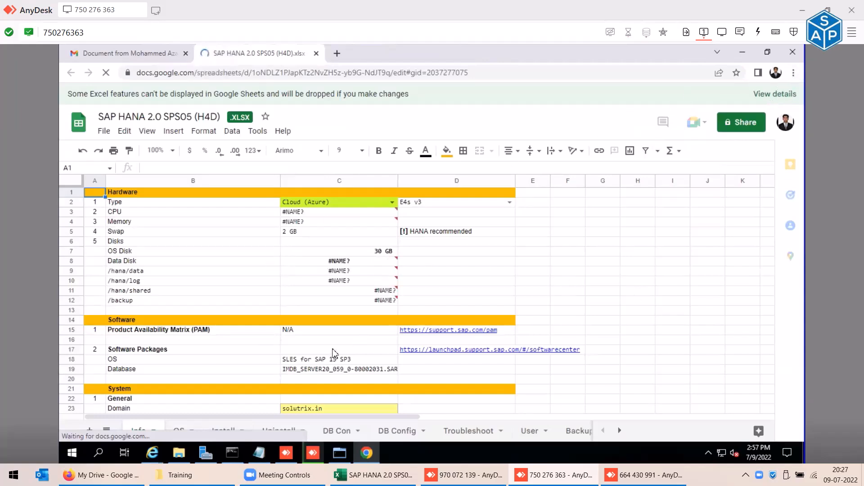
- Set the database IP address on the Info sheet to 10.39.1.4, dismissing the Office Editing introduction and accepting continued editing of the Excel file
{"action": "scroll", "coordinate": [334, 353], "scroll_direction": "down", "scroll_amount": 1}
{"action": "scroll", "coordinate": [332, 323], "scroll_direction": "down", "scroll_amount": 1}
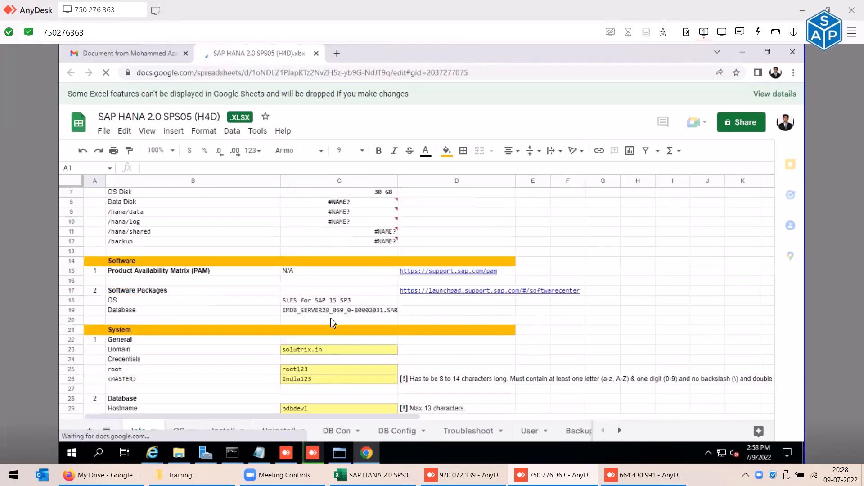
{"action": "scroll", "coordinate": [329, 350], "scroll_direction": "down", "scroll_amount": 3}
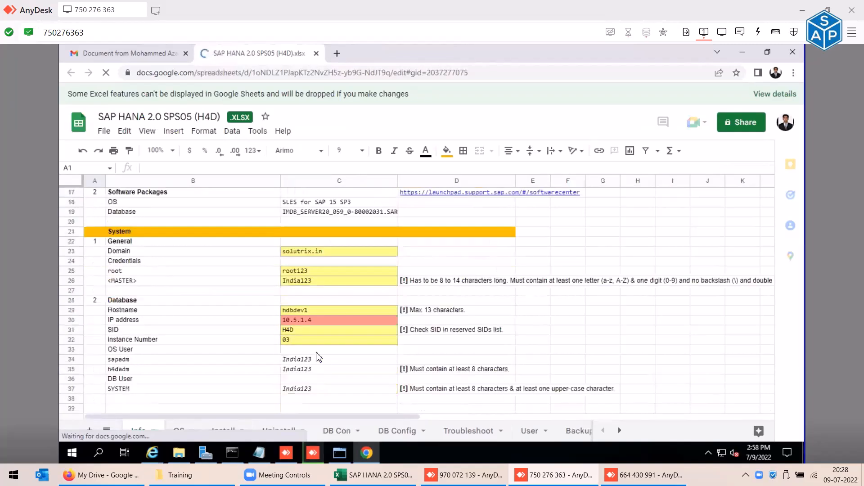
{"action": "left_click", "coordinate": [317, 322]}
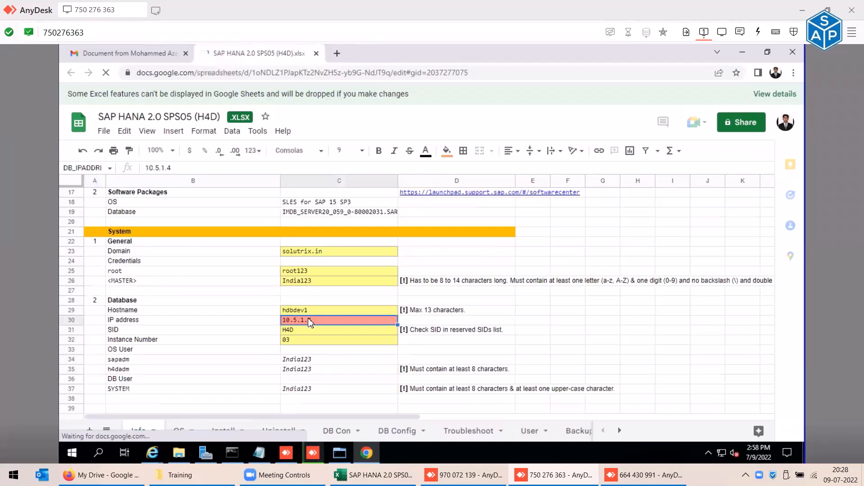
{"action": "left_click", "coordinate": [156, 167]}
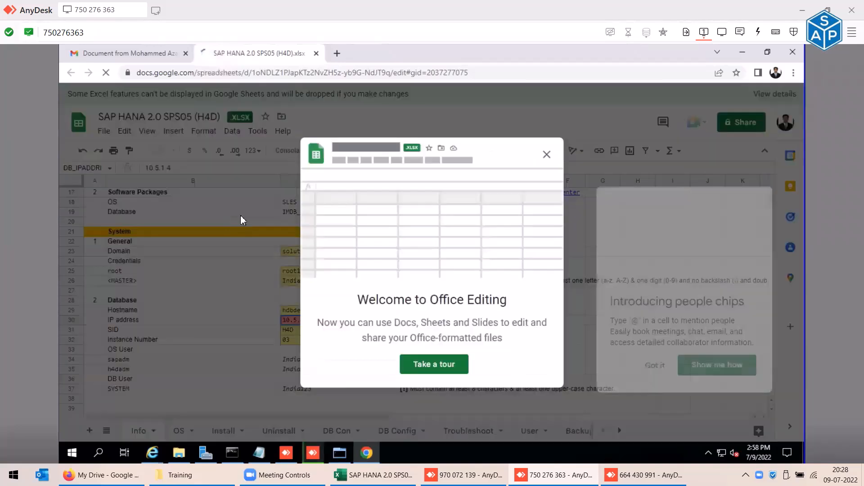
{"action": "left_click", "coordinate": [660, 366]}
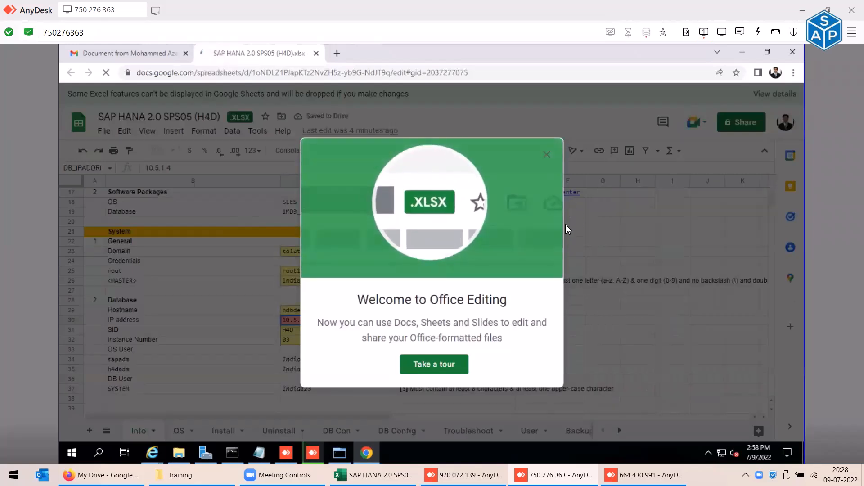
{"action": "left_click", "coordinate": [547, 154]}
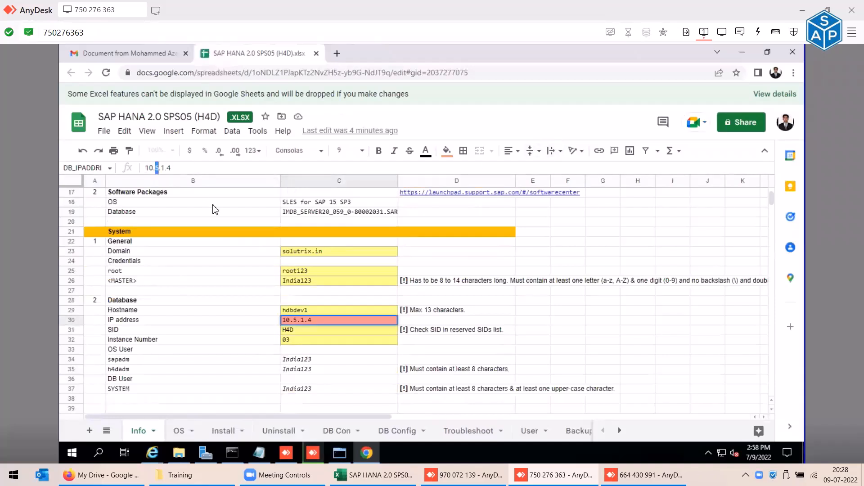
{"action": "key", "text": "Return"}
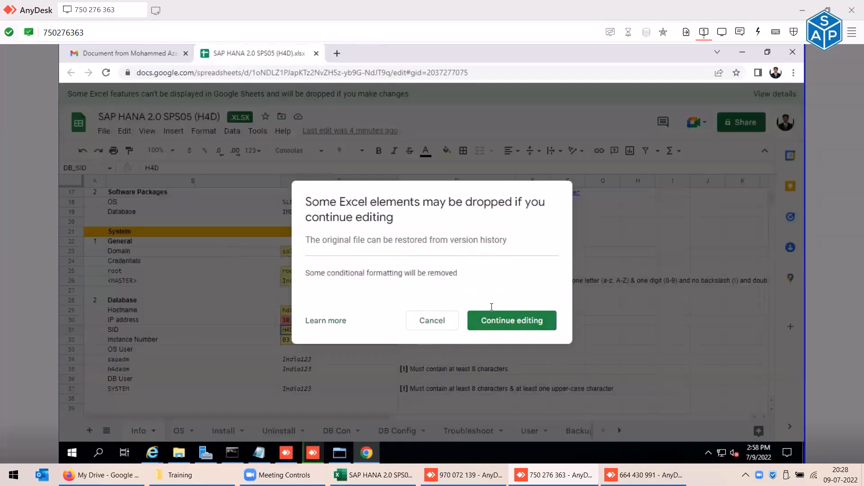
{"action": "left_click", "coordinate": [493, 319]}
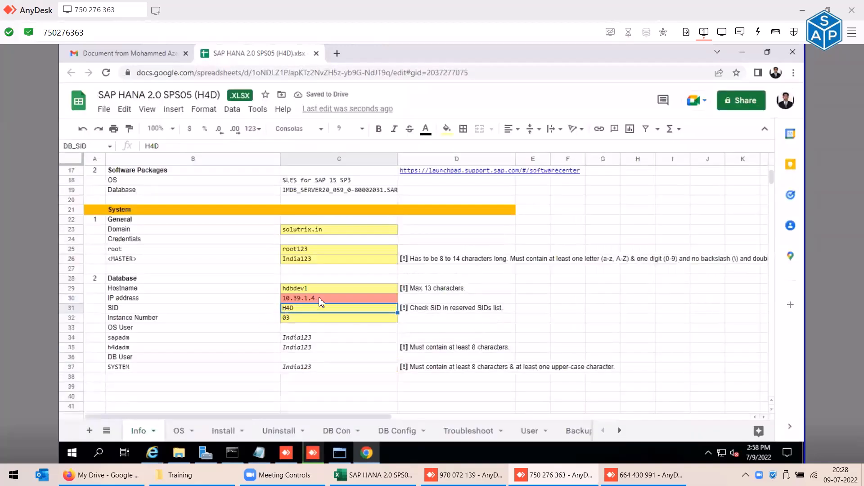
- Review the hosts file command and the login user row on the OS sheet, and collapse the spreadsheet's header menus
{"action": "left_click", "coordinate": [321, 300]}
{"action": "scroll", "coordinate": [319, 300], "scroll_direction": "up", "scroll_amount": 5}
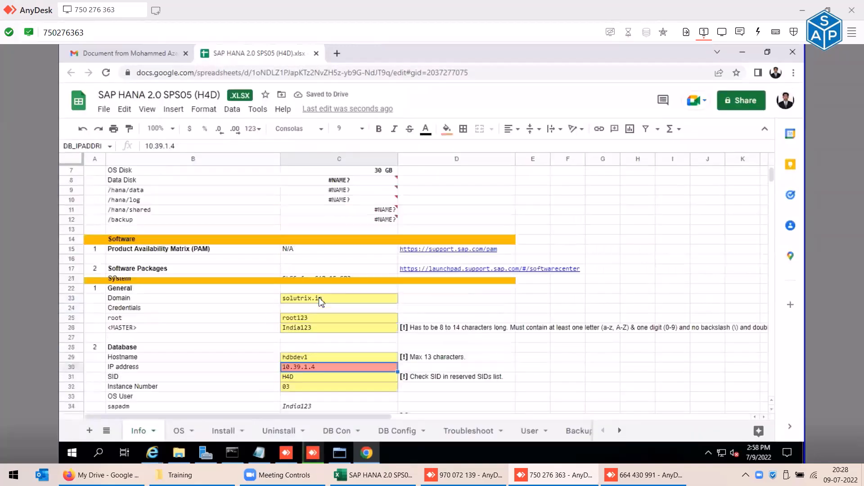
{"action": "left_click", "coordinate": [180, 430]}
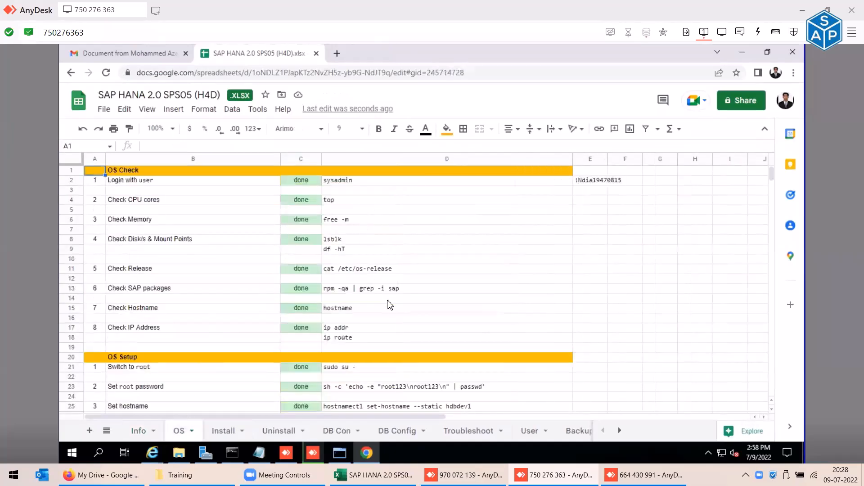
{"action": "scroll", "coordinate": [389, 304], "scroll_direction": "down", "scroll_amount": 2}
{"action": "scroll", "coordinate": [390, 305], "scroll_direction": "down", "scroll_amount": 3}
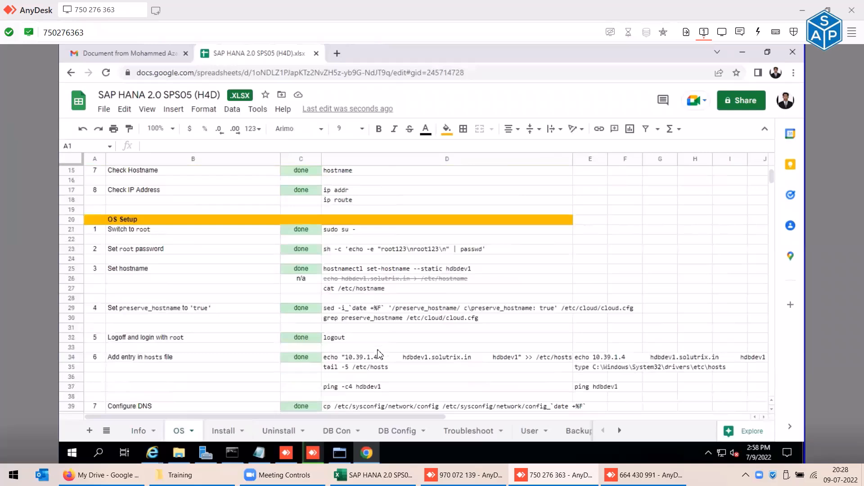
{"action": "left_click", "coordinate": [360, 333]}
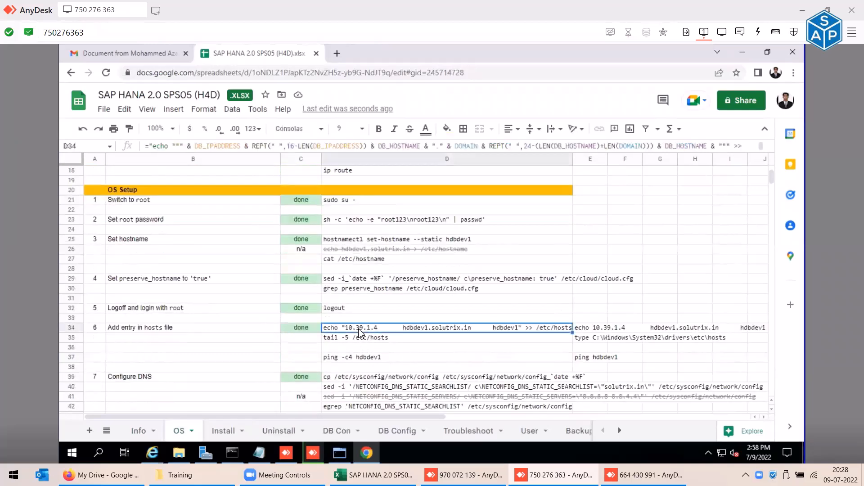
{"action": "scroll", "coordinate": [361, 333], "scroll_direction": "up", "scroll_amount": 5}
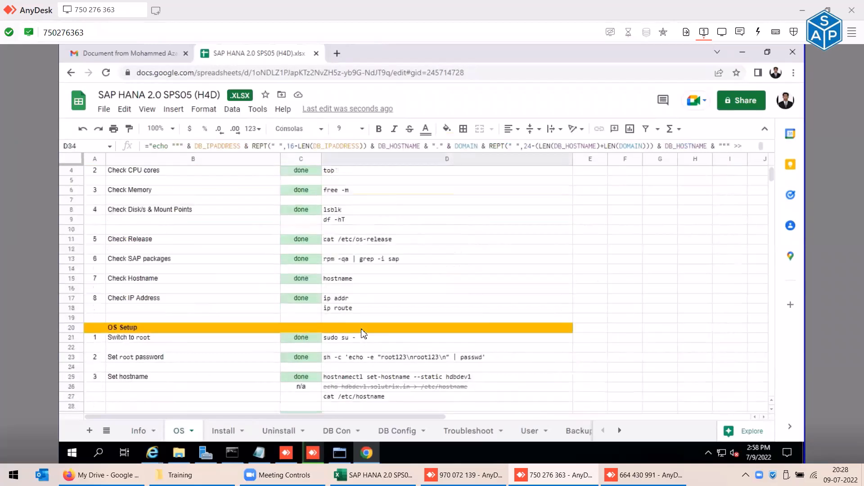
{"action": "left_click", "coordinate": [136, 184]}
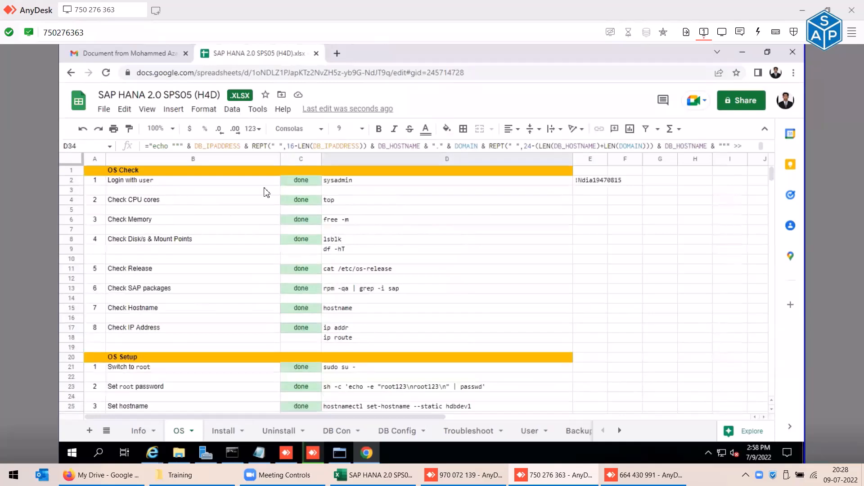
{"action": "left_click", "coordinate": [342, 182]}
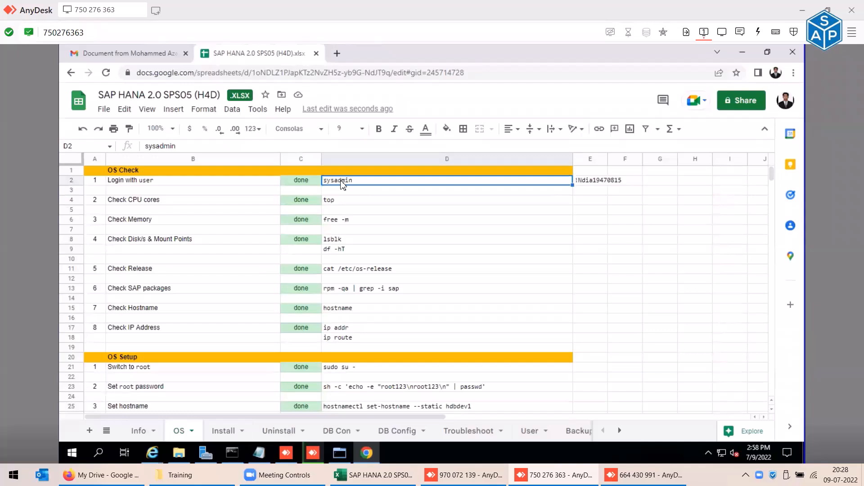
{"action": "left_click", "coordinate": [767, 132]}
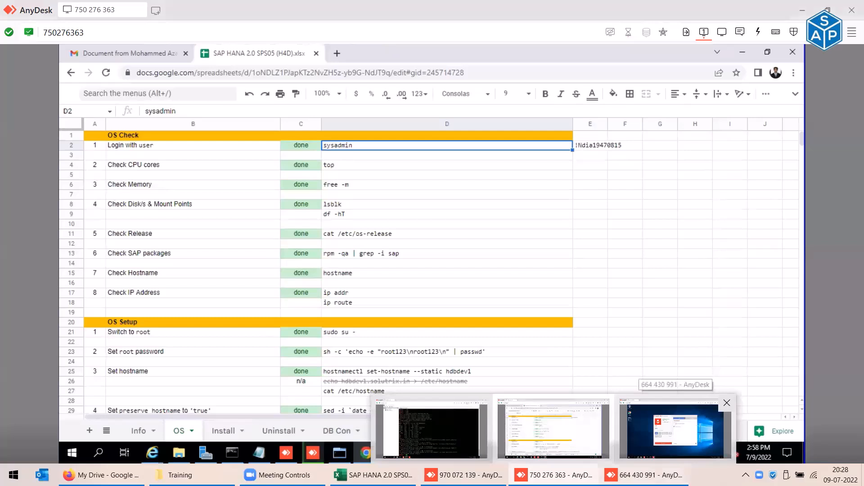
- Switch to the third remote desktop, minimize its AnyDesk connection window and bring up the MTPuTTY terminal for hdbdev1 at 10.42.1.4
{"action": "left_click", "coordinate": [644, 475]}
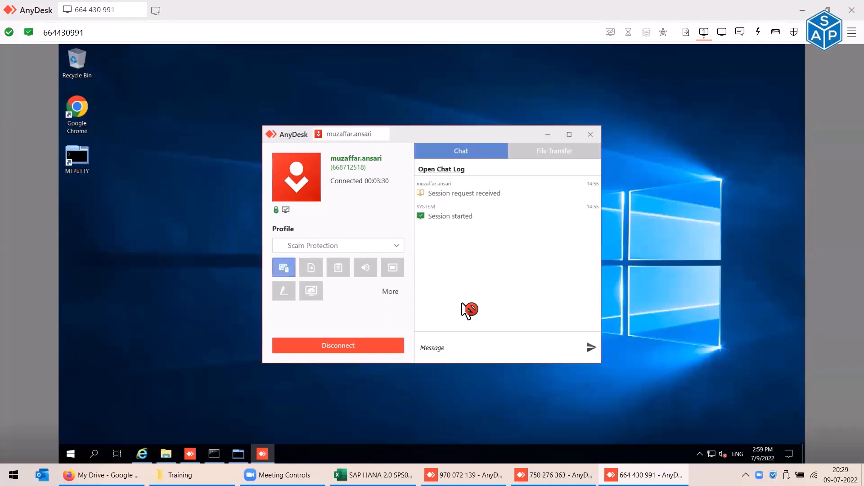
{"action": "left_click", "coordinate": [546, 137]}
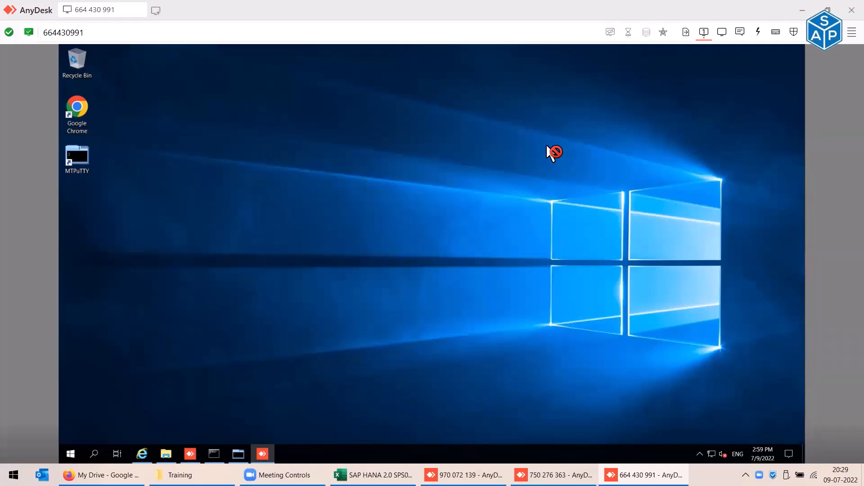
{"action": "left_click", "coordinate": [546, 134]}
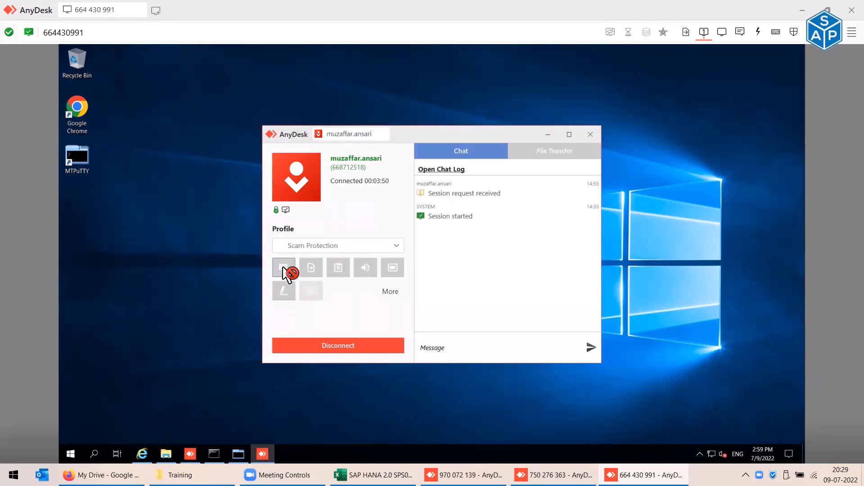
{"action": "left_click", "coordinate": [547, 134]}
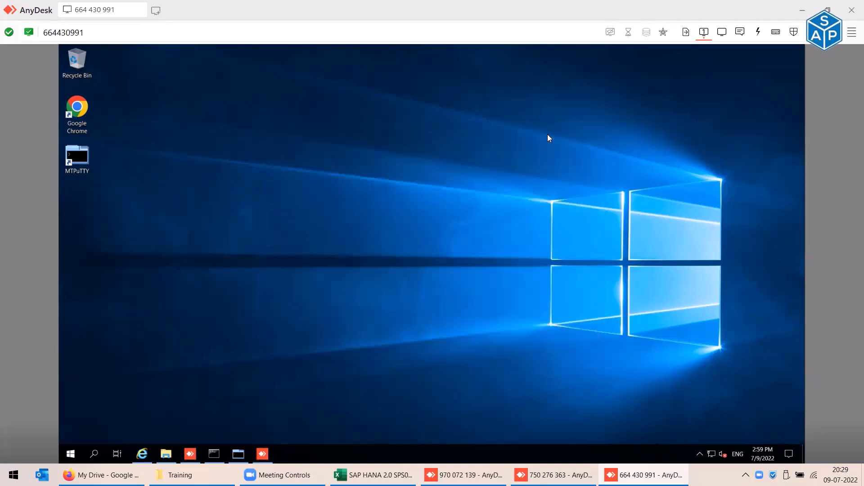
{"action": "left_click", "coordinate": [238, 455]}
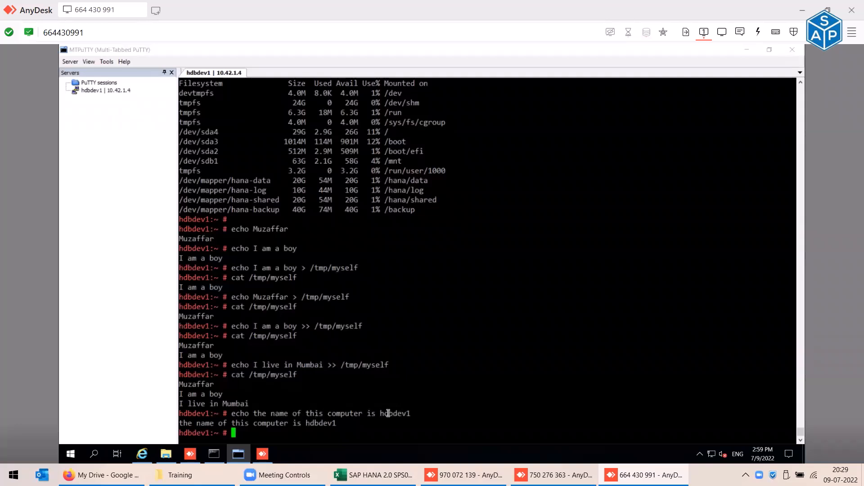
- Examine the fixed host name hdbdev1 in the last echo command and in its output line
{"action": "double_click", "coordinate": [393, 413]}
{"action": "left_click", "coordinate": [392, 413]}
{"action": "left_click_drag", "start_coordinate": [308, 423], "coordinate": [335, 424]}
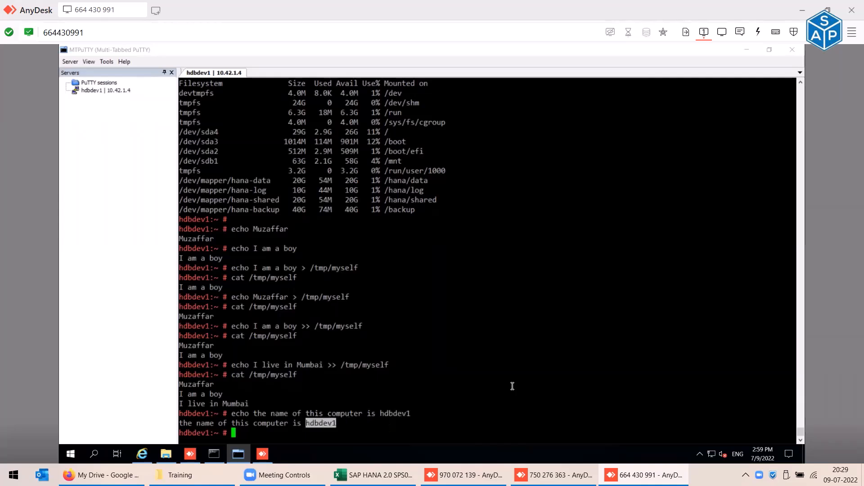
{"action": "left_click", "coordinate": [420, 400]}
{"action": "left_click_drag", "start_coordinate": [200, 424], "coordinate": [338, 425]}
{"action": "double_click", "coordinate": [491, 351]}
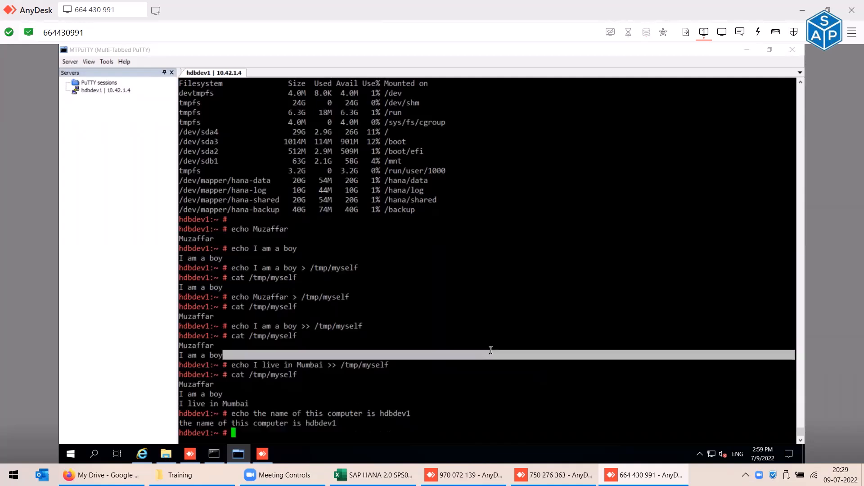
{"action": "double_click", "coordinate": [506, 382]}
- Rerun the echo command with the fixed name hdbdev1 replaced by the backquoted command `hostname`
{"action": "key", "text": "Up"}
{"action": "key", "text": "BackSpace"}
{"action": "key", "text": "BackSpace"}
{"action": "key", "text": "BackSpace"}
{"action": "key", "text": "BackSpace"}
{"action": "key", "text": "BackSpace"}
{"action": "key", "text": "BackSpace"}
{"action": "key", "text": "BackSpace"}
{"action": "type", "text": "`"}
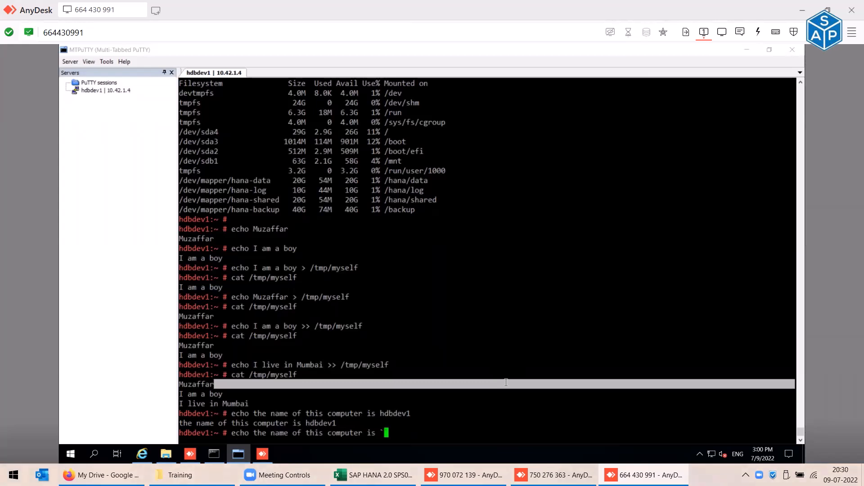
{"action": "type", "text": "hostname`"}
{"action": "key", "text": "Return"}
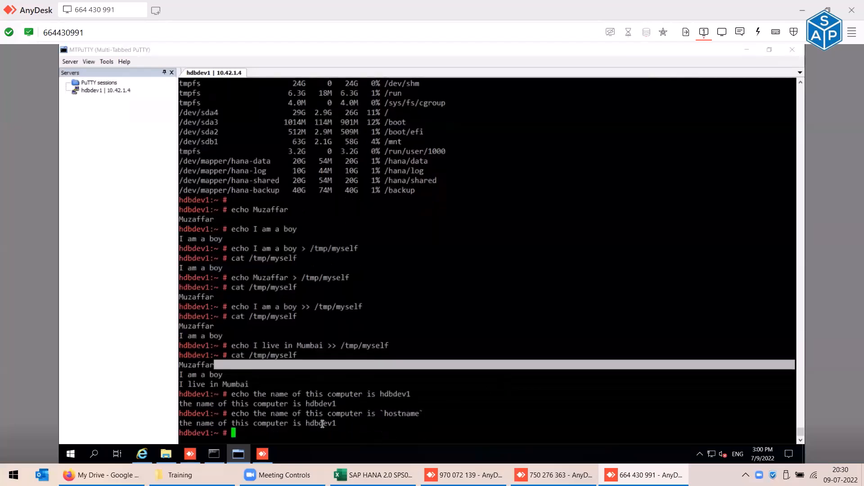
- Change the host name to a person's first name followed by -PC, and rerun the echo command containing `hostname`
{"action": "type", "text": "hostname AnandPC"}
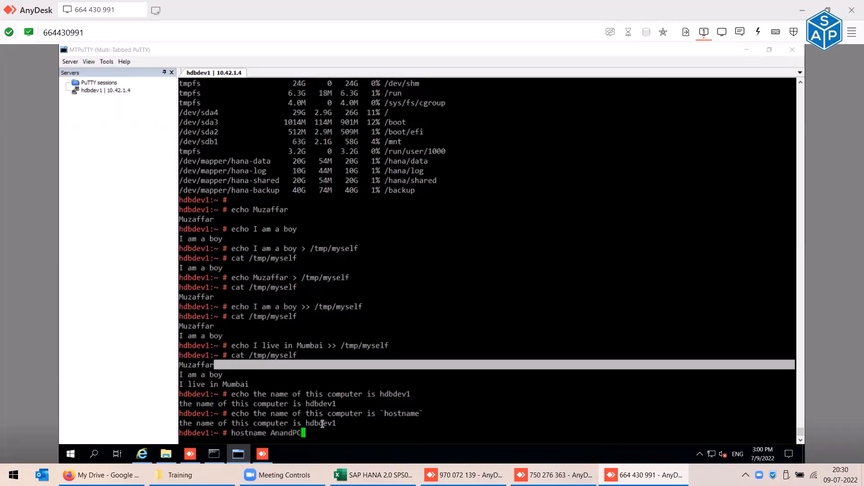
{"action": "key", "text": "Left"}
{"action": "key", "text": "Left"}
{"action": "type", "text": "-"}
{"action": "key", "text": "Return"}
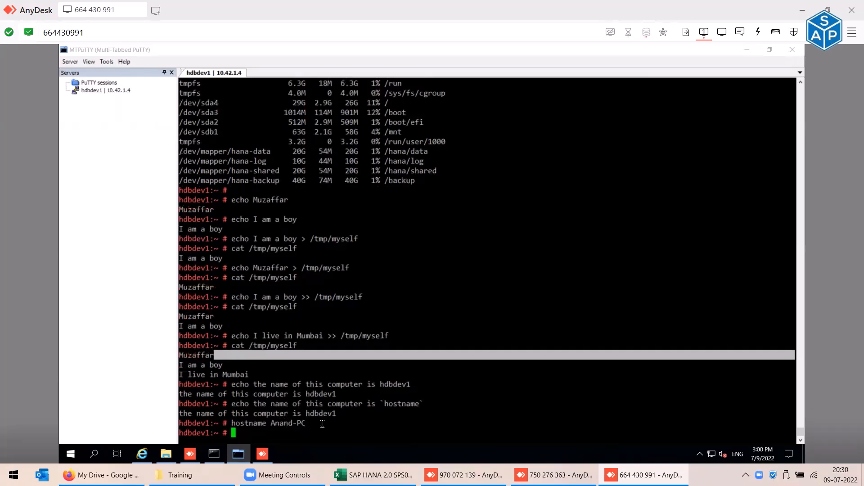
{"action": "key", "text": "Up"}
{"action": "key", "text": "Up"}
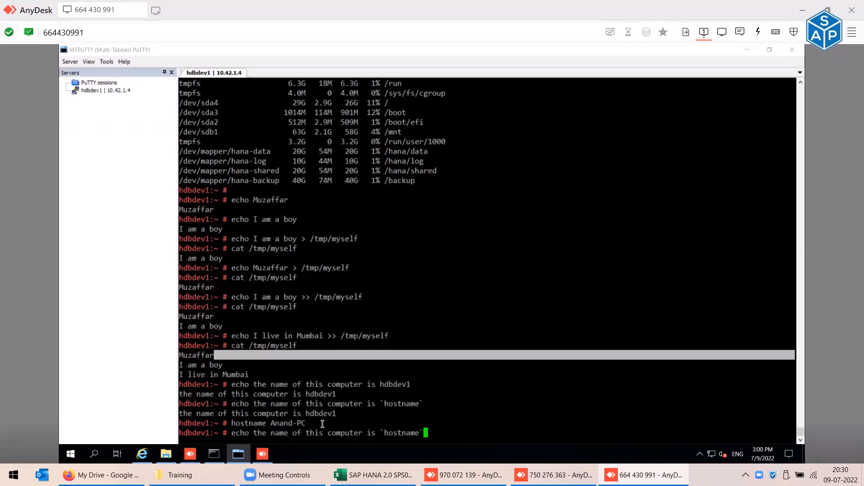
{"action": "key", "text": "Return"}
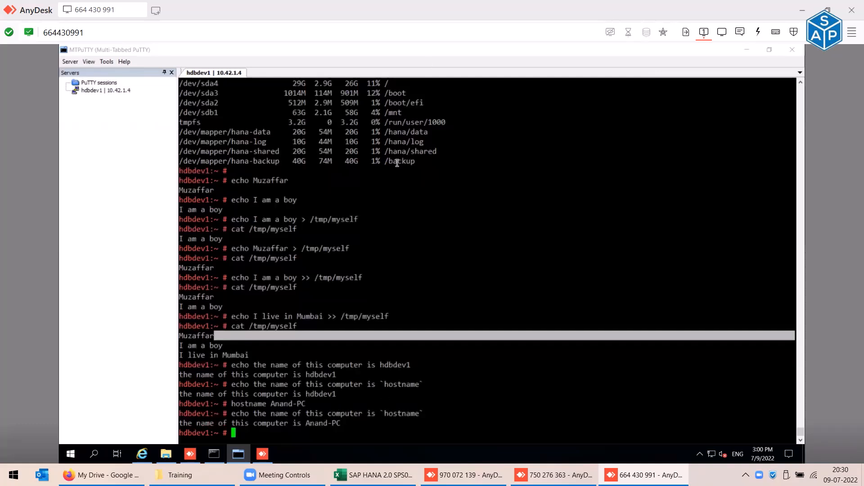
- Copy the backquoted blkid pipeline for hana-data from the earlier fstab echo command and run it on its own
{"action": "scroll", "coordinate": [415, 185], "scroll_direction": "up", "scroll_amount": 12}
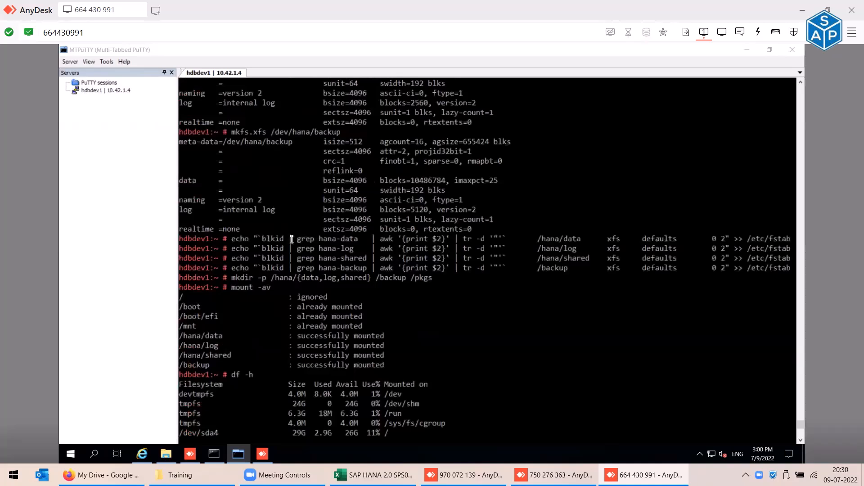
{"action": "left_click_drag", "start_coordinate": [255, 239], "coordinate": [511, 238]}
{"action": "left_click_drag", "start_coordinate": [262, 239], "coordinate": [504, 240]}
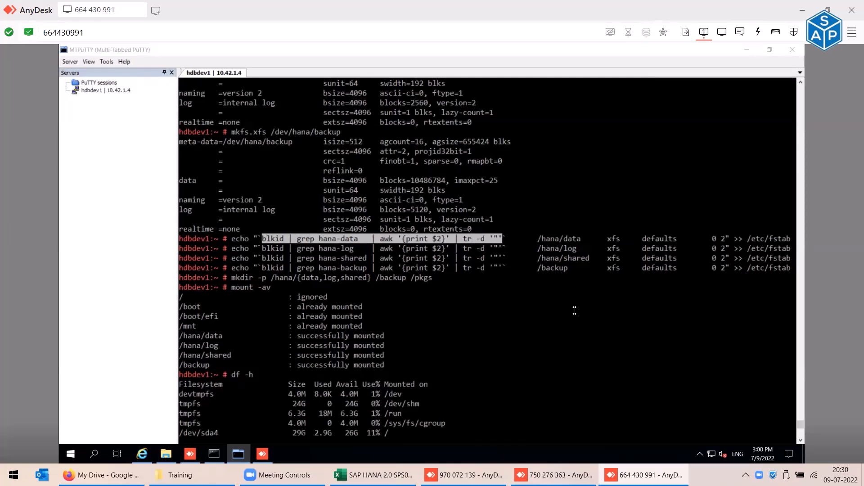
{"action": "right_click", "coordinate": [574, 311]}
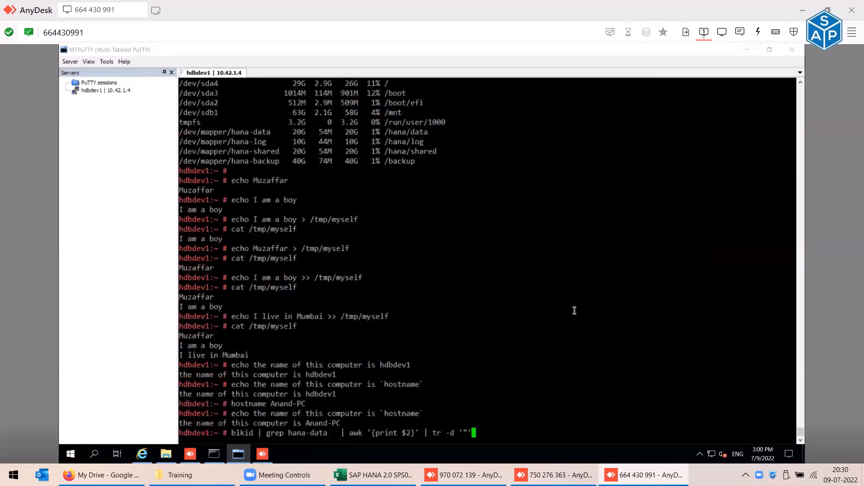
{"action": "key", "text": "Return"}
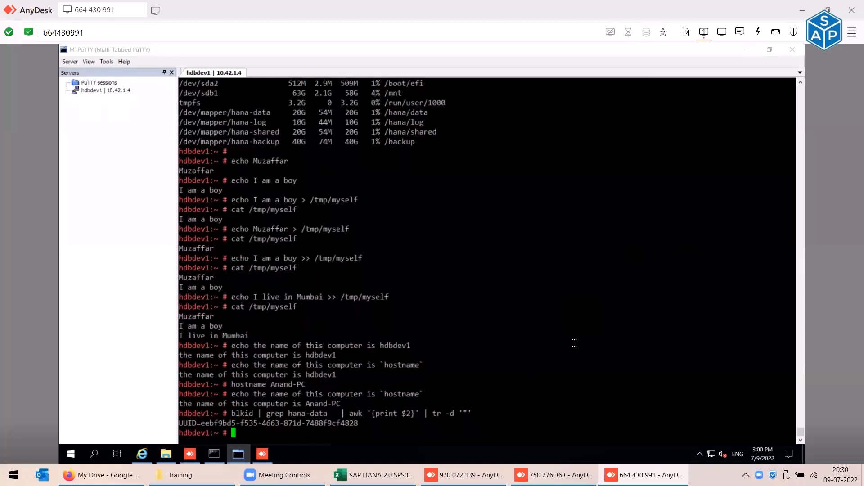
- Run blkid, run it again as blkid | grep hana-data, and highlight the hana-data name in the output
{"action": "type", "text": "blkid"}
{"action": "key", "text": "Return"}
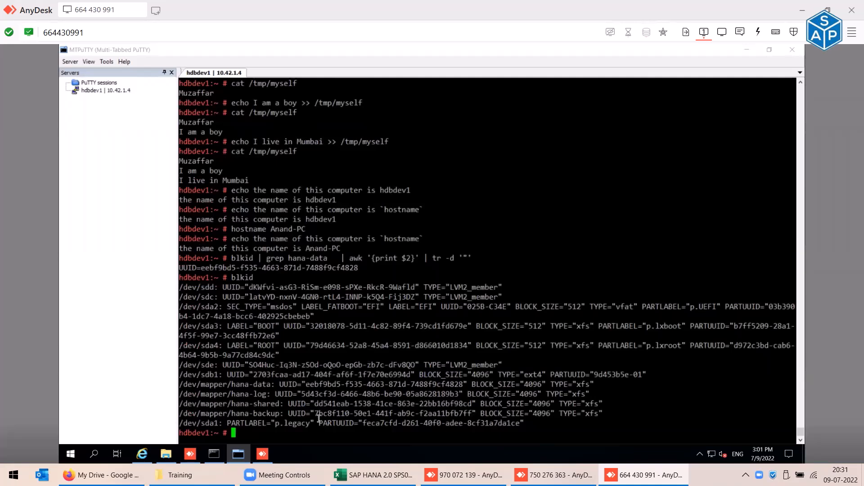
{"action": "left_click_drag", "start_coordinate": [267, 258], "coordinate": [327, 257]}
{"action": "left_click_drag", "start_coordinate": [234, 386], "coordinate": [269, 386]}
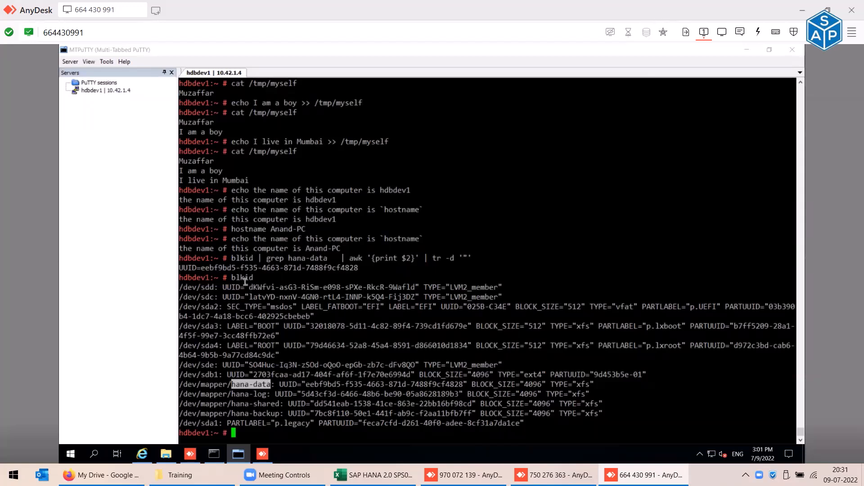
{"action": "left_click_drag", "start_coordinate": [233, 258], "coordinate": [327, 258]}
{"action": "right_click", "coordinate": [446, 224]}
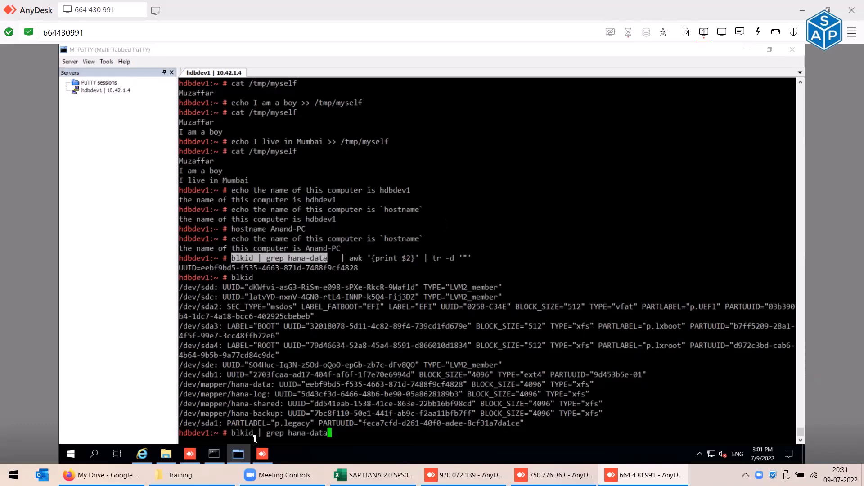
{"action": "key", "text": "Return"}
{"action": "left_click_drag", "start_coordinate": [232, 424], "coordinate": [280, 423]}
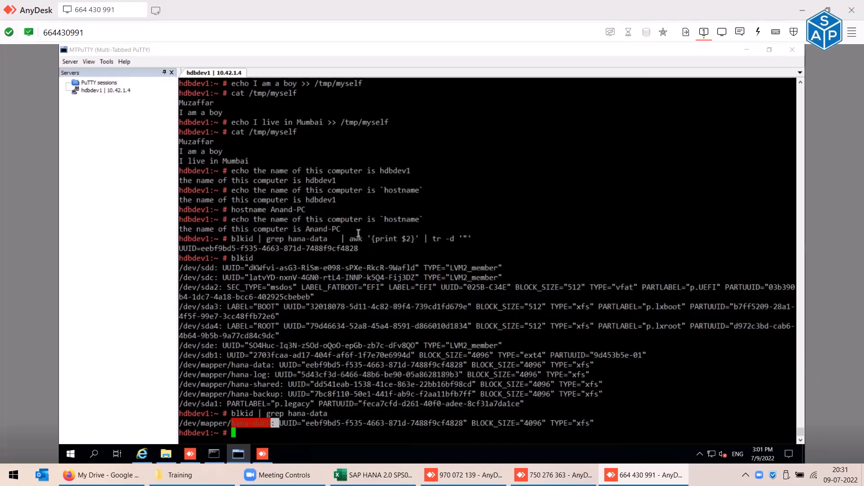
- Examine the awk filter, the second field with the hana-data UUID, and the append to /etc/fstab in the earlier echo command
{"action": "left_click", "coordinate": [372, 239]}
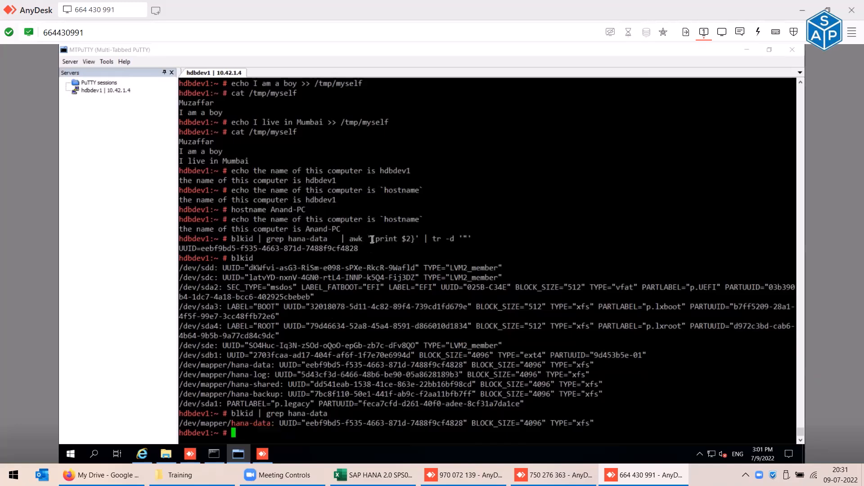
{"action": "left_click_drag", "start_coordinate": [372, 240], "coordinate": [349, 239]}
{"action": "left_click_drag", "start_coordinate": [280, 423], "coordinate": [463, 423]}
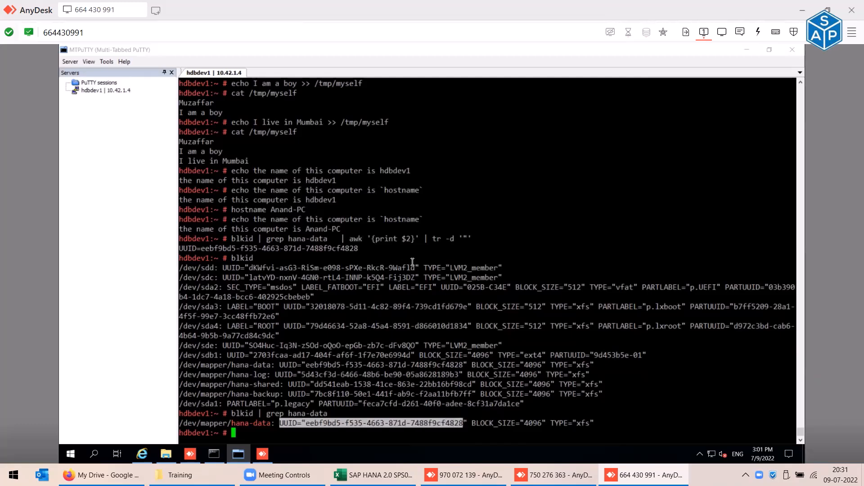
{"action": "left_click", "coordinate": [229, 238]}
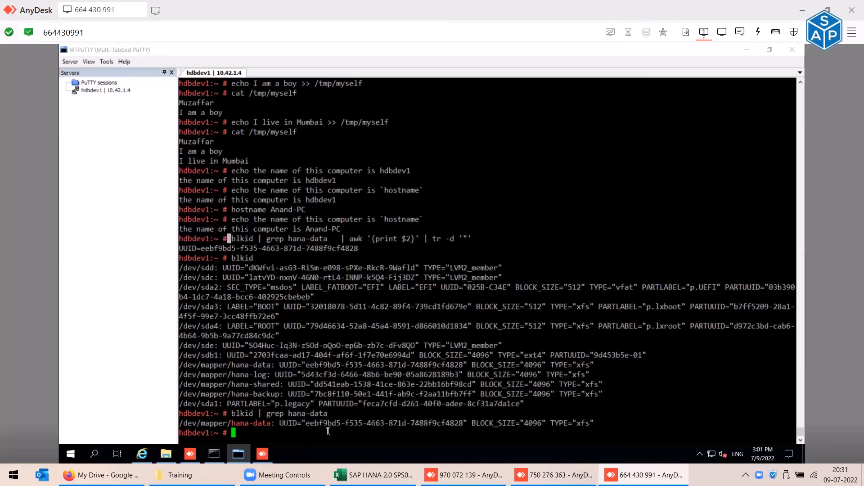
{"action": "left_click_drag", "start_coordinate": [283, 423], "coordinate": [468, 423]}
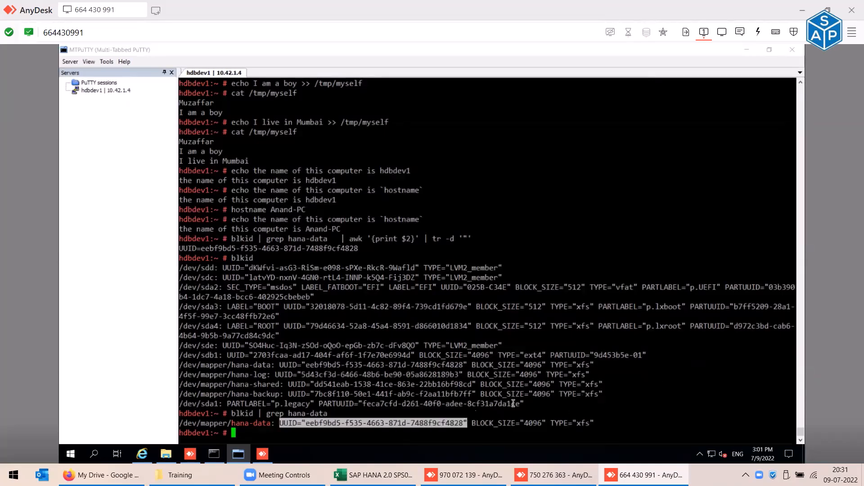
{"action": "scroll", "coordinate": [462, 407], "scroll_direction": "up", "scroll_amount": 6}
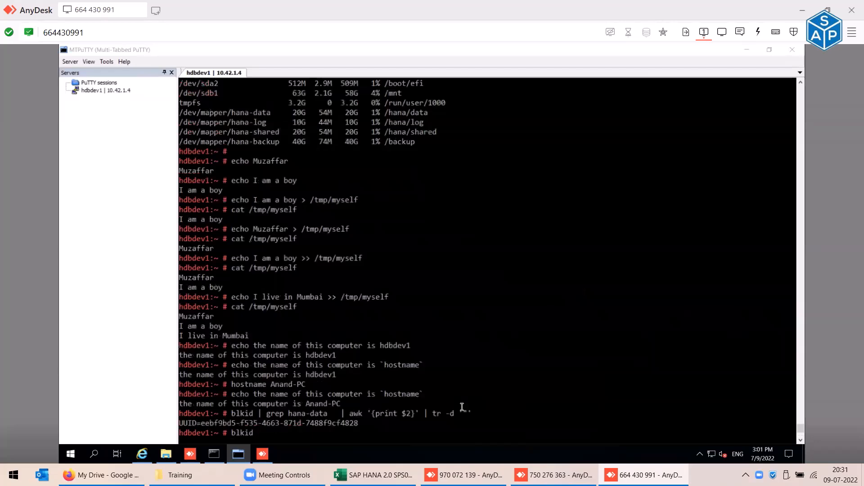
{"action": "scroll", "coordinate": [463, 407], "scroll_direction": "up", "scroll_amount": 6}
{"action": "scroll", "coordinate": [463, 407], "scroll_direction": "up", "scroll_amount": 6}
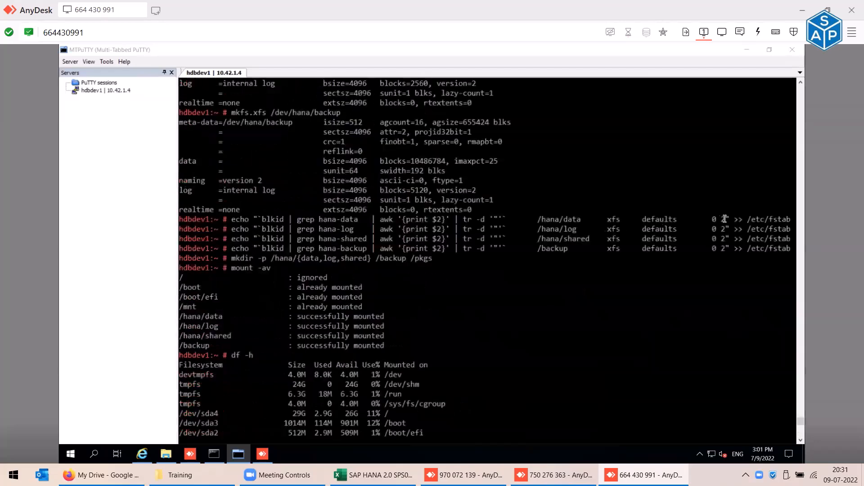
{"action": "left_click_drag", "start_coordinate": [735, 219], "coordinate": [798, 220]}
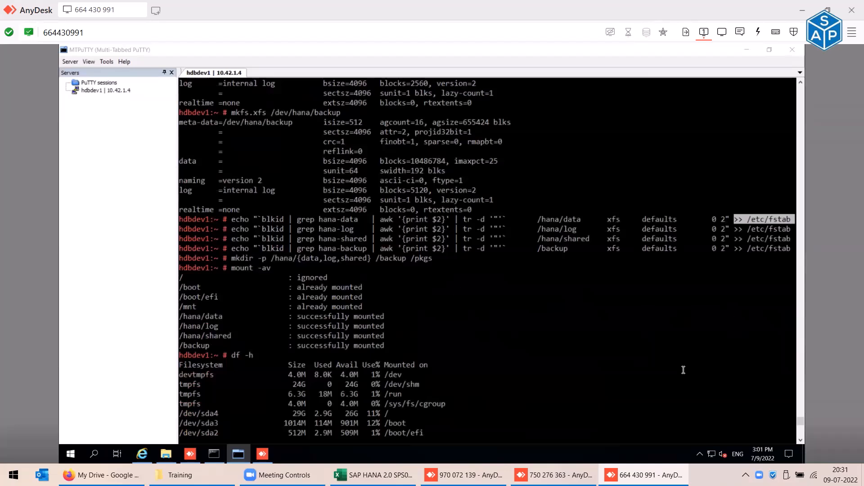
{"action": "scroll", "coordinate": [683, 370], "scroll_direction": "down", "scroll_amount": 4}
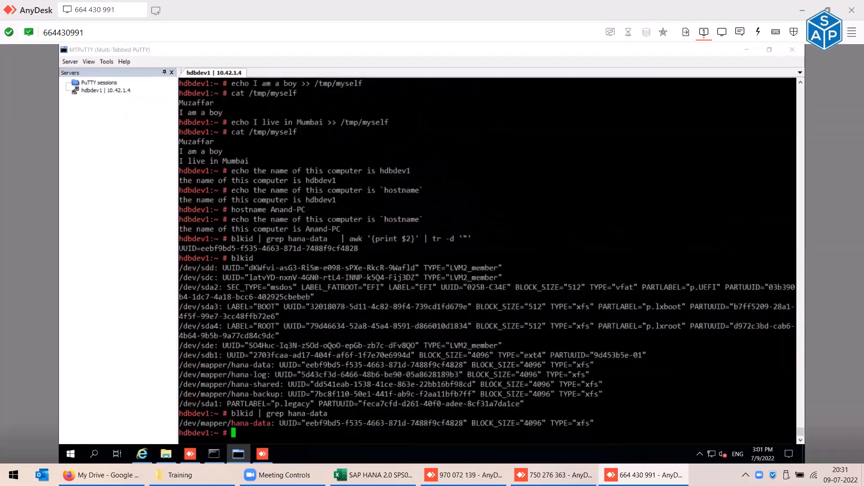
- Check the first remote desktop's terminal and the Configure filesystem commands on the workbook's OS sheet in Excel, returning to that desktop
{"action": "left_click", "coordinate": [464, 475]}
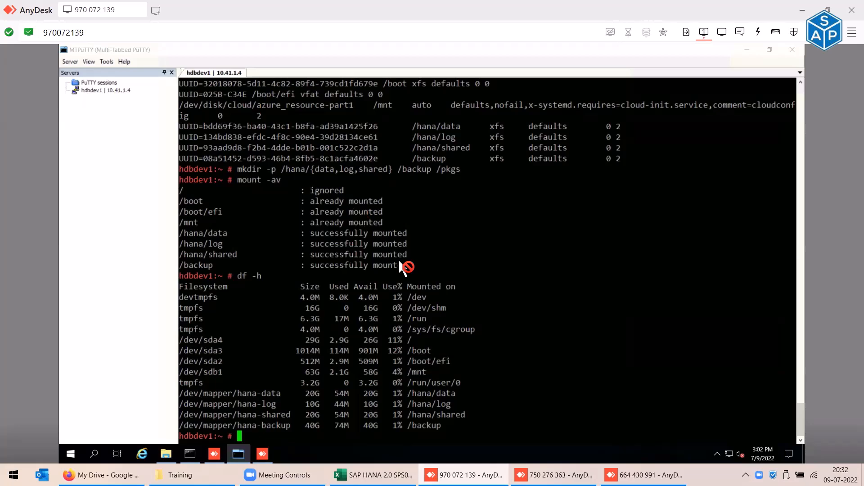
{"action": "left_click", "coordinate": [374, 475]}
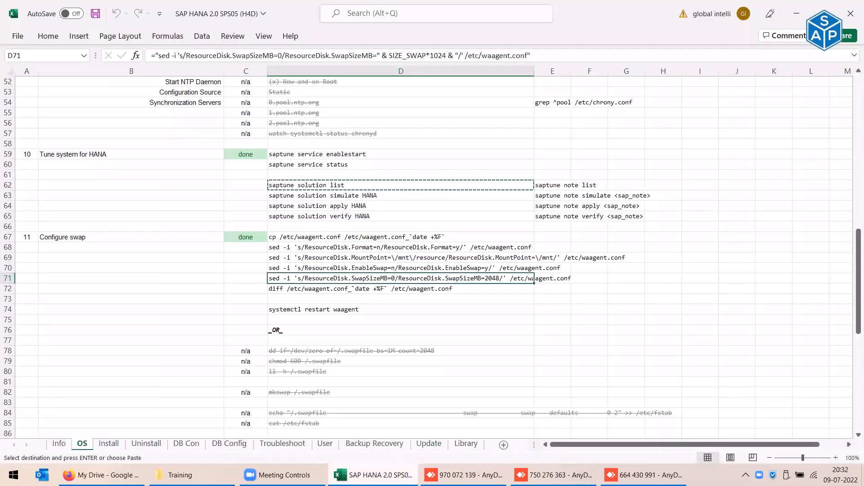
{"action": "scroll", "coordinate": [393, 328], "scroll_direction": "down", "scroll_amount": 3}
{"action": "scroll", "coordinate": [393, 329], "scroll_direction": "down", "scroll_amount": 9}
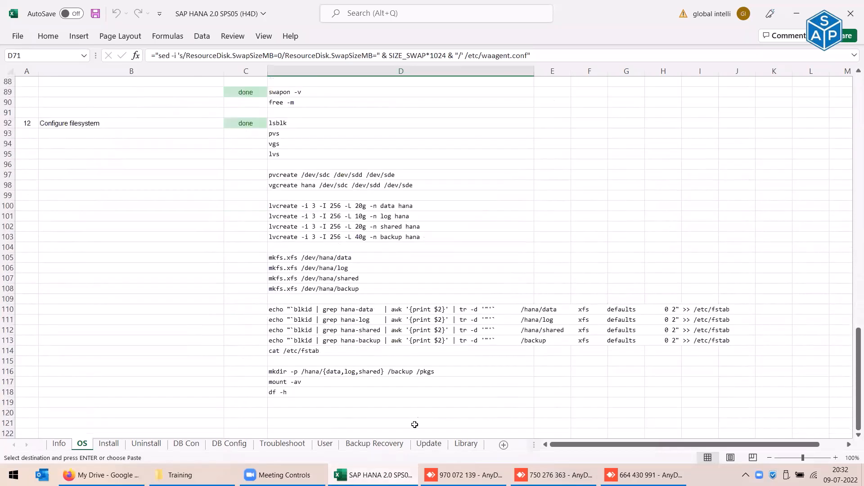
{"action": "mouse_move", "coordinate": [374, 475]}
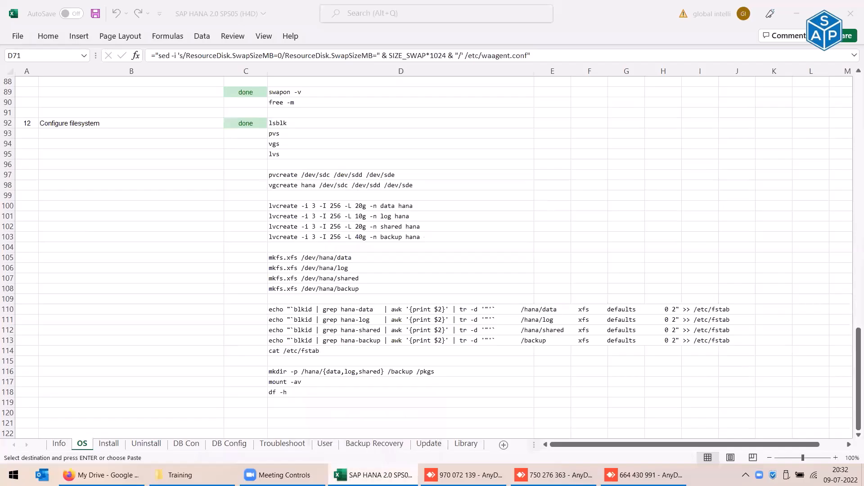
{"action": "left_click", "coordinate": [464, 475]}
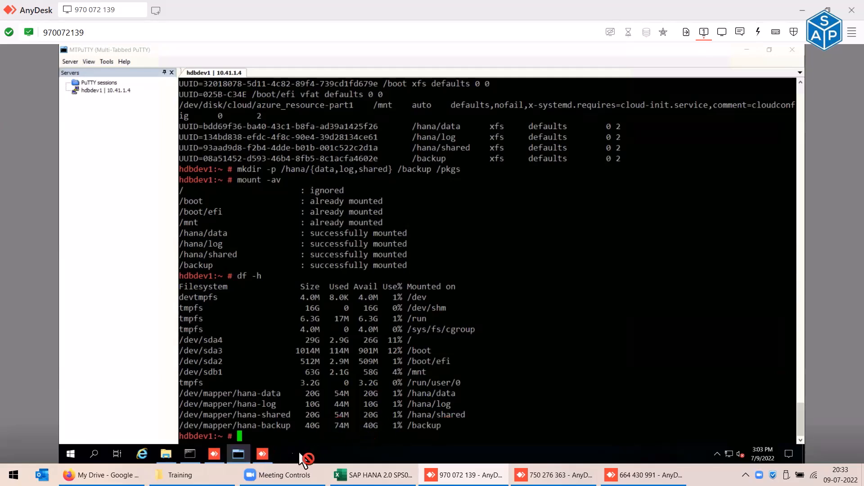
- Switch to the second remote desktop, dismiss the PuTTY fatal errors and close both disconnected hdbdev1 sessions
{"action": "mouse_move", "coordinate": [553, 475]}
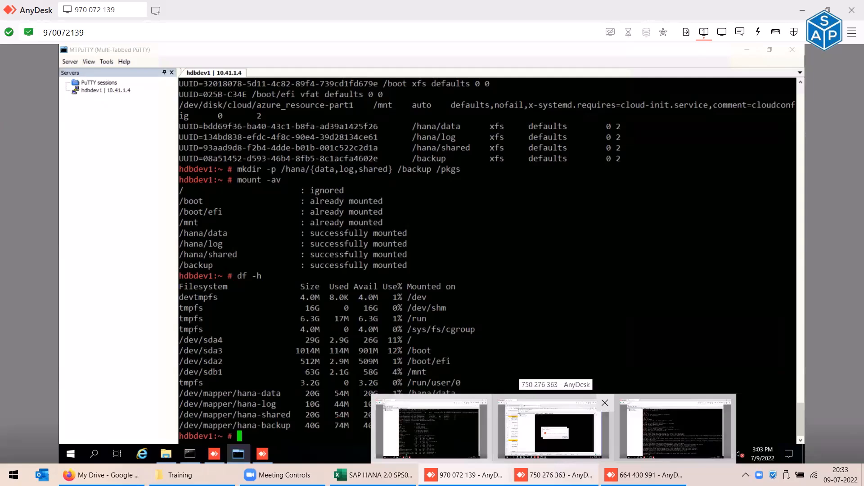
{"action": "left_click", "coordinate": [554, 450]}
{"action": "left_click", "coordinate": [521, 301]}
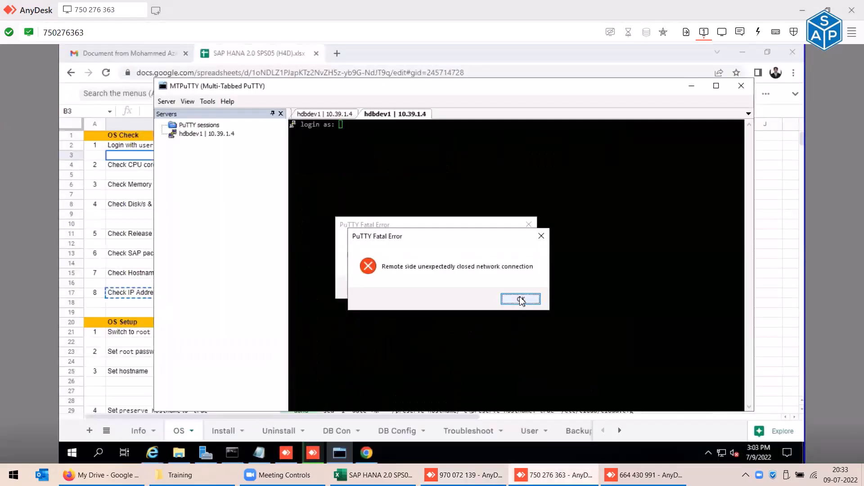
{"action": "left_click", "coordinate": [519, 298]}
{"action": "left_click", "coordinate": [504, 287]}
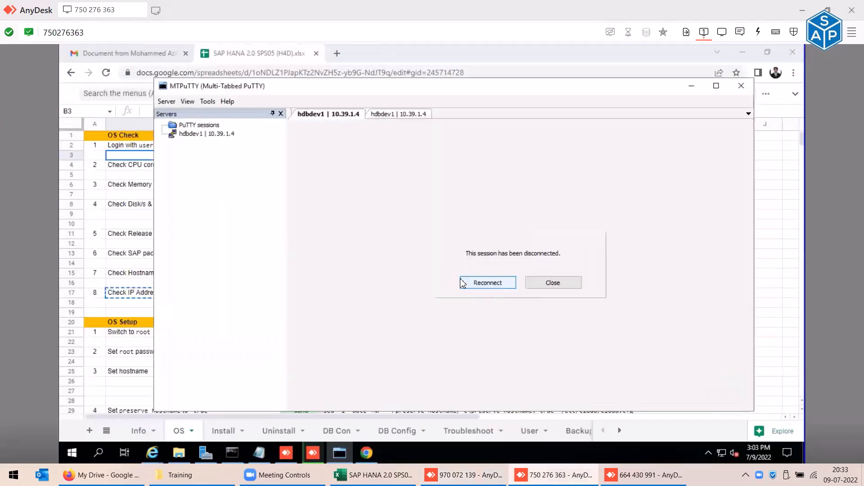
{"action": "left_click", "coordinate": [539, 283]}
{"action": "left_click", "coordinate": [540, 284]}
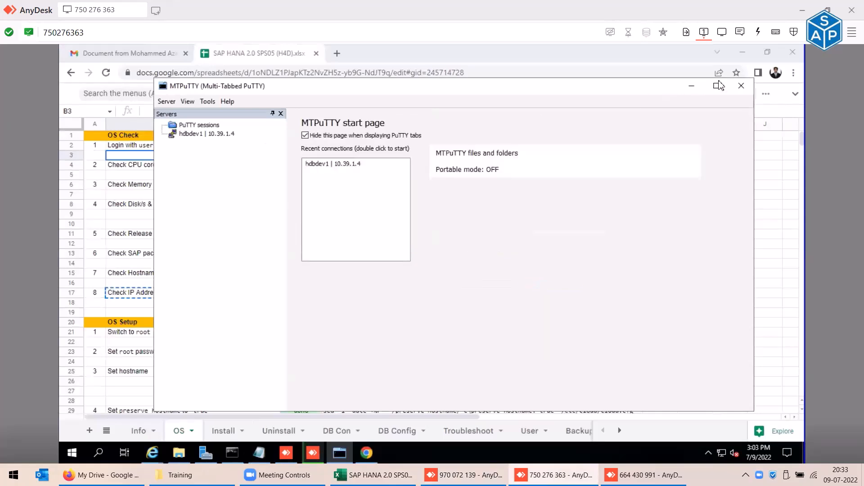
- Maximize MTPuTTY, open a new session to hdbdev1 at 10.39.1.4, and bring up the OS sheet in Chrome
{"action": "left_click", "coordinate": [719, 85]}
{"action": "double_click", "coordinate": [124, 97]}
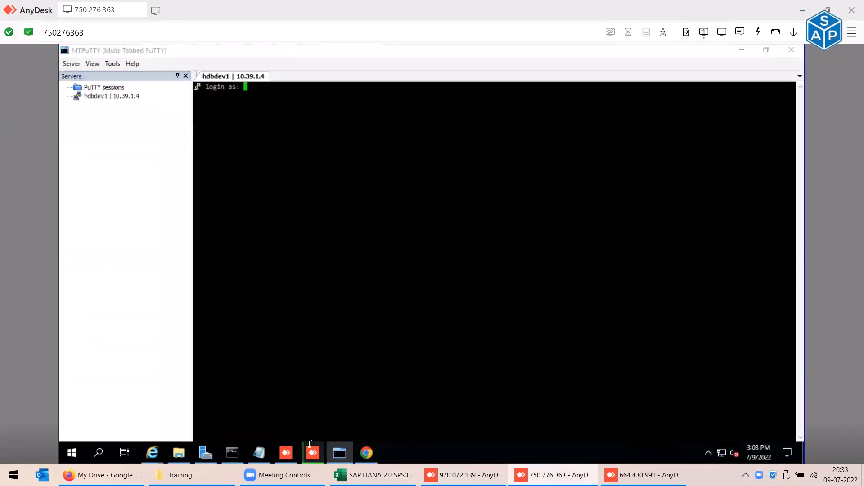
{"action": "left_click", "coordinate": [366, 452]}
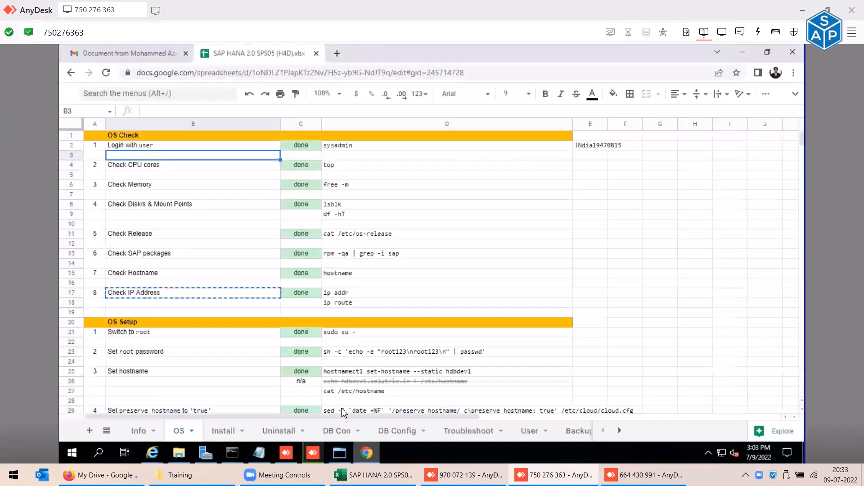
- Copy the sysadmin user name from the OS sheet's OS Check section and submit it at the hdbdev1 login prompt
{"action": "left_click", "coordinate": [352, 147]}
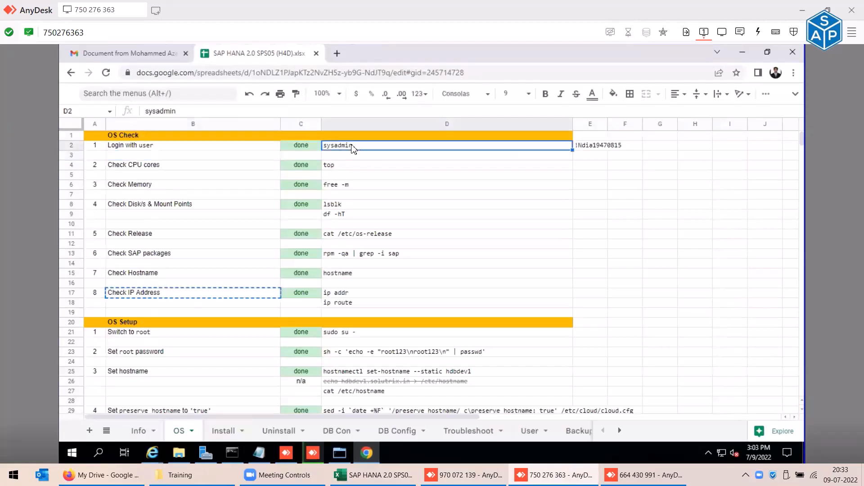
{"action": "key", "text": "ctrl+c"}
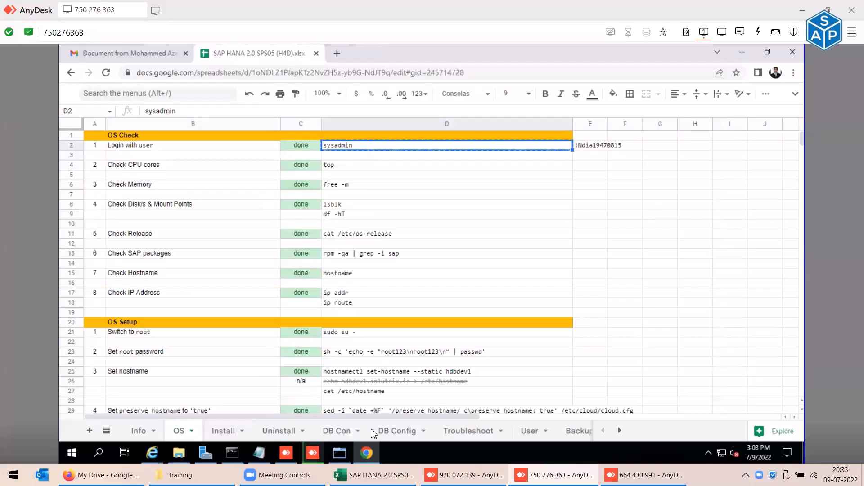
{"action": "left_click", "coordinate": [339, 452]}
{"action": "right_click", "coordinate": [374, 148]}
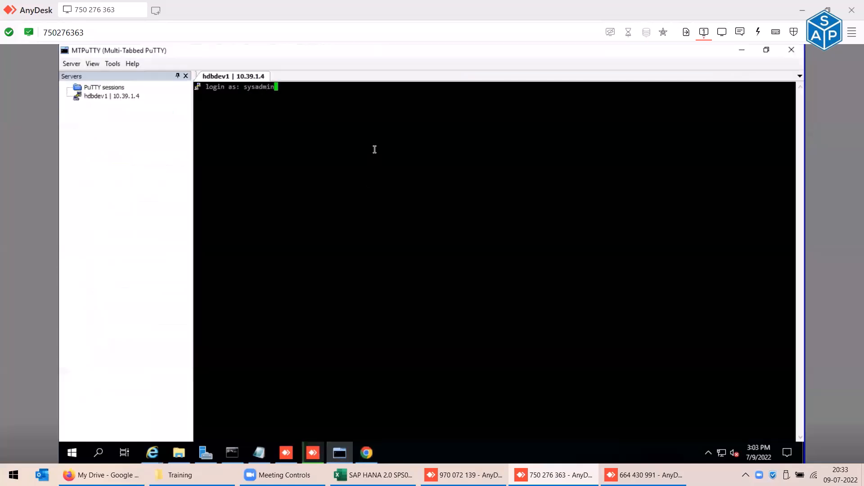
{"action": "key", "text": "Return"}
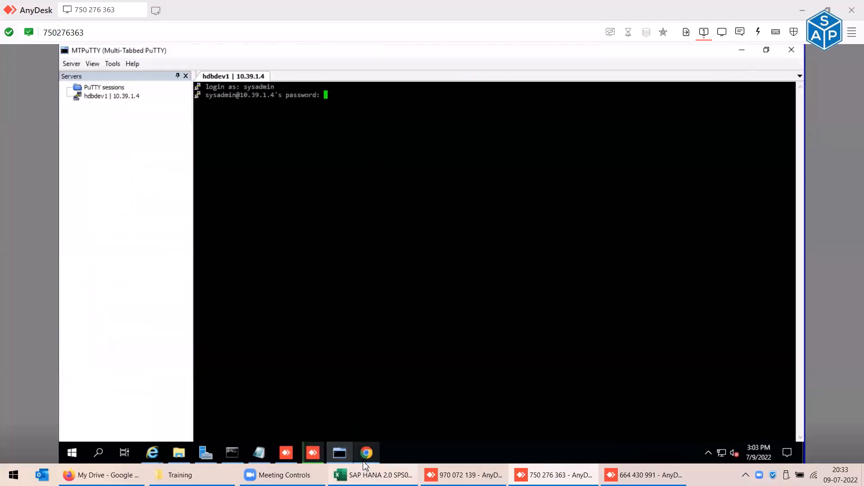
- Copy the account password from the OS sheet and submit it in the terminal to complete the hdbdev1 login
{"action": "left_click", "coordinate": [366, 452]}
{"action": "left_click", "coordinate": [582, 146]}
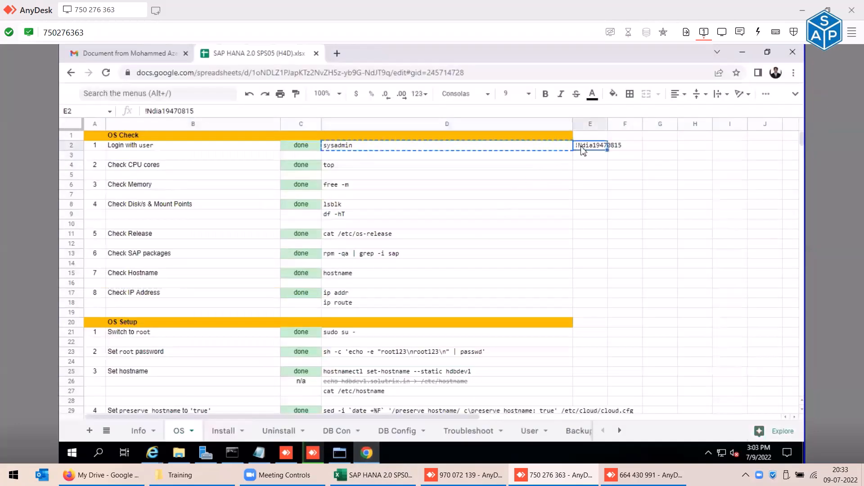
{"action": "key", "text": "ctrl+c"}
{"action": "left_click", "coordinate": [339, 453]}
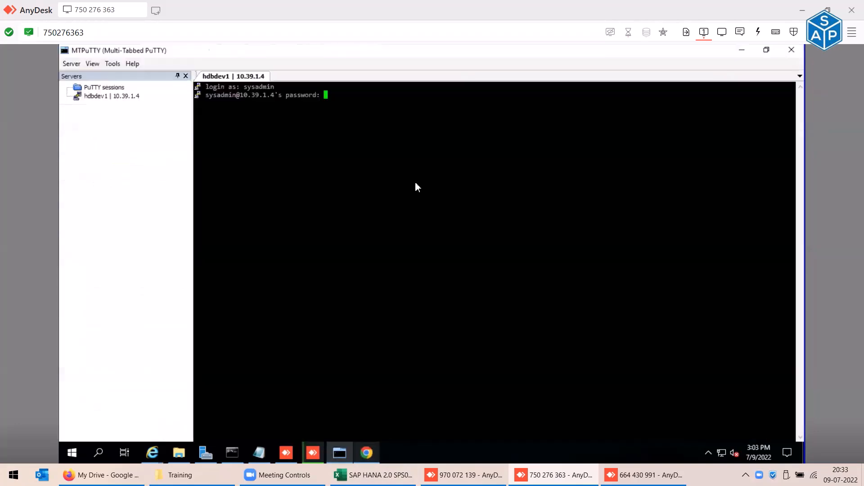
{"action": "right_click", "coordinate": [420, 157]}
{"action": "key", "text": "Return"}
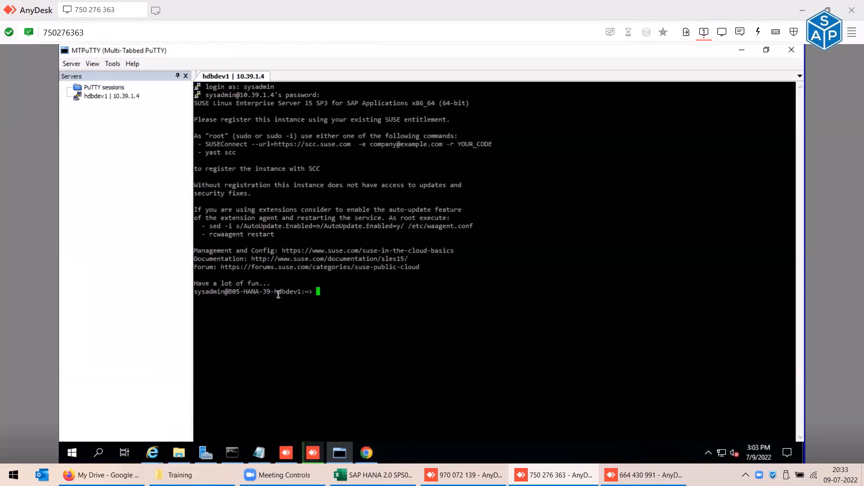
- Review the OS Check and OS Setup commands on the OS sheet in Chrome
{"action": "left_click", "coordinate": [367, 451]}
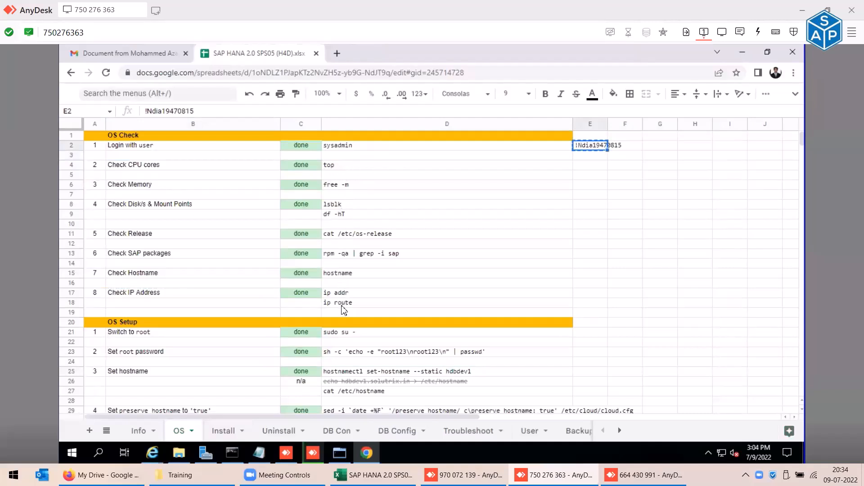
{"action": "left_click", "coordinate": [116, 326]}
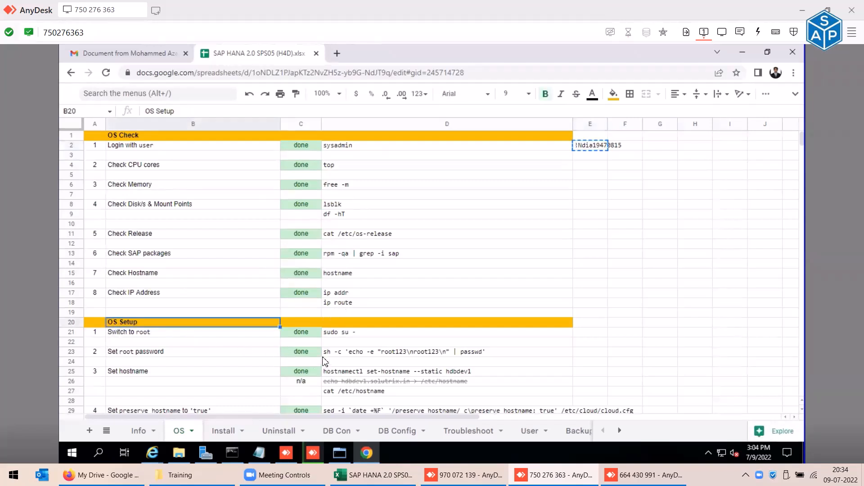
{"action": "scroll", "coordinate": [324, 361], "scroll_direction": "down", "scroll_amount": 1}
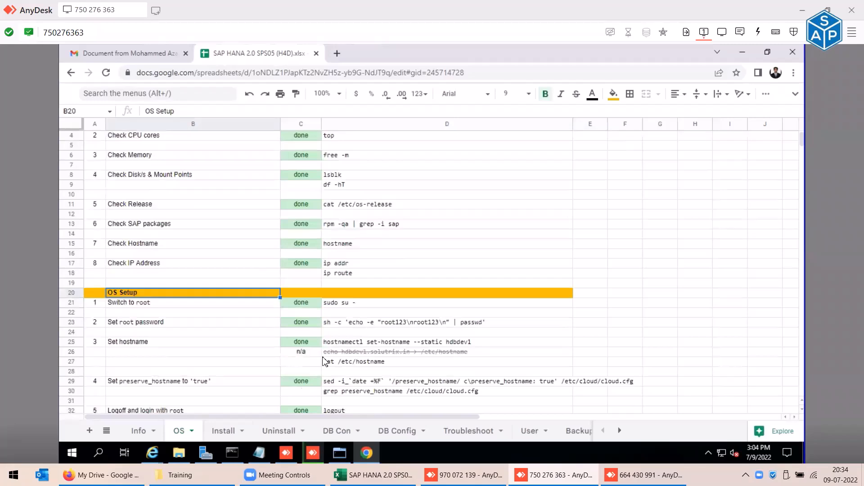
{"action": "scroll", "coordinate": [325, 361], "scroll_direction": "down", "scroll_amount": 3}
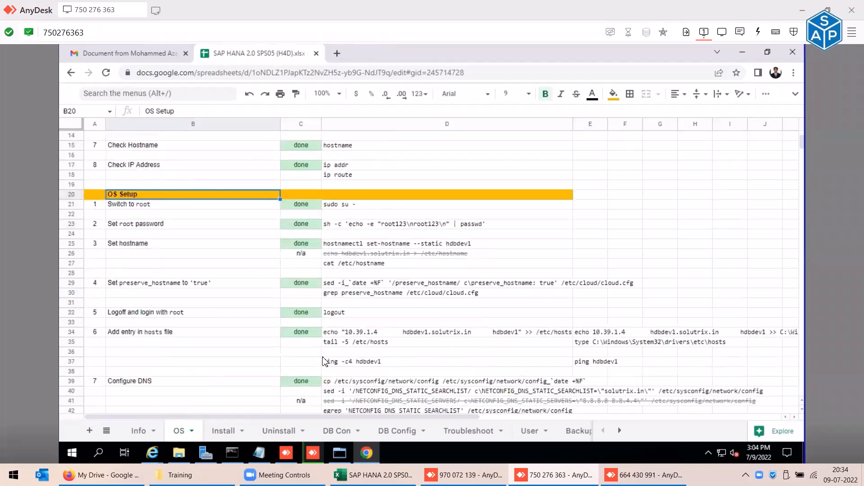
{"action": "scroll", "coordinate": [325, 361], "scroll_direction": "up", "scroll_amount": 4}
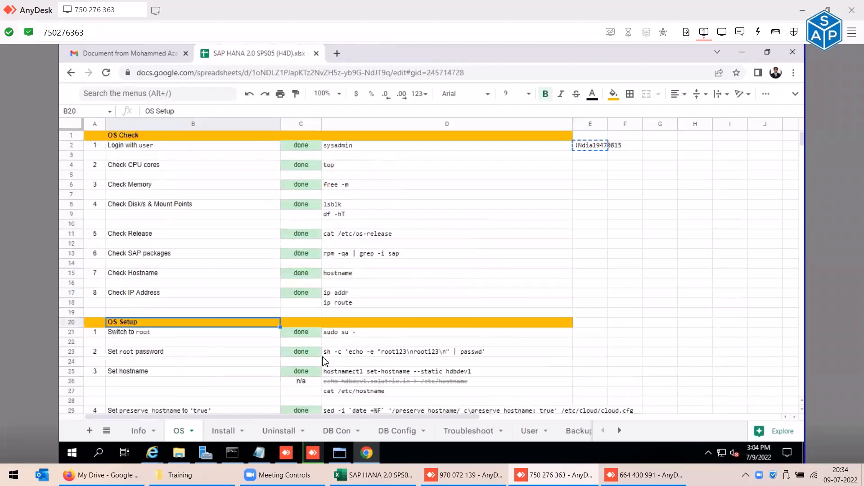
- Check the other AnyDesk sessions, return to the first remote desktop and minimize the incoming connection window there
{"action": "left_click", "coordinate": [464, 475]}
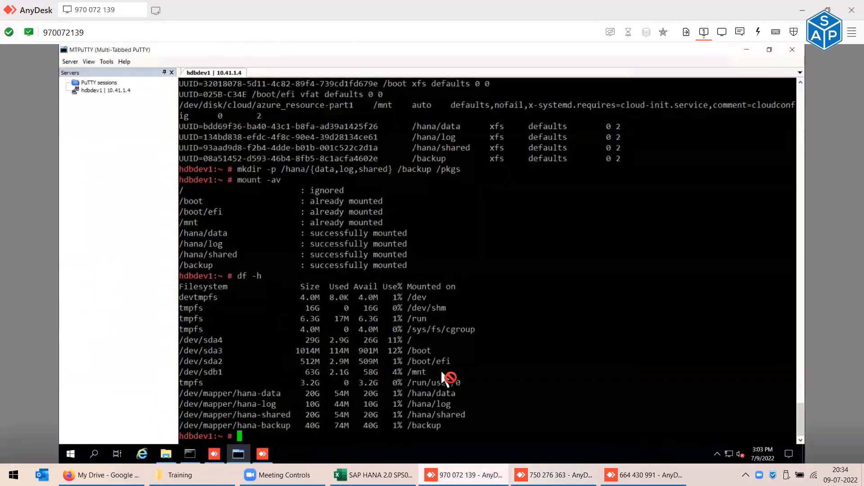
{"action": "left_click", "coordinate": [554, 475]}
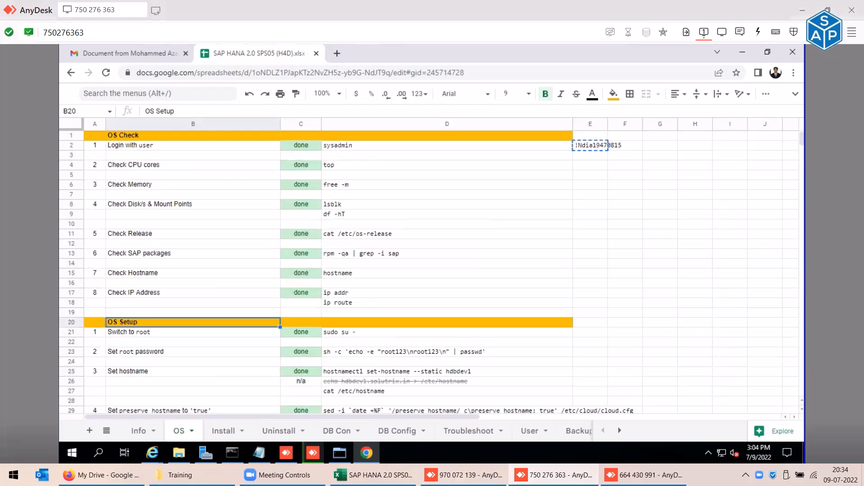
{"action": "left_click", "coordinate": [644, 475]}
{"action": "left_click", "coordinate": [464, 475]}
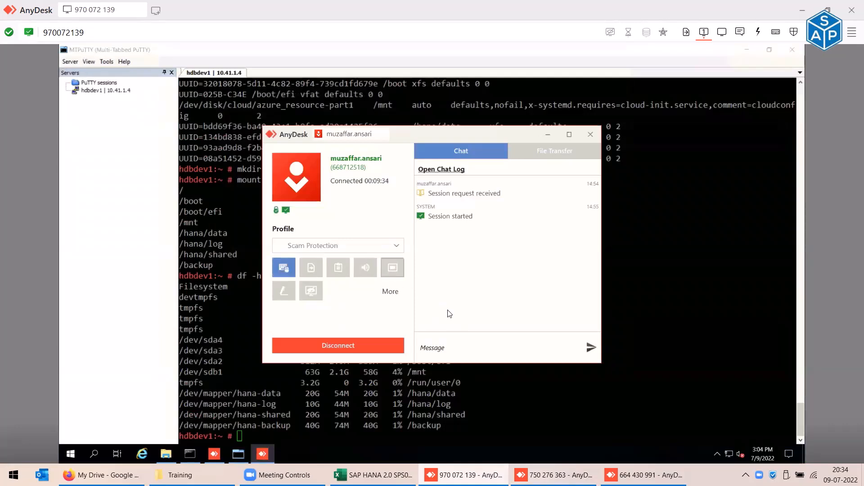
{"action": "left_click", "coordinate": [548, 136]}
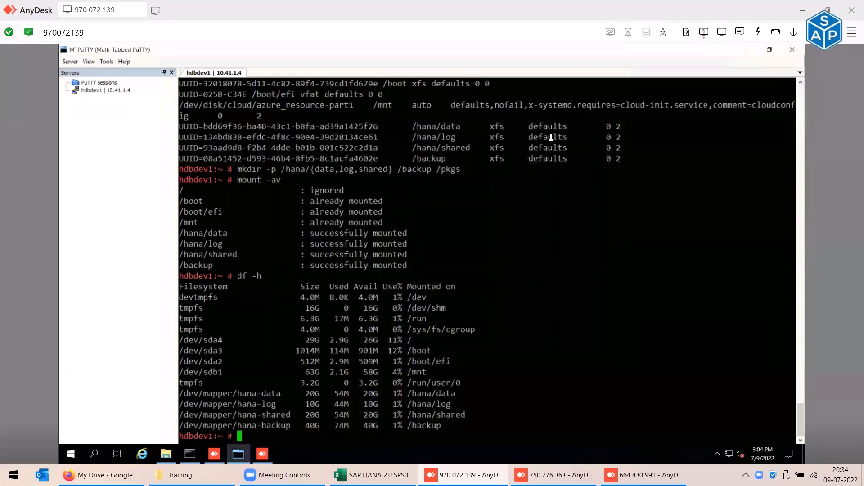
- Open Disk Management on the first remote desktop and maximize its window
{"action": "left_click", "coordinate": [71, 455]}
{"action": "right_click", "coordinate": [71, 455]}
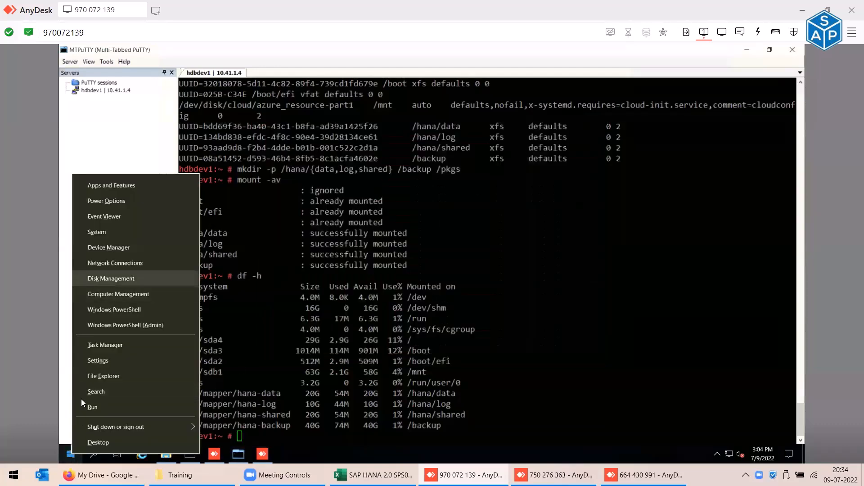
{"action": "left_click", "coordinate": [104, 278]}
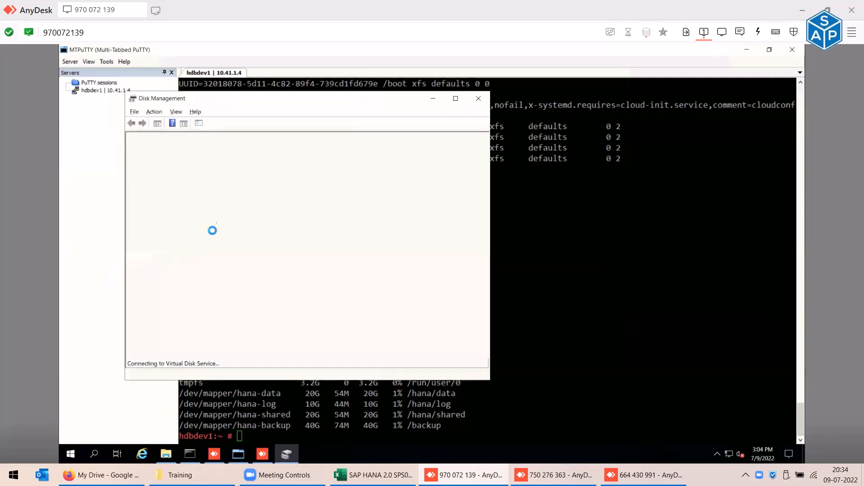
{"action": "left_click", "coordinate": [455, 103]}
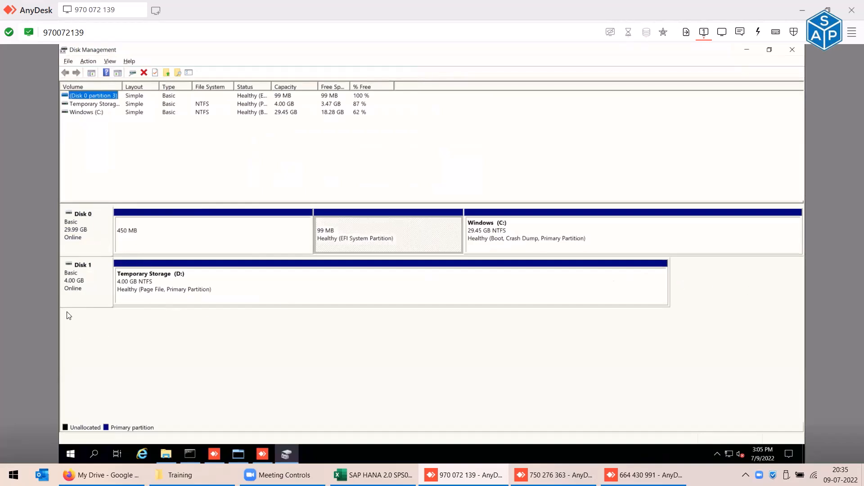
- Examine Disk 0, Disk 1 and the options for the Temporary Storage (D:) volume, and close Disk Management
{"action": "left_click", "coordinate": [88, 219]}
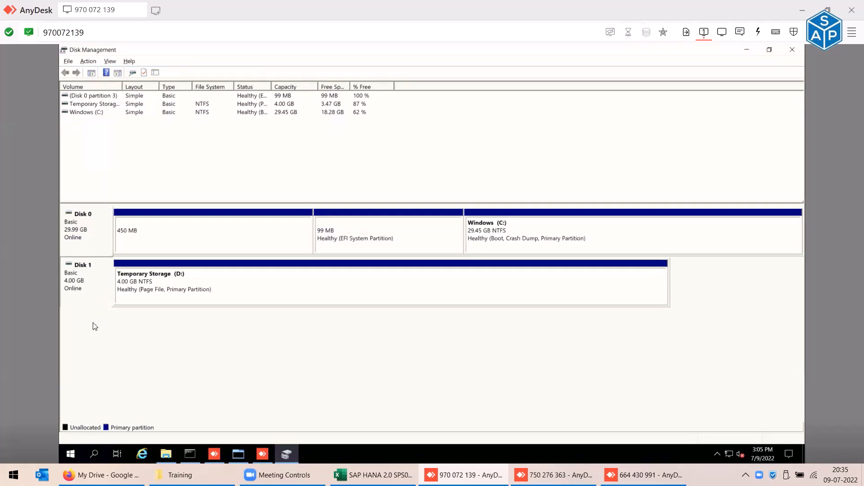
{"action": "right_click", "coordinate": [96, 276]}
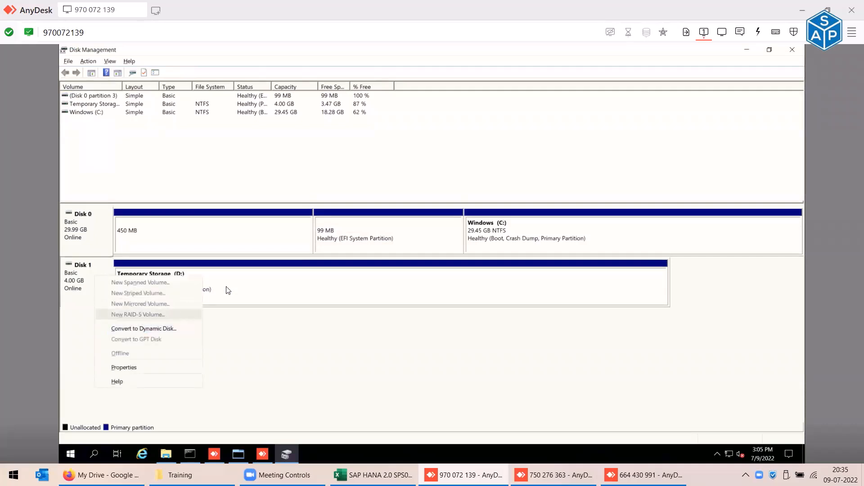
{"action": "left_click", "coordinate": [259, 286]}
{"action": "right_click", "coordinate": [259, 285]}
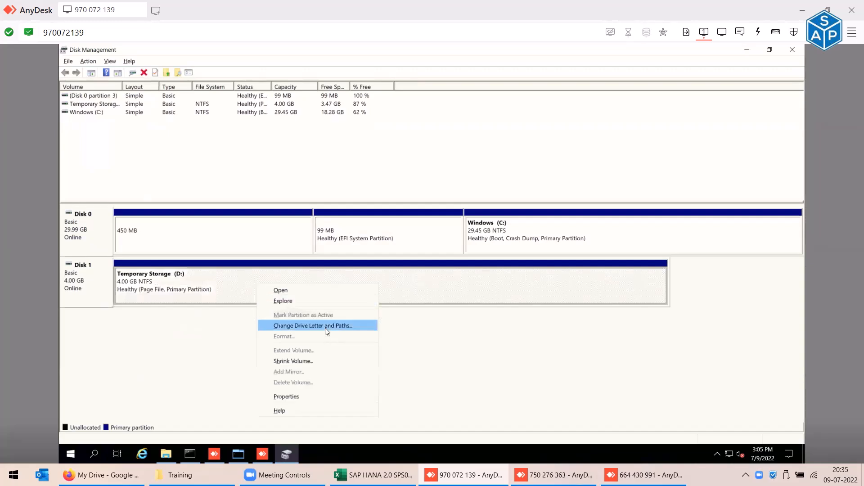
{"action": "left_click", "coordinate": [794, 51]}
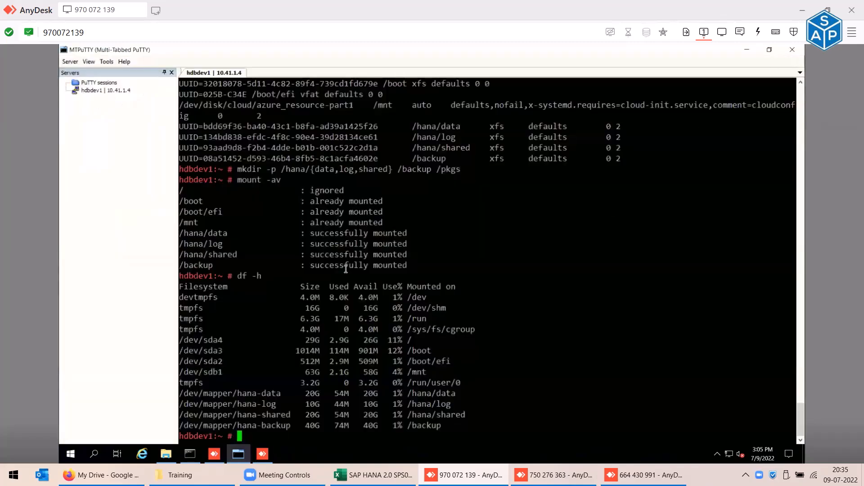
- Clear the hdbdev1 terminal and list the block devices with lsblk
{"action": "key", "text": "ctrl+l"}
{"action": "type", "text": "lsblk"}
{"action": "key", "text": "Return"}
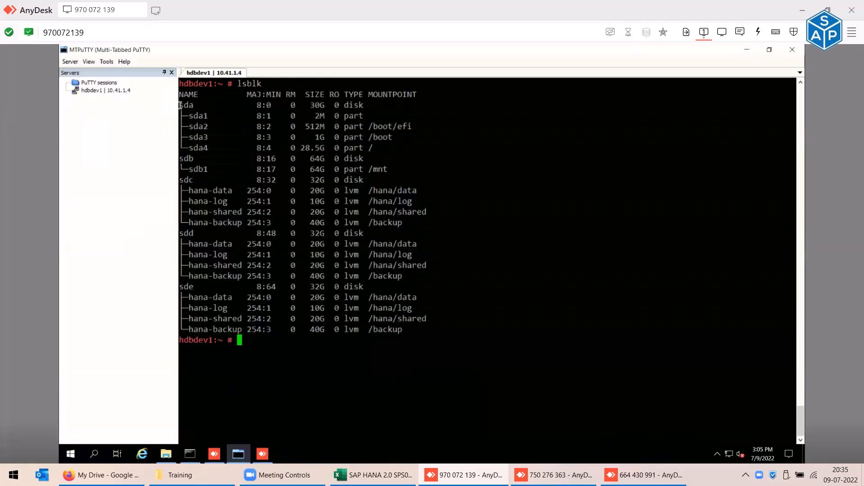
- Examine the disks sda, sdb, sdc, sdd and sde and the hana logical volumes in the lsblk output
{"action": "left_click_drag", "start_coordinate": [180, 105], "coordinate": [363, 104]}
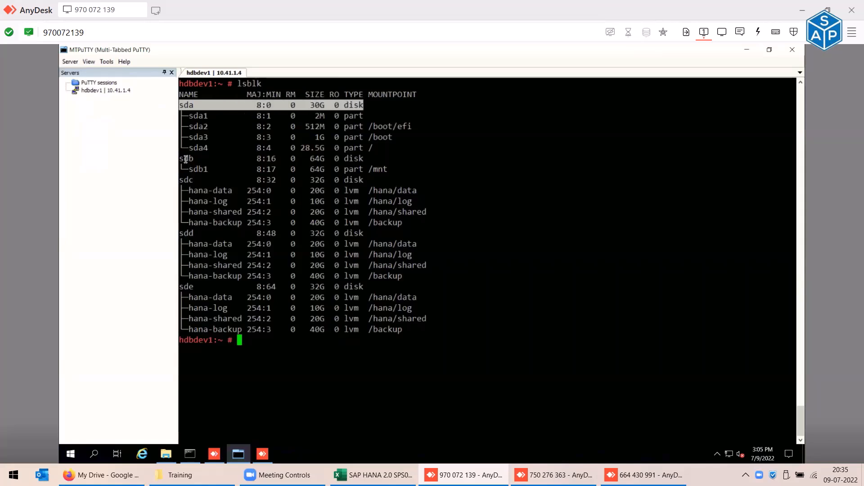
{"action": "left_click_drag", "start_coordinate": [181, 158], "coordinate": [214, 158]}
{"action": "left_click_drag", "start_coordinate": [305, 160], "coordinate": [363, 159]}
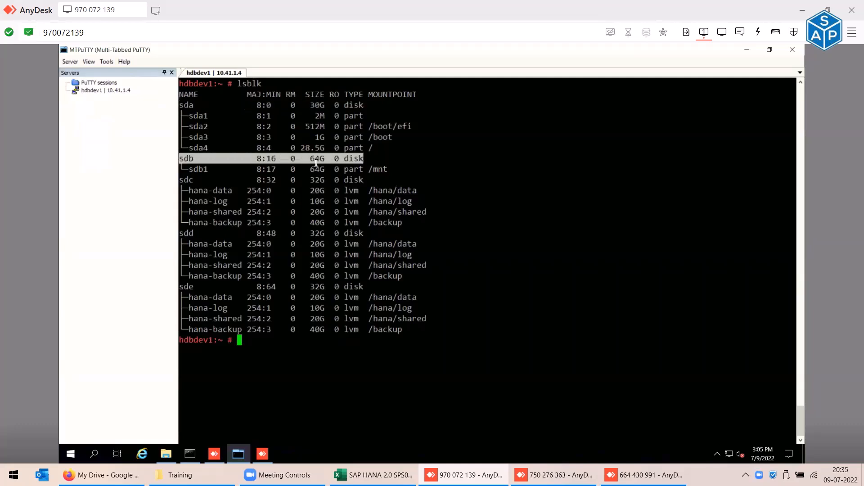
{"action": "left_click_drag", "start_coordinate": [181, 180], "coordinate": [198, 179]}
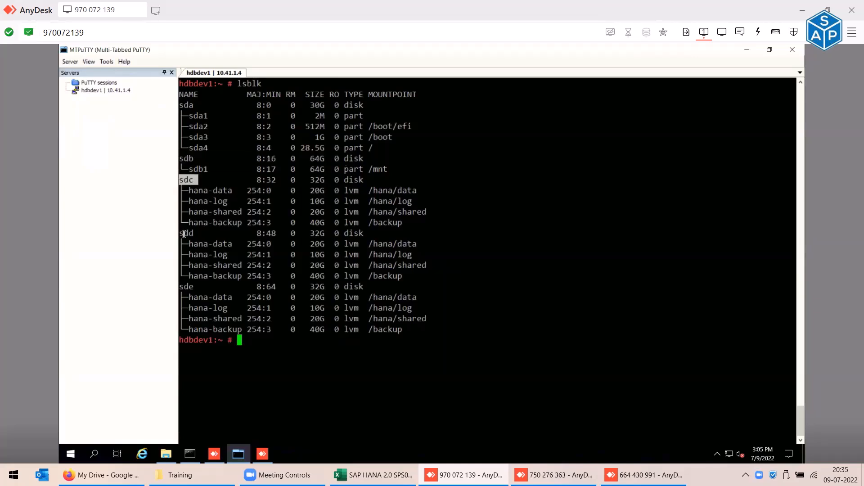
{"action": "left_click_drag", "start_coordinate": [181, 233], "coordinate": [194, 233]}
{"action": "left_click_drag", "start_coordinate": [180, 286], "coordinate": [198, 286]}
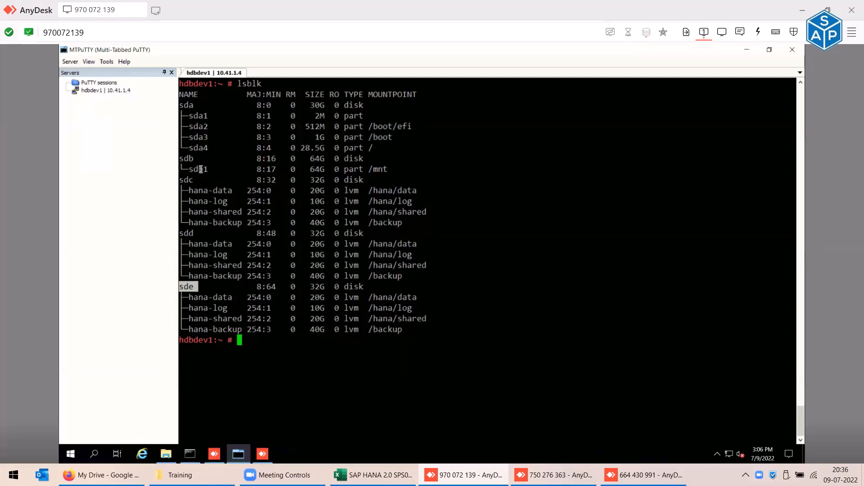
{"action": "left_click", "coordinate": [191, 180]}
{"action": "left_click_drag", "start_coordinate": [185, 179], "coordinate": [193, 180]}
{"action": "left_click", "coordinate": [195, 202]}
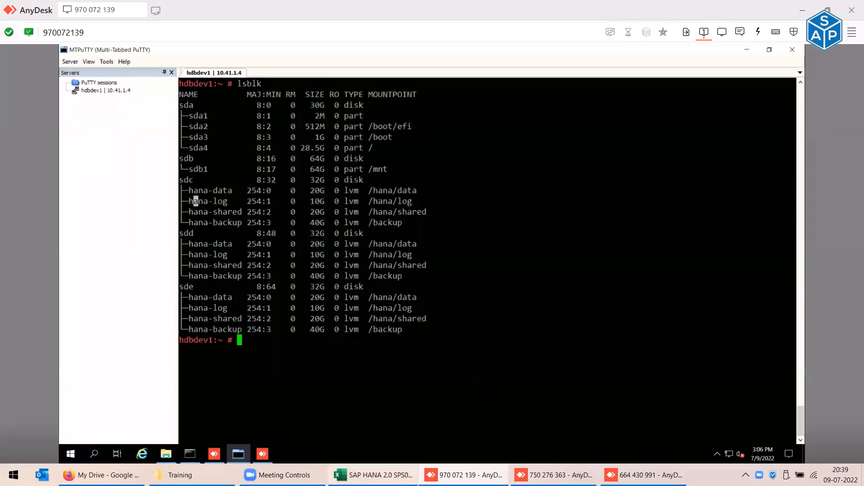
- Switch to Excel, check pvs among the Configure filesystem commands, and review the Informative Reading entries on the Library sheet
{"action": "left_click", "coordinate": [374, 475]}
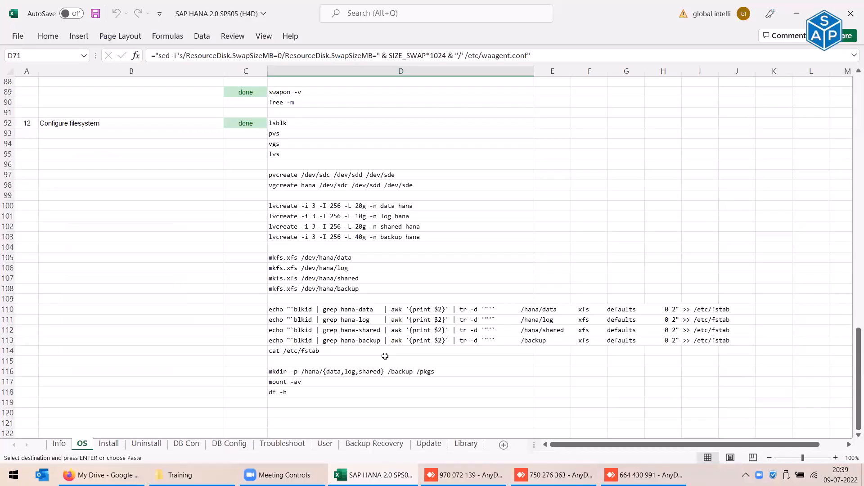
{"action": "left_click", "coordinate": [297, 135]}
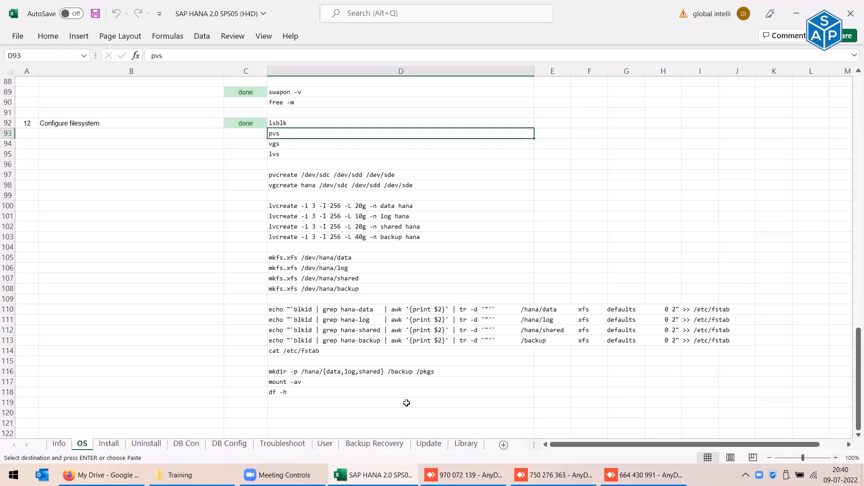
{"action": "left_click", "coordinate": [466, 445]}
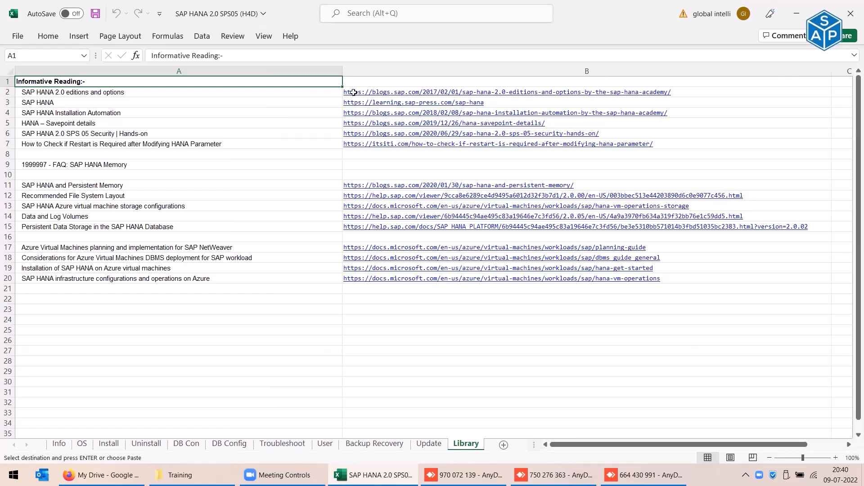
{"action": "left_click", "coordinate": [113, 91]}
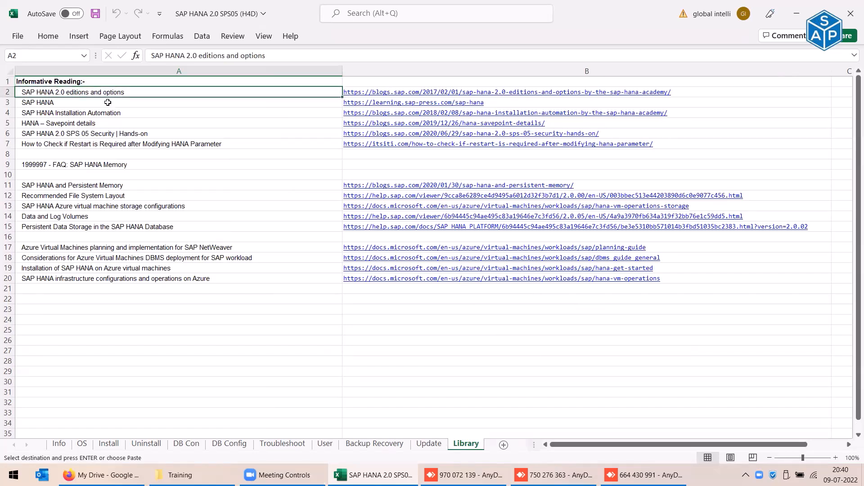
{"action": "left_click", "coordinate": [107, 102]}
{"action": "left_click", "coordinate": [101, 114]}
{"action": "left_click", "coordinate": [98, 133]}
{"action": "left_click", "coordinate": [81, 82]}
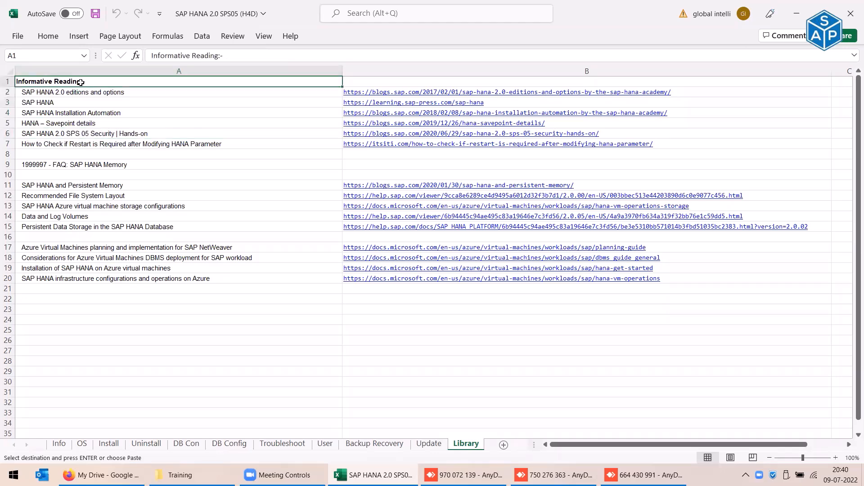
- Search the Library sheet for "sm" and dismiss the search
{"action": "key", "text": "ctrl+f"}
{"action": "type", "text": "sm"}
{"action": "key", "text": "Return"}
{"action": "key", "text": "Return"}
{"action": "key", "text": "Escape"}
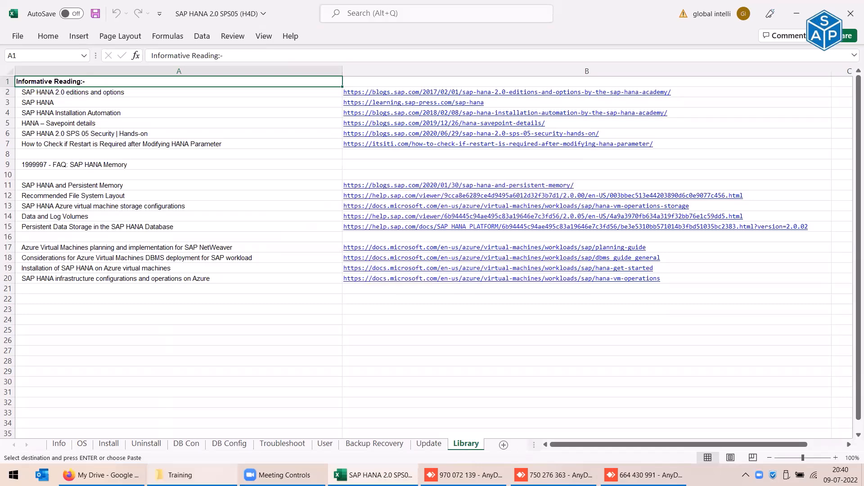
- Switch to Firefox and close the My Drive tab and the tab about copying or moving data to Azure Storage
{"action": "left_click", "coordinate": [103, 475]}
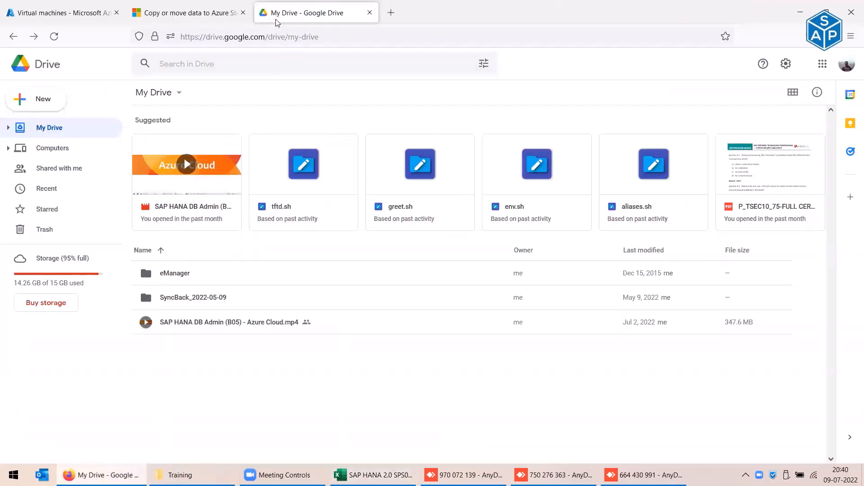
{"action": "left_click", "coordinate": [243, 14]}
{"action": "left_click", "coordinate": [244, 13]}
- Search Google for "linux lvm tutorial" in a new browser tab
{"action": "left_click", "coordinate": [137, 12]}
{"action": "type", "text": "linux lvm"}
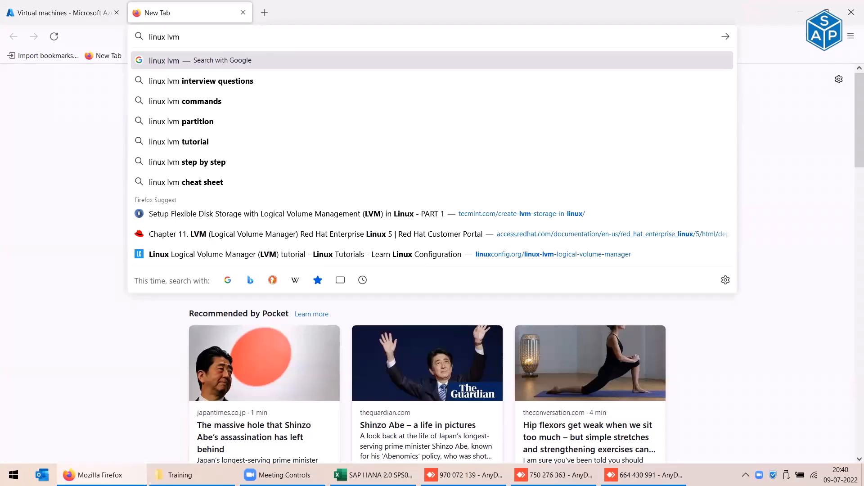
{"action": "key", "text": "Down"}
{"action": "key", "text": "Down"}
{"action": "key", "text": "Down"}
{"action": "key", "text": "Down"}
{"action": "key", "text": "Down"}
{"action": "key", "text": "Up"}
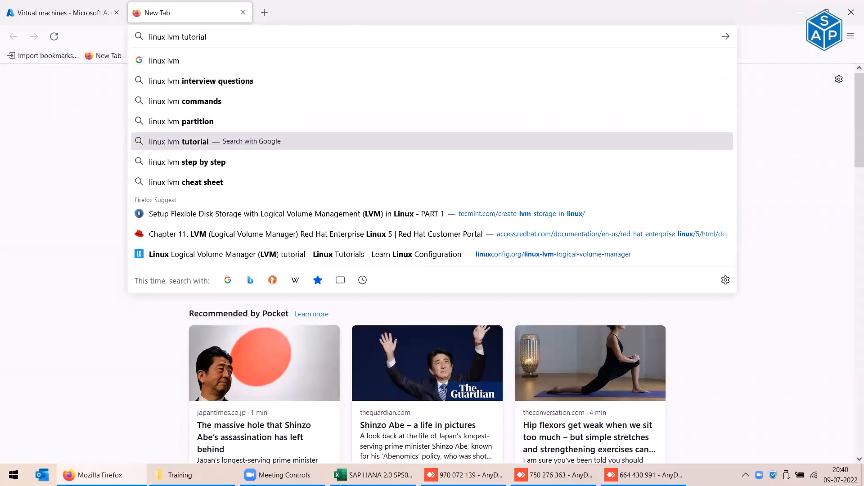
{"action": "key", "text": "Return"}
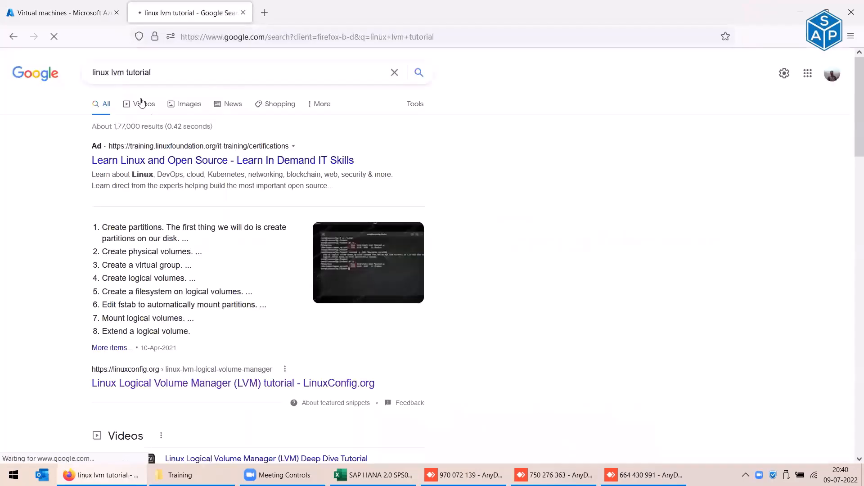
- Open the Linux Foundation ad, the opensource.com LVM guide and the Tecmint flexible disk storage result in separate new tabs
{"action": "right_click", "coordinate": [179, 162]}
{"action": "left_click", "coordinate": [194, 169]}
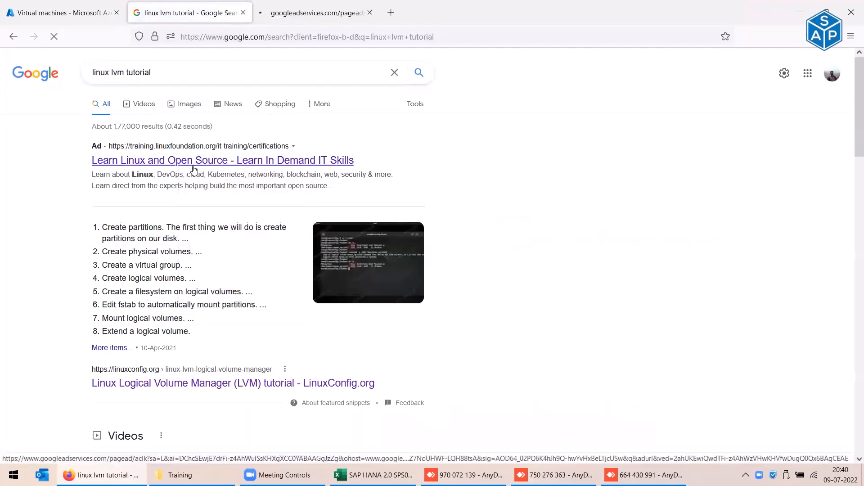
{"action": "scroll", "coordinate": [194, 169], "scroll_direction": "down", "scroll_amount": 8}
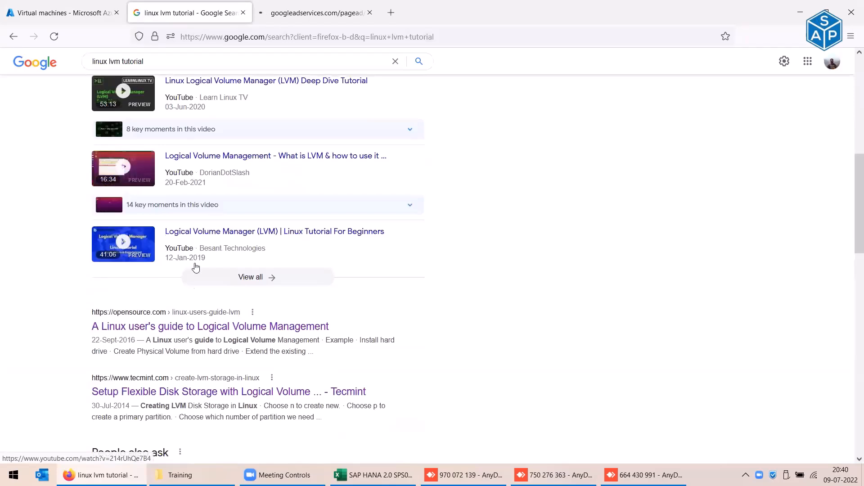
{"action": "right_click", "coordinate": [203, 329]}
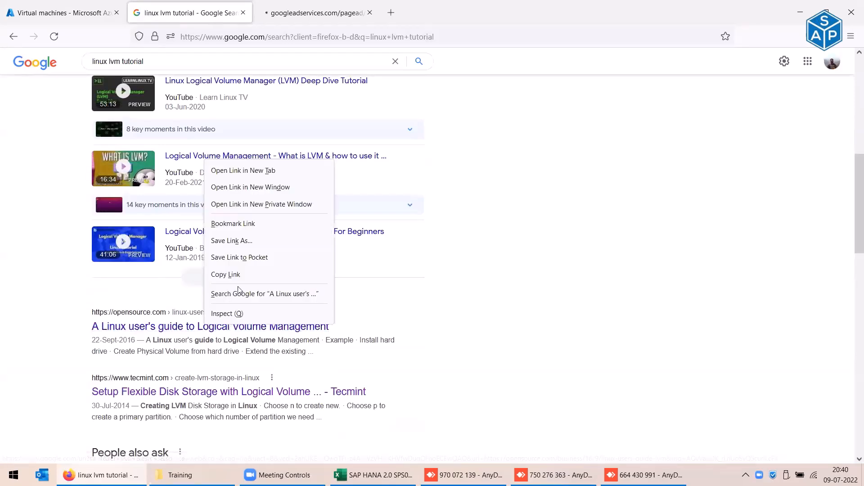
{"action": "left_click", "coordinate": [244, 173]}
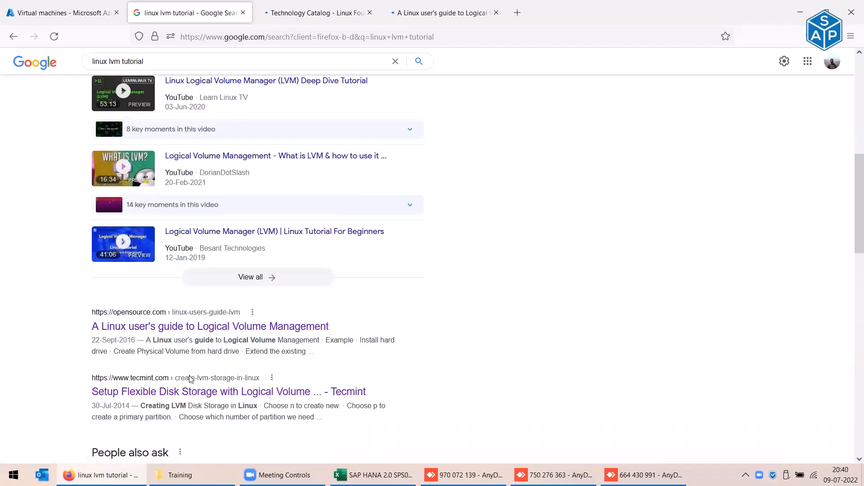
{"action": "right_click", "coordinate": [191, 395]}
{"action": "left_click", "coordinate": [241, 233]}
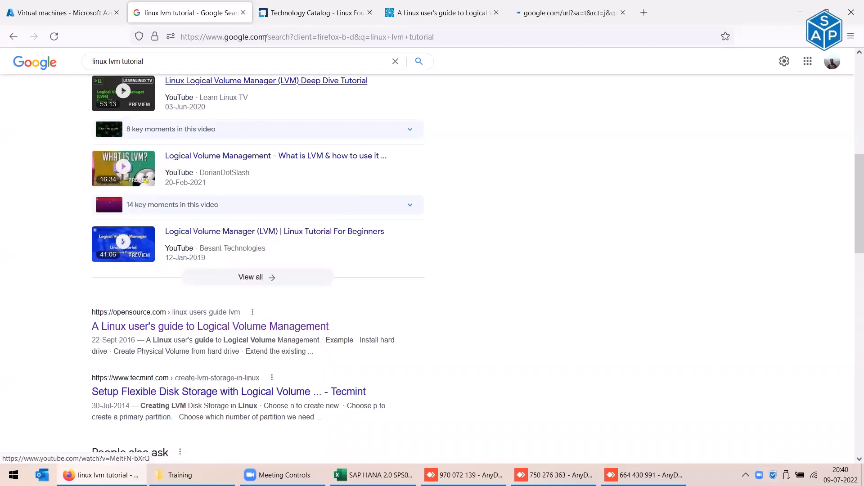
- Look through the Linux Foundation Technology Catalog, dismissing its promotional sign-up form, and close that tab
{"action": "left_click", "coordinate": [277, 19]}
{"action": "scroll", "coordinate": [301, 237], "scroll_direction": "down", "scroll_amount": 6}
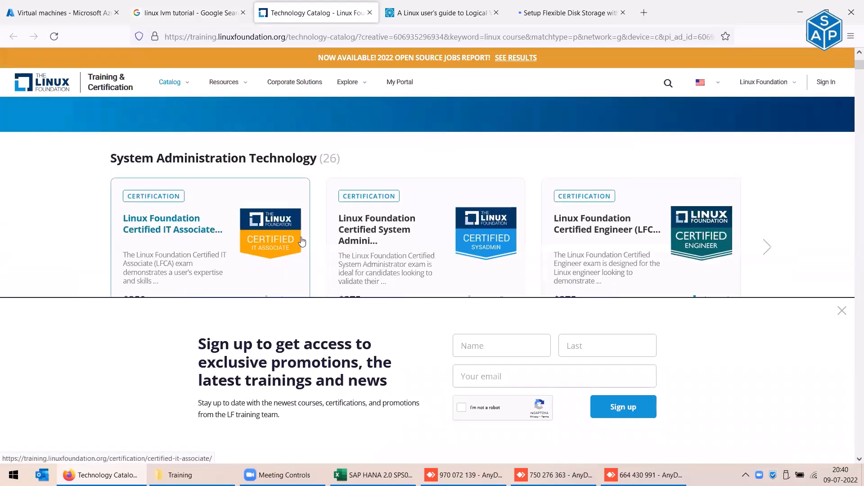
{"action": "left_click", "coordinate": [842, 310]}
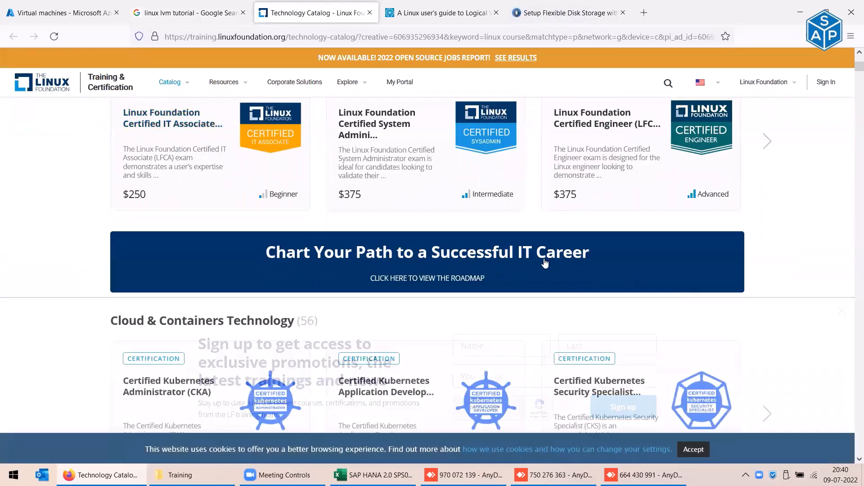
{"action": "scroll", "coordinate": [544, 263], "scroll_direction": "down", "scroll_amount": 2}
{"action": "scroll", "coordinate": [545, 263], "scroll_direction": "down", "scroll_amount": 15}
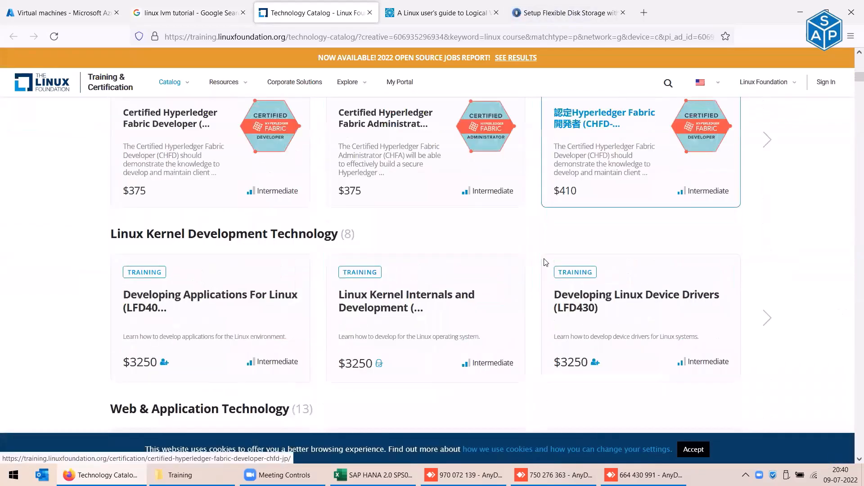
{"action": "scroll", "coordinate": [545, 262], "scroll_direction": "down", "scroll_amount": 15}
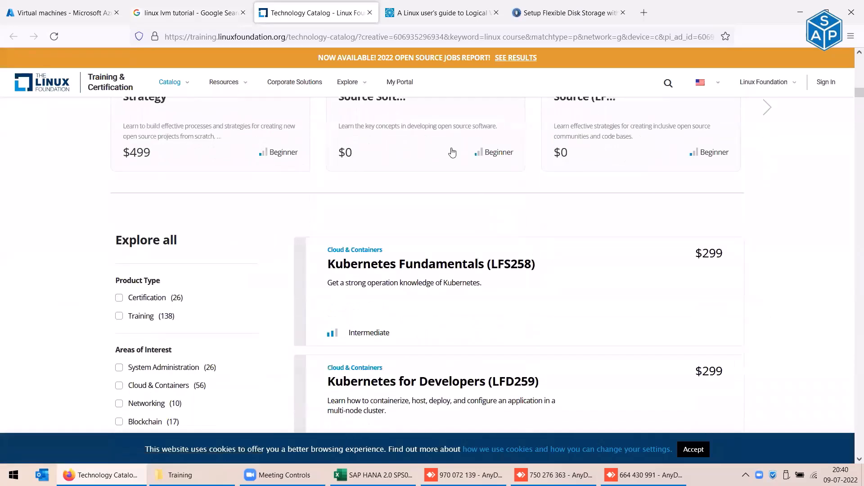
{"action": "scroll", "coordinate": [347, 252], "scroll_direction": "down", "scroll_amount": 15}
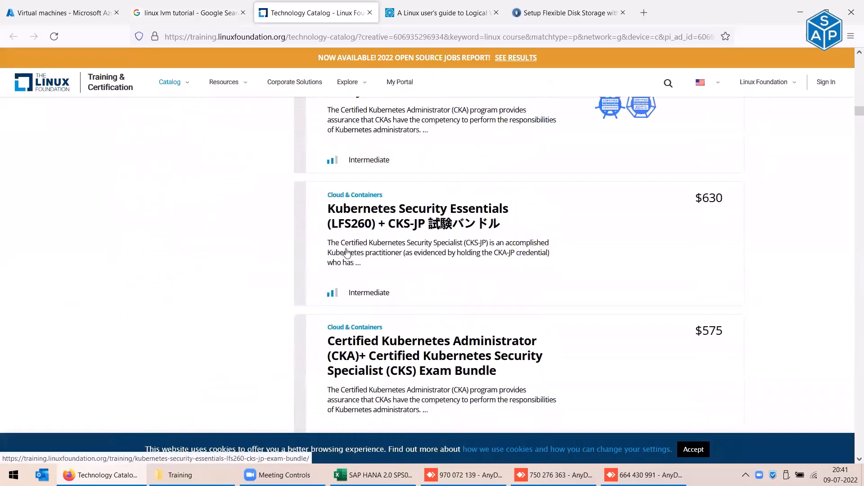
{"action": "left_click", "coordinate": [370, 13]}
- Read through the opensource.com guide to Logical Volume Management as far as the LVM Structure section and its Figure 1
{"action": "scroll", "coordinate": [155, 272], "scroll_direction": "down", "scroll_amount": 5}
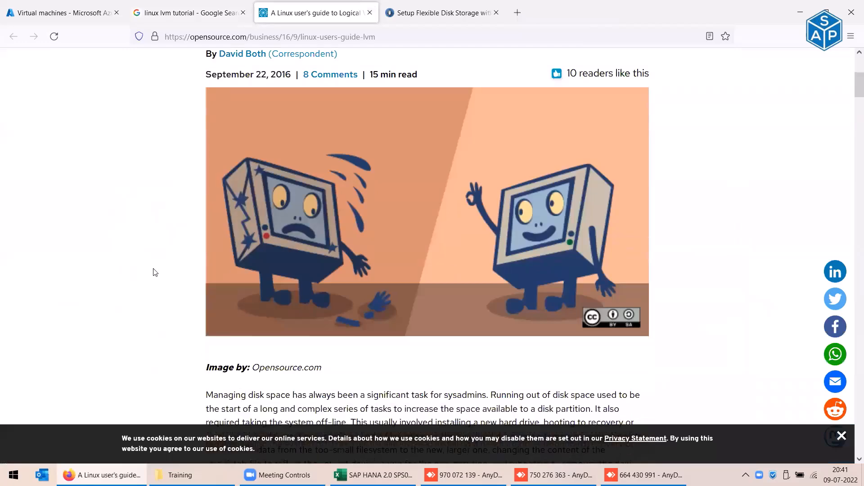
{"action": "scroll", "coordinate": [155, 272], "scroll_direction": "down", "scroll_amount": 3}
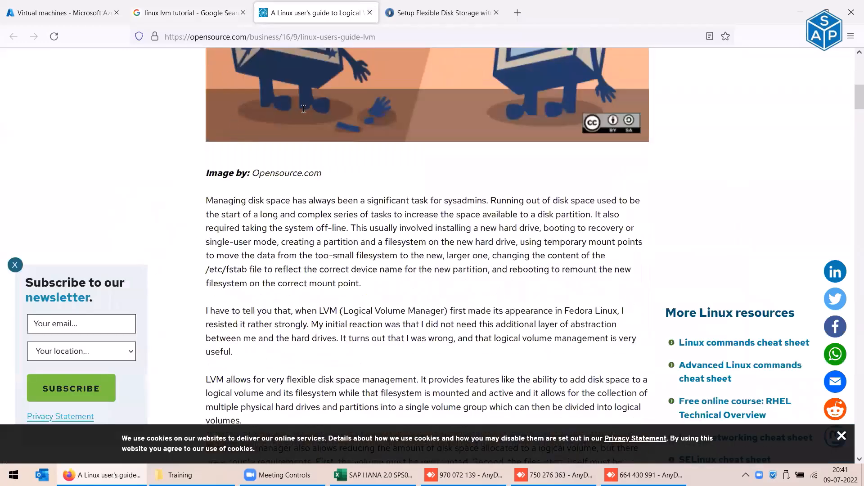
{"action": "scroll", "coordinate": [356, 108], "scroll_direction": "down", "scroll_amount": 4}
{"action": "scroll", "coordinate": [356, 108], "scroll_direction": "down", "scroll_amount": 1}
{"action": "scroll", "coordinate": [356, 109], "scroll_direction": "down", "scroll_amount": 1}
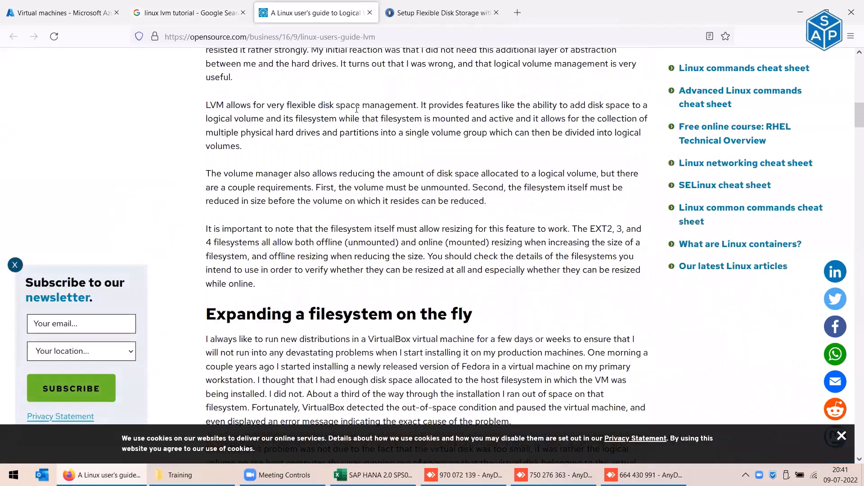
{"action": "scroll", "coordinate": [227, 207], "scroll_direction": "down", "scroll_amount": 7}
{"action": "scroll", "coordinate": [265, 200], "scroll_direction": "down", "scroll_amount": 2}
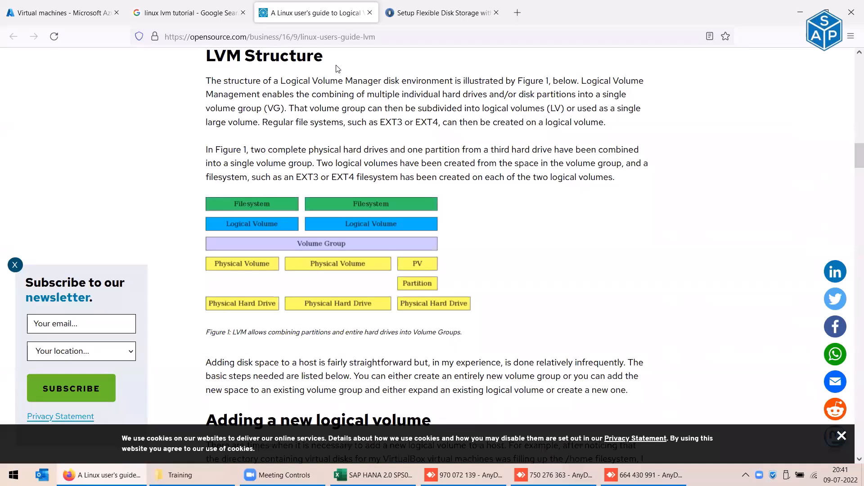
- Outline the row of physical hard drives, the first two drives individually, and the Partition block in Figure 1 with red rectangles
{"action": "left_click_drag", "start_coordinate": [203, 294], "coordinate": [472, 314]}
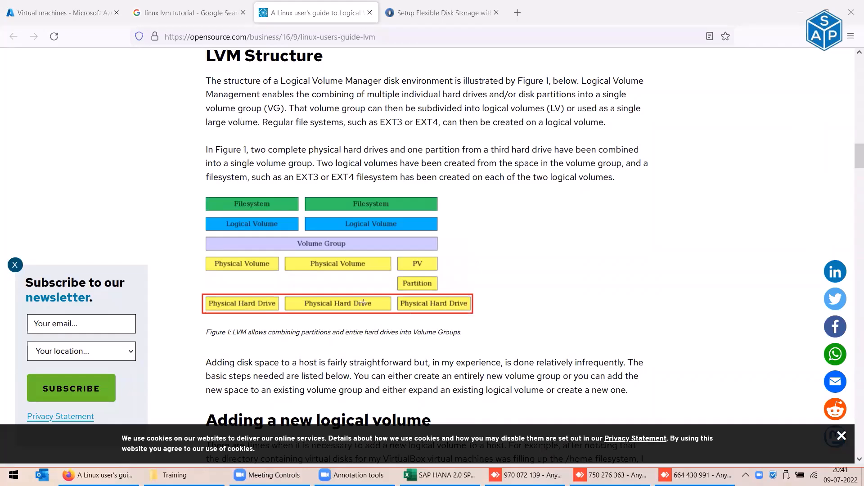
{"action": "mouse_move", "coordinate": [207, 297]}
{"action": "left_mouse_down"}
{"action": "mouse_move", "coordinate": [279, 311]}
{"action": "mouse_move", "coordinate": [391, 311]}
{"action": "left_mouse_up"}
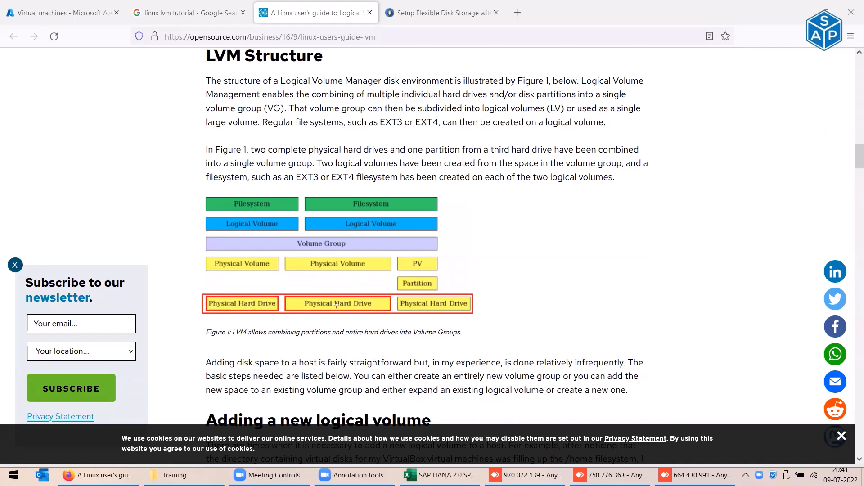
{"action": "mouse_move", "coordinate": [396, 273]}
{"action": "left_mouse_down"}
{"action": "mouse_move", "coordinate": [402, 286]}
{"action": "mouse_move", "coordinate": [439, 292]}
{"action": "left_mouse_up"}
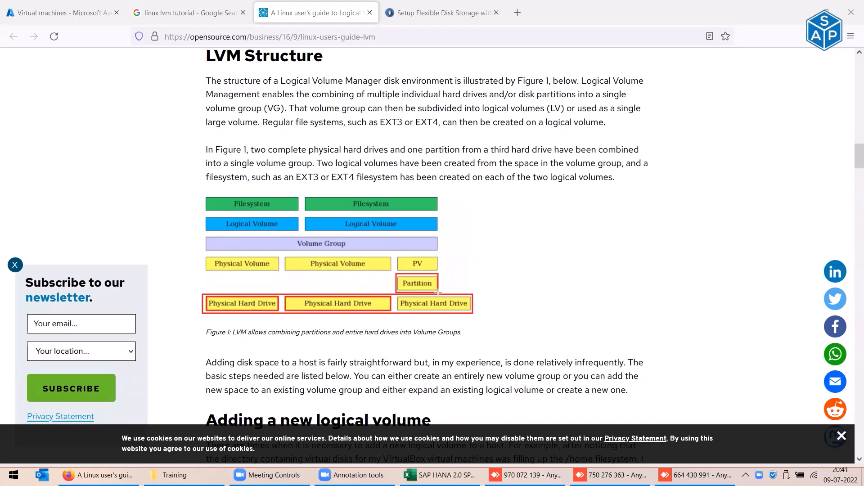